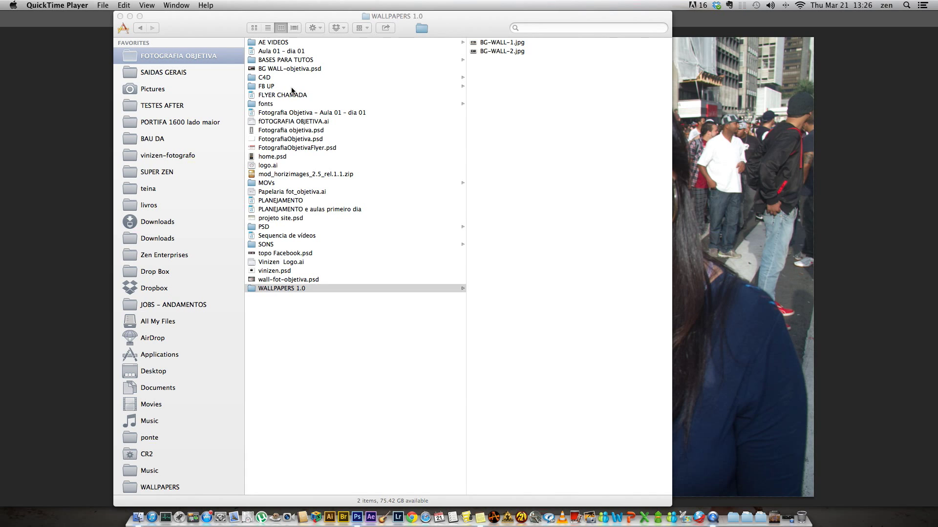
- Open the parada gltb folder inside the BASES PARA TUTOS folder
left_click(302, 63)
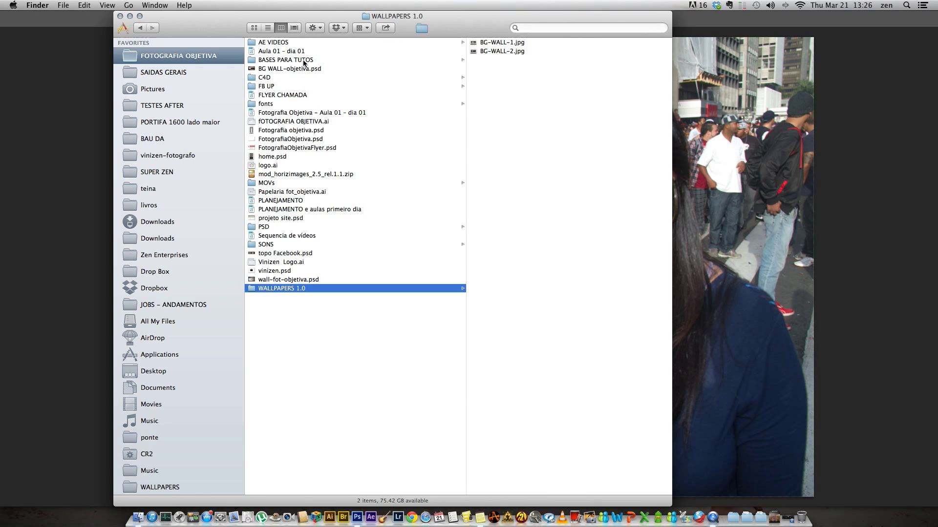
left_click(302, 62)
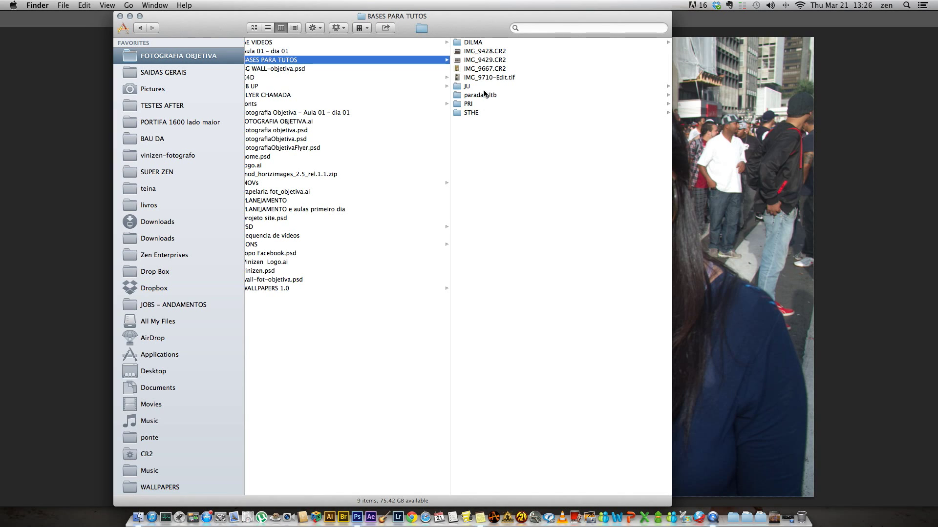
left_click(487, 96)
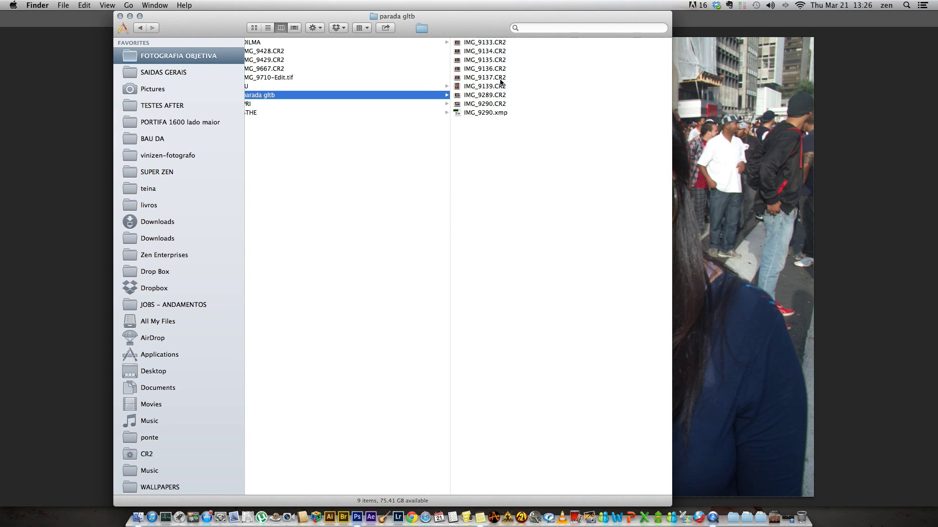
- Preview the raw photos in the parada gltb folder one after another, from IMG_9133.CR2 to IMG_9290.CR2
left_click(487, 43)
key("space")
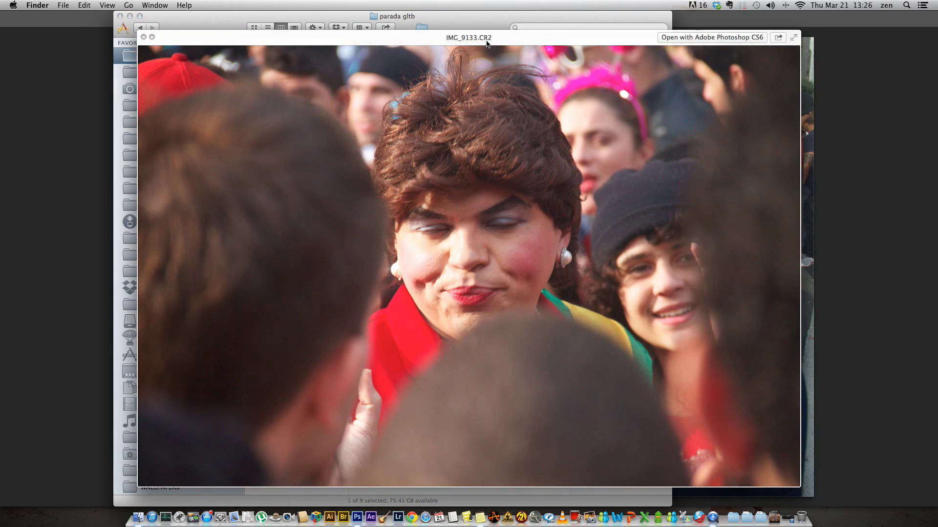
key("Down")
key("Down")
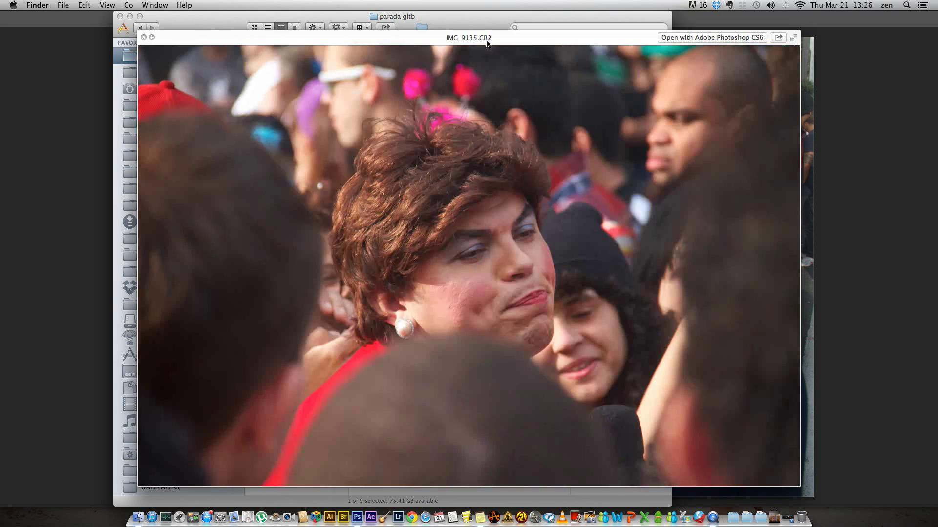
key("Down")
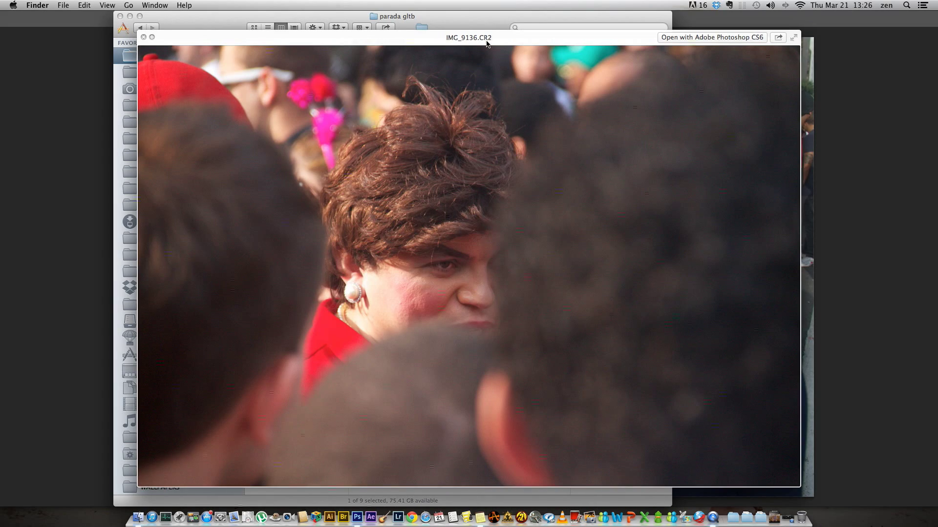
key("Down")
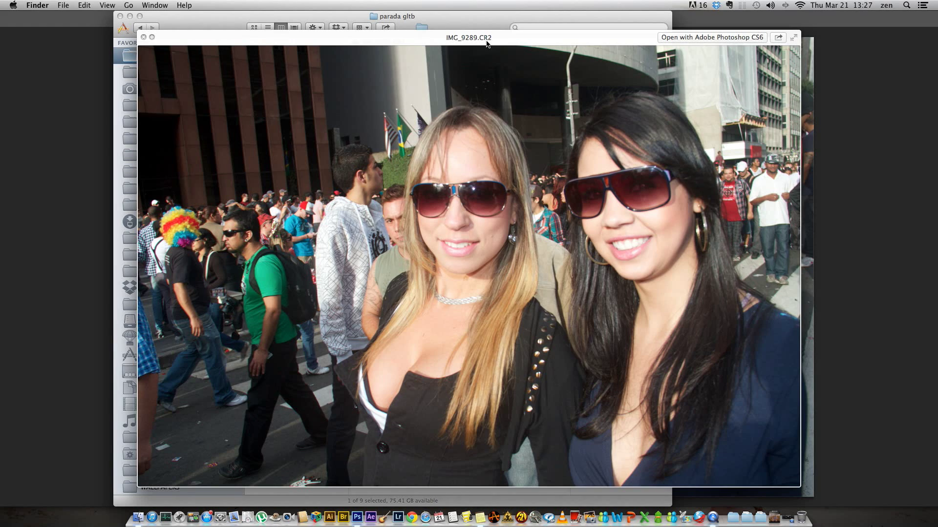
key("Down")
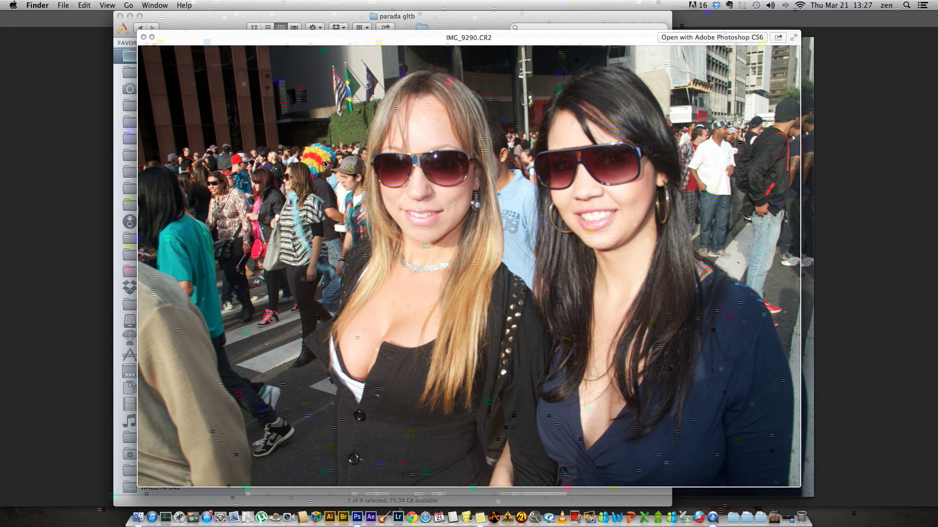
- Switch to Photoshop, where the photo IMG_9290.CR2 is open
key("super+Tab")
key("super+Tab")
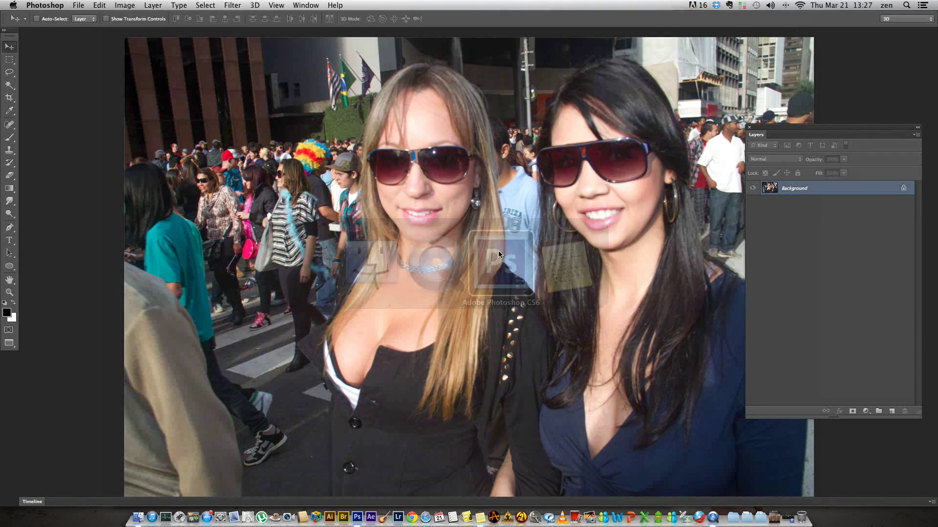
scroll(566, 203, "right", 3)
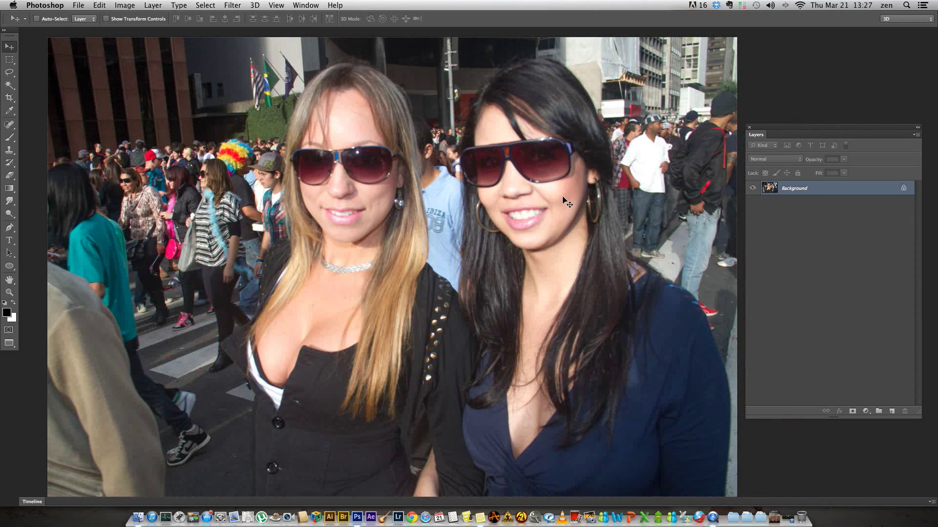
key("super+Tab")
scroll(379, 247, "left", 3)
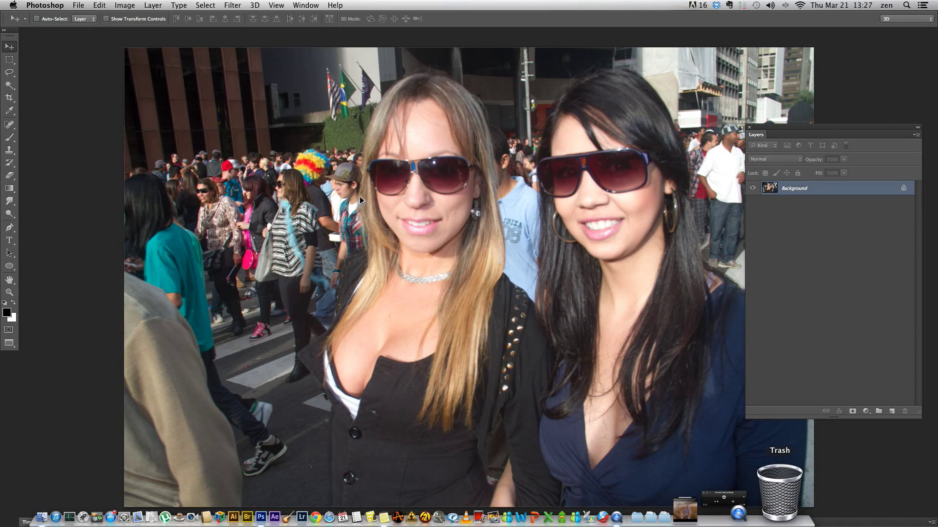
scroll(360, 200, "down", 1)
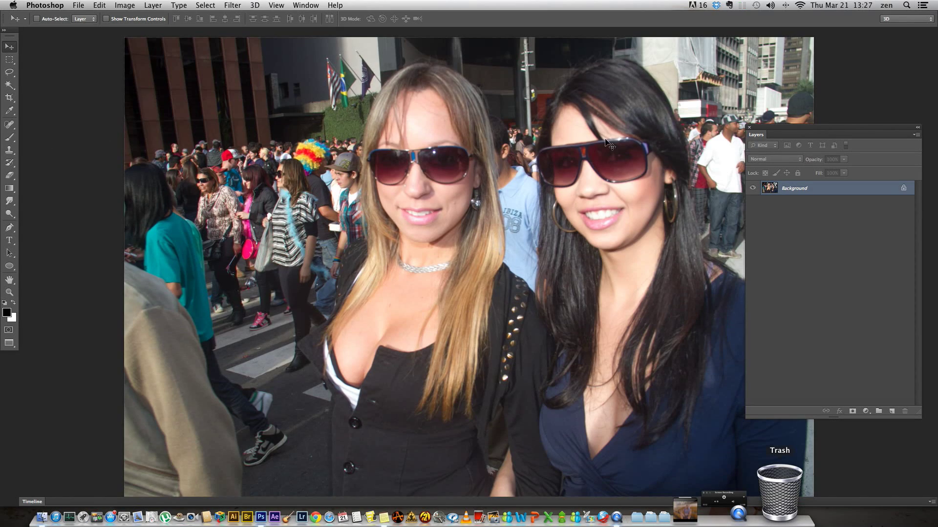
scroll(605, 169, "right", 3)
scroll(605, 169, "right", 4)
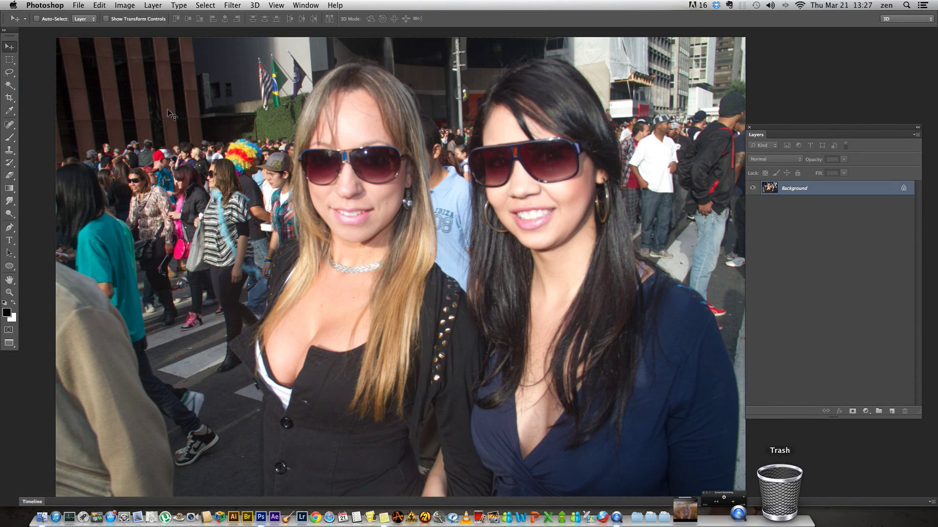
key("m")
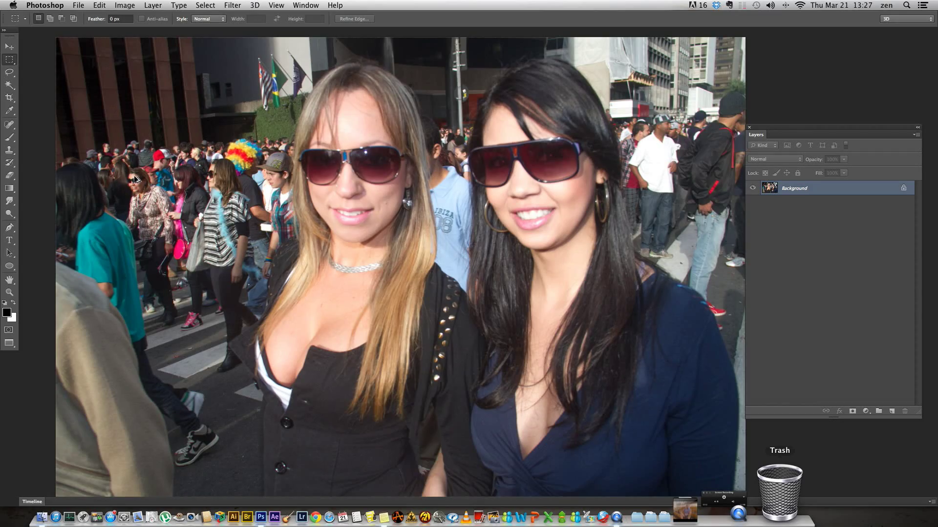
scroll(135, 179, "up", 1)
scroll(136, 180, "left", 7)
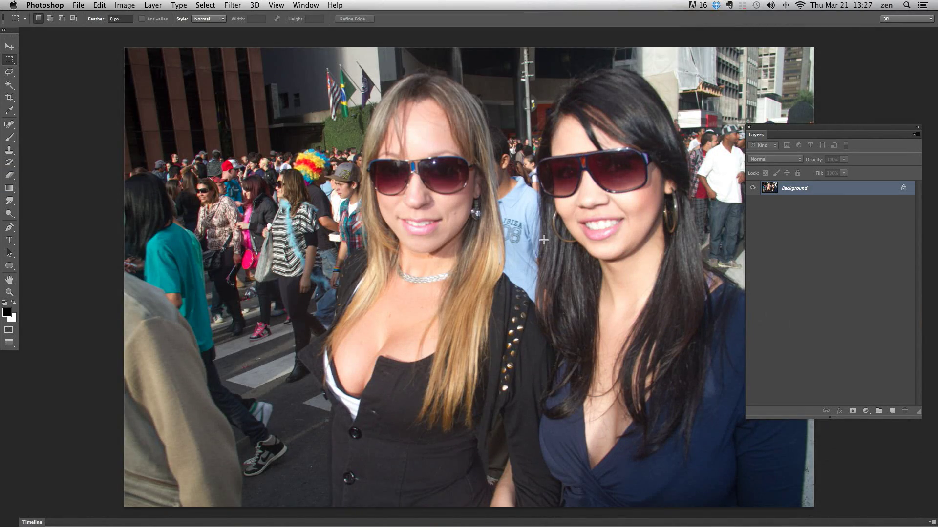
scroll(544, 240, "right", 5)
key("v")
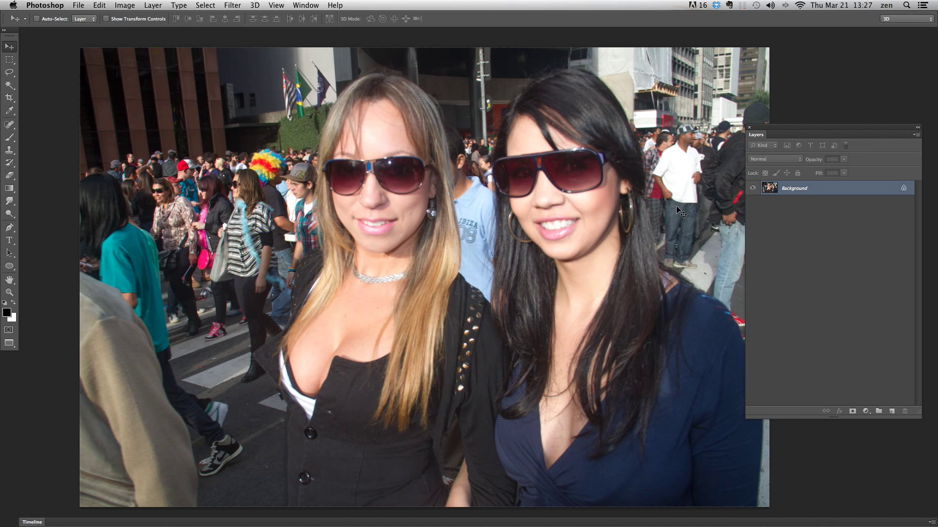
scroll(681, 213, "right", 3)
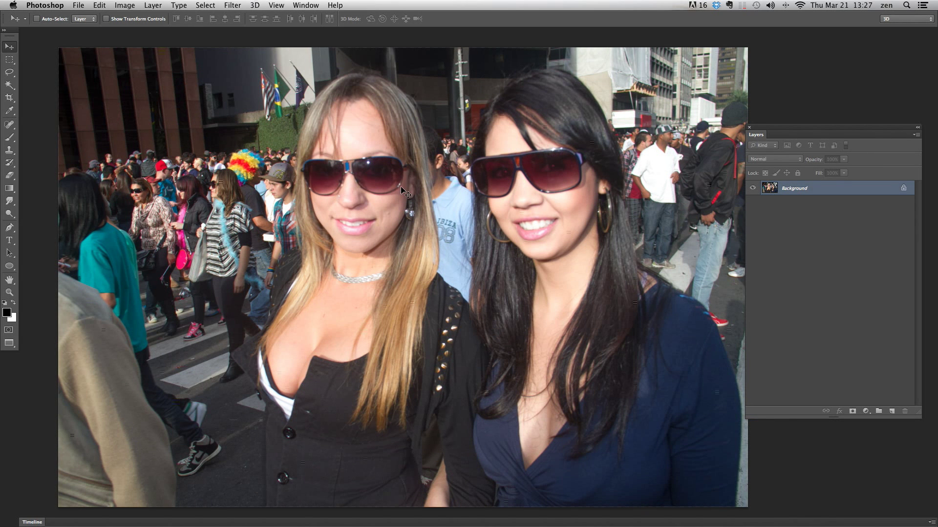
- Try a harsh high-contrast RGB curve directly on the Background layer, with a lower point at input 97, output 81, and undo it
left_click(132, 3)
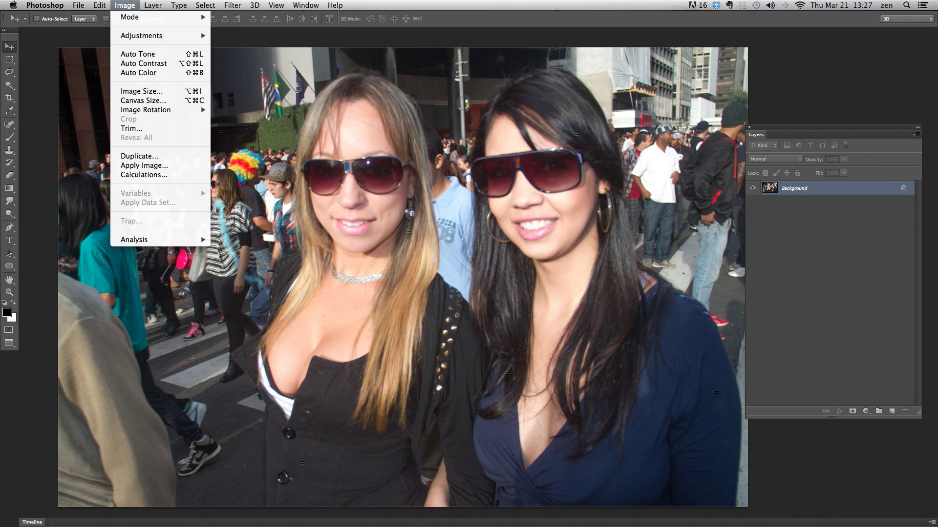
mouse_move(131, 35)
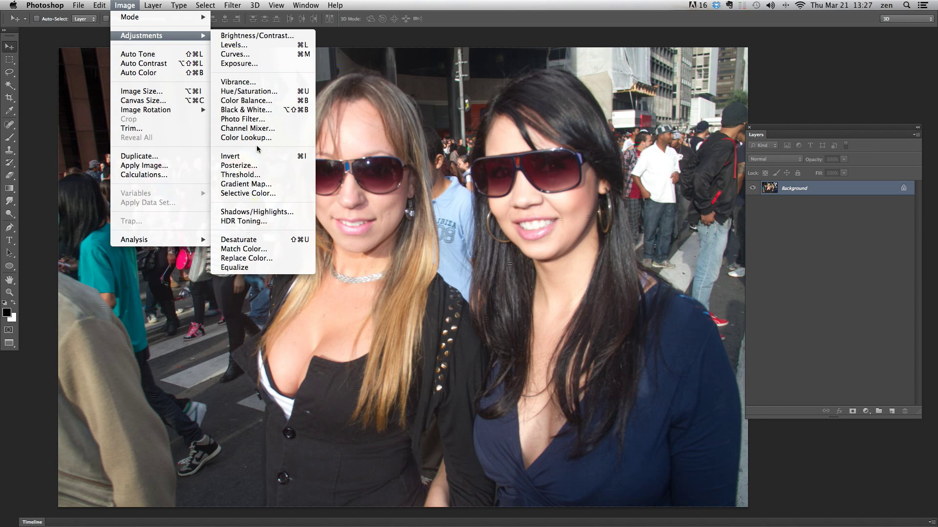
left_click(257, 54)
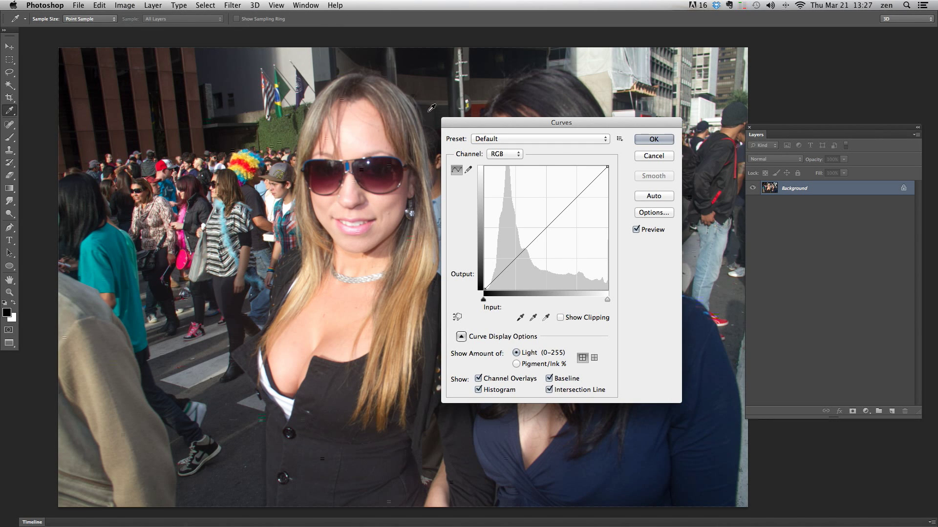
left_click_drag(513, 126, 225, 83)
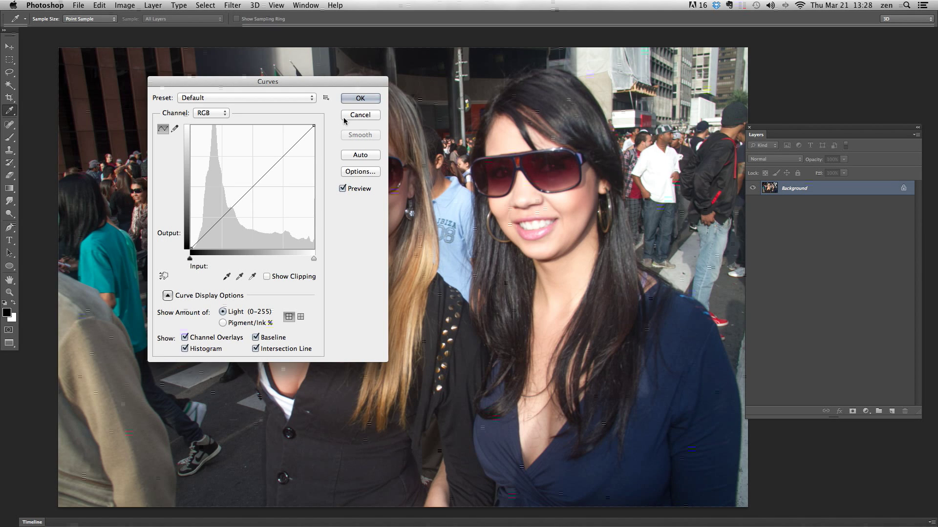
left_click_drag(269, 141, 257, 129)
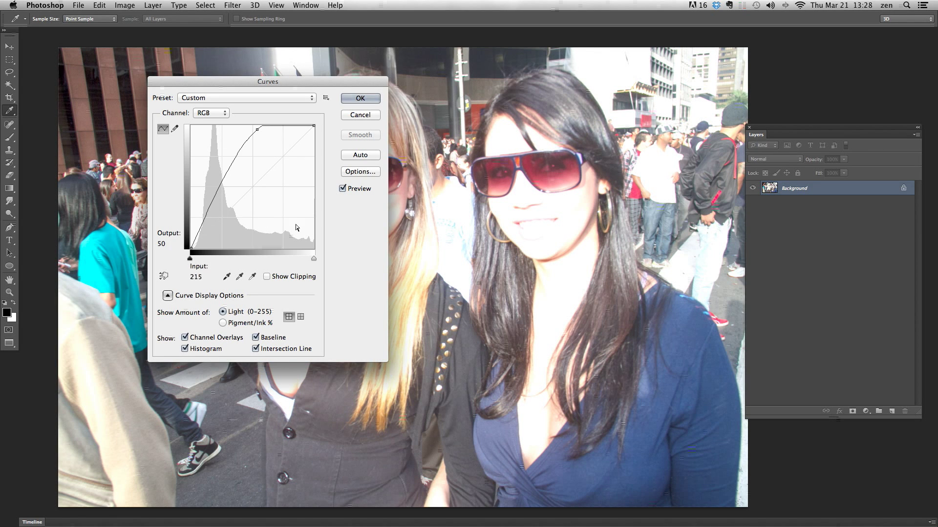
left_click_drag(217, 194, 237, 209)
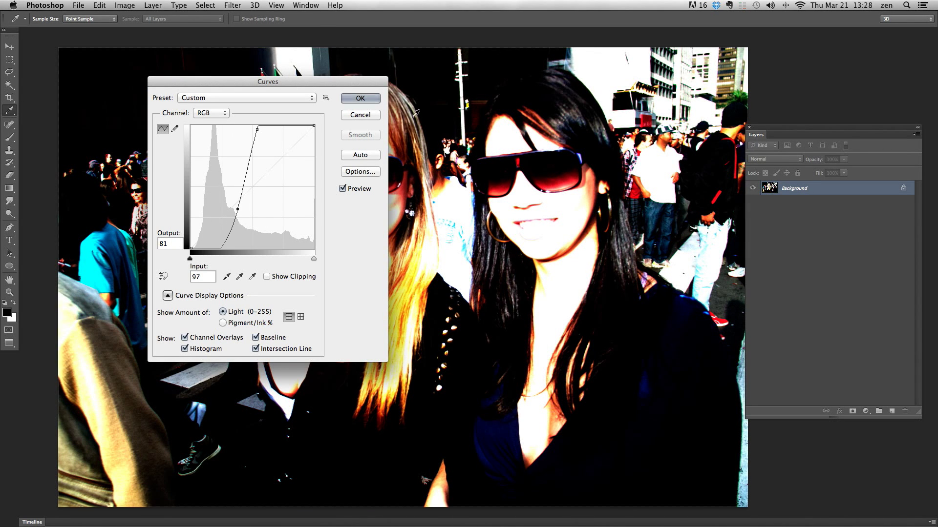
left_click(361, 98)
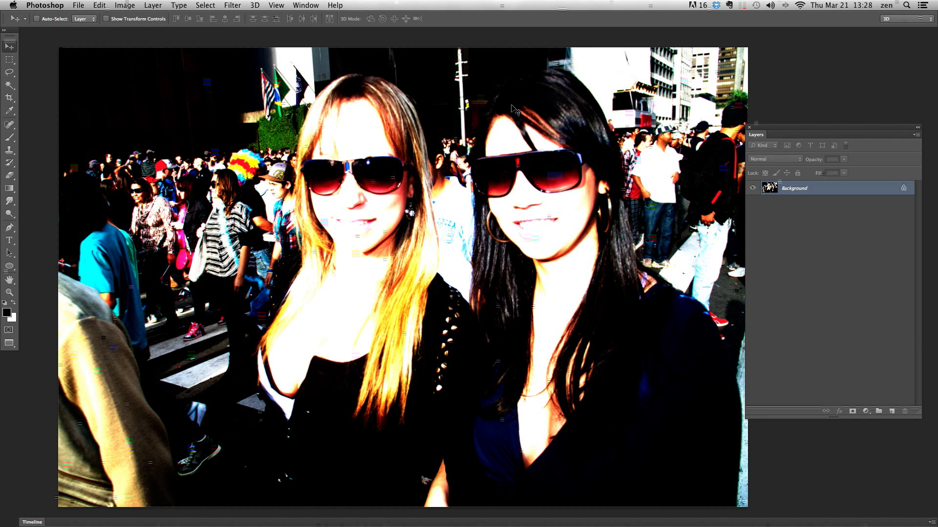
key("super+z")
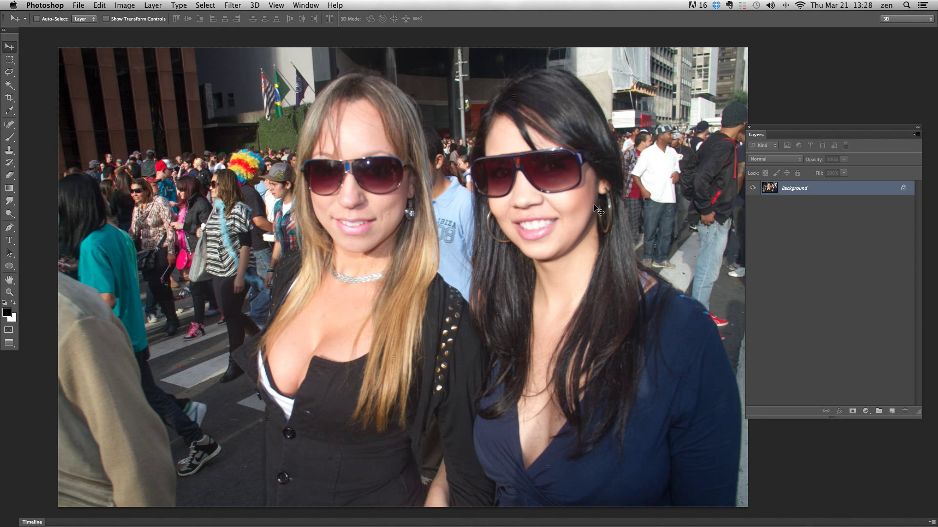
- Bring up the set of available adjustment layer types and dismiss it
left_click(306, 4)
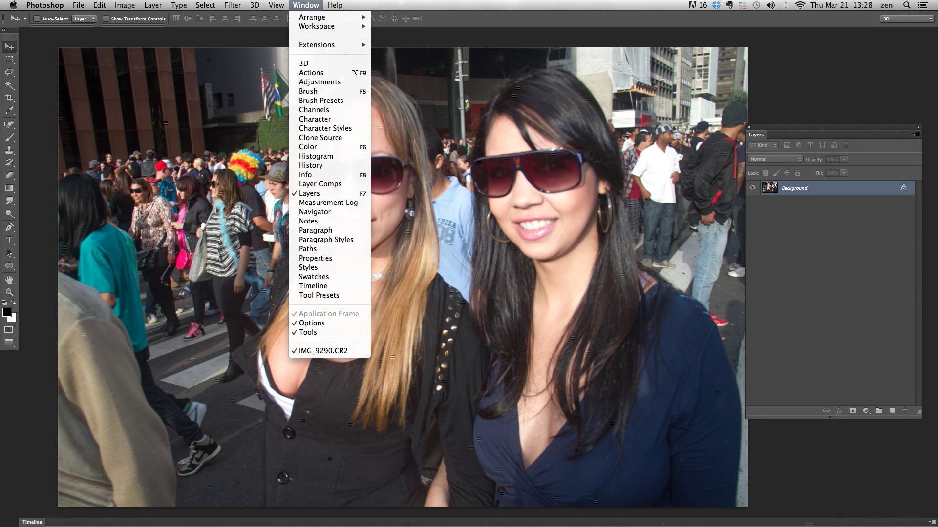
left_click(331, 82)
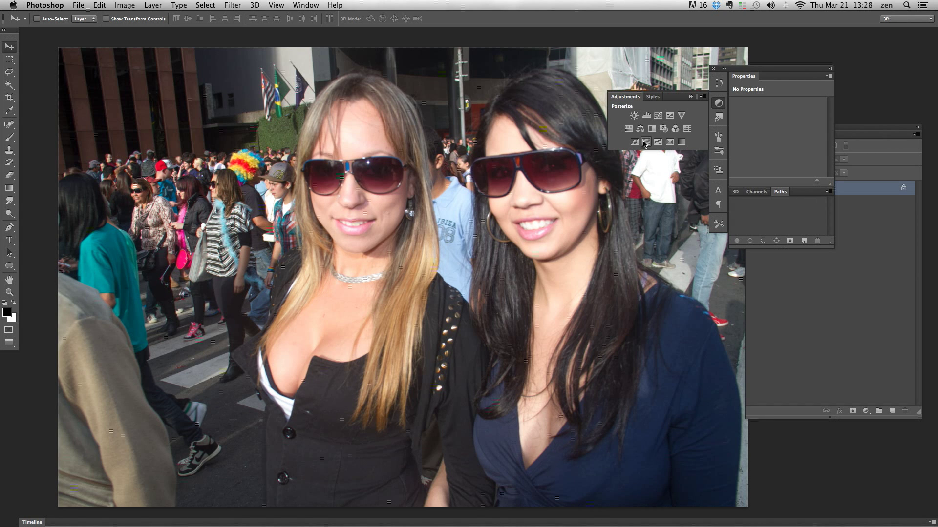
left_click(713, 69)
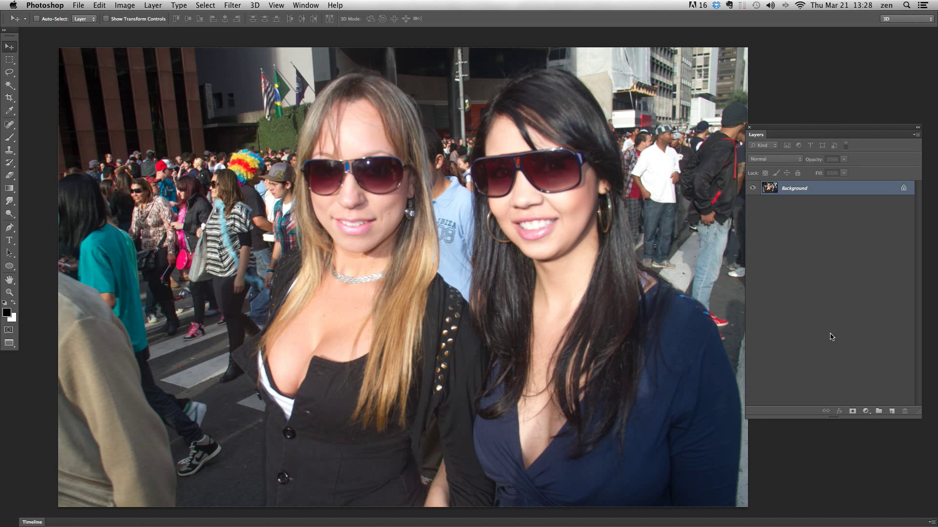
- Add a Curves adjustment layer above the Background layer
left_click(867, 411)
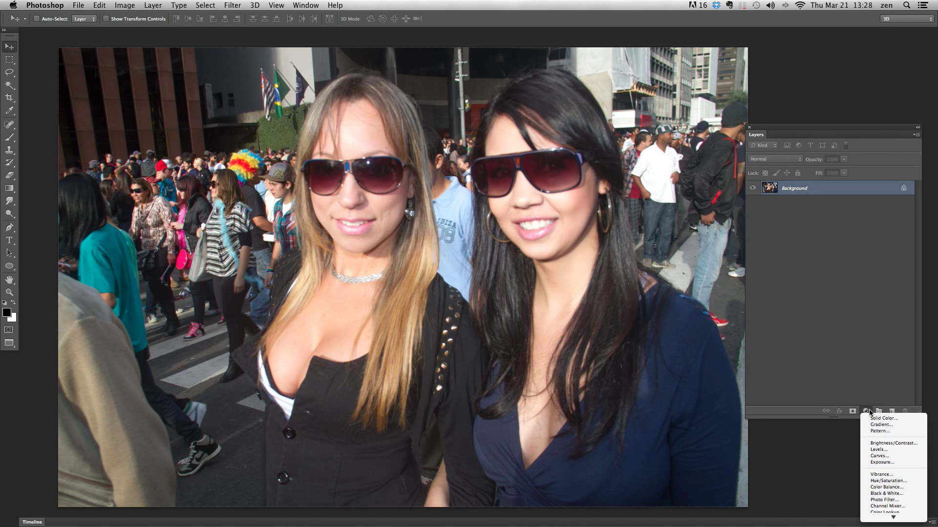
left_click(886, 456)
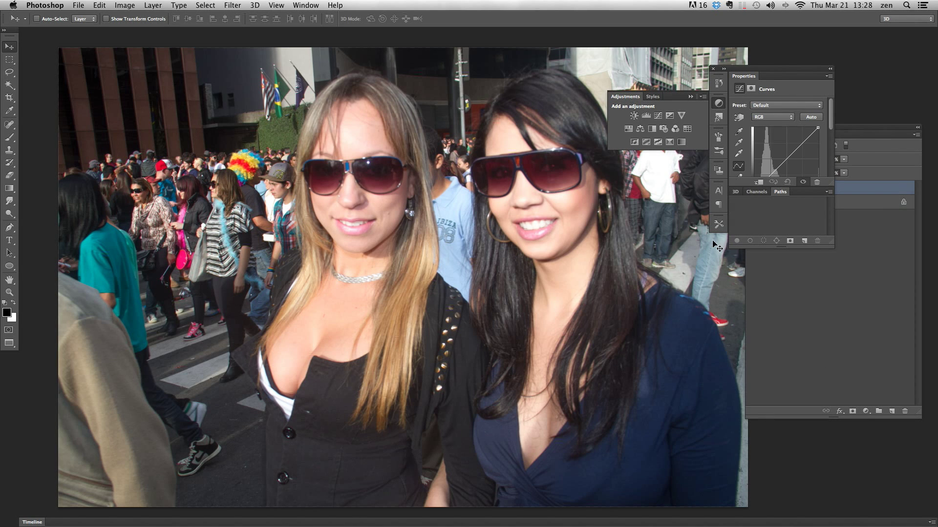
- Detach the Curves properties from their group, close the leftover group, and place the enlarged curve graph clear of both women's faces
left_click_drag(749, 68, 513, 83)
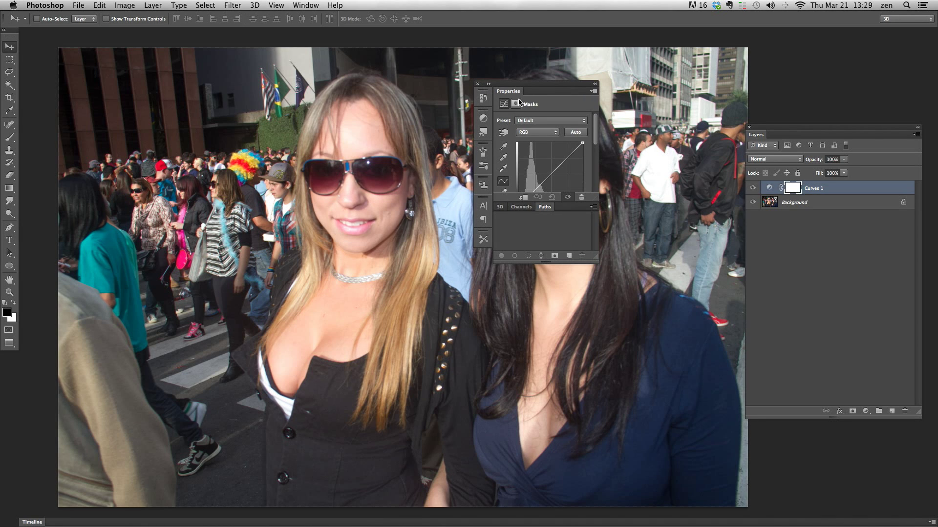
left_click_drag(516, 93, 277, 124)
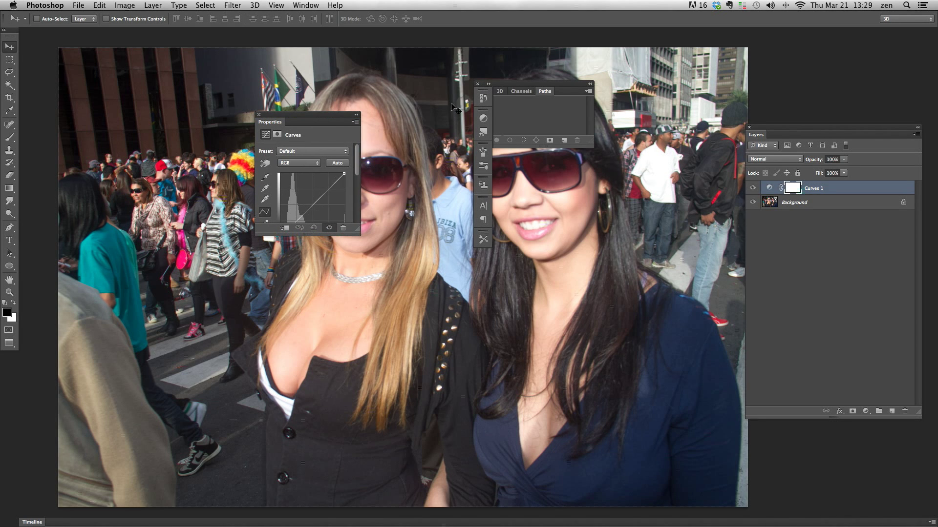
left_click(479, 84)
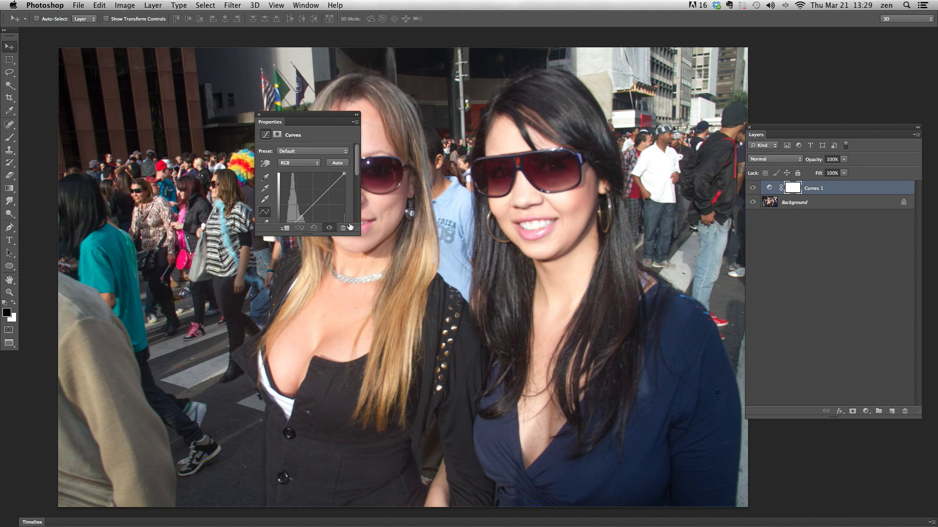
left_click_drag(359, 233, 506, 384)
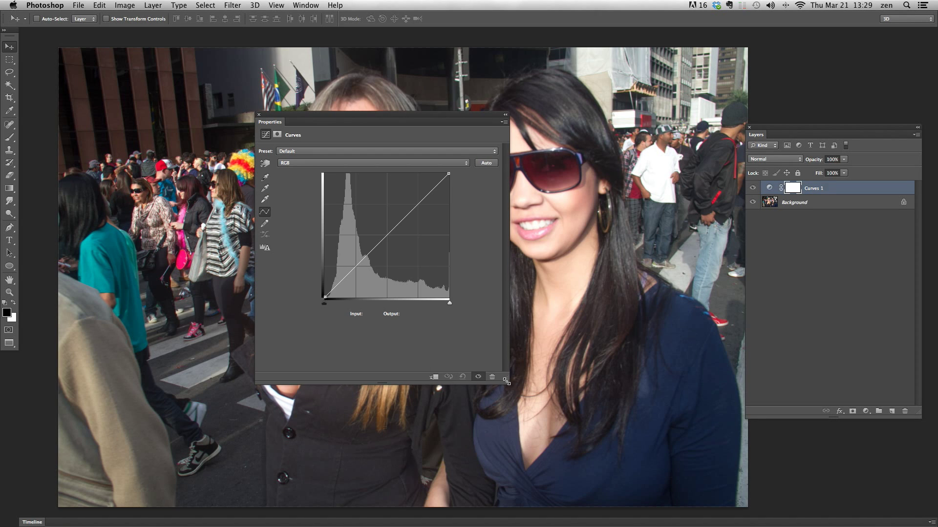
left_click_drag(429, 117, 196, 37)
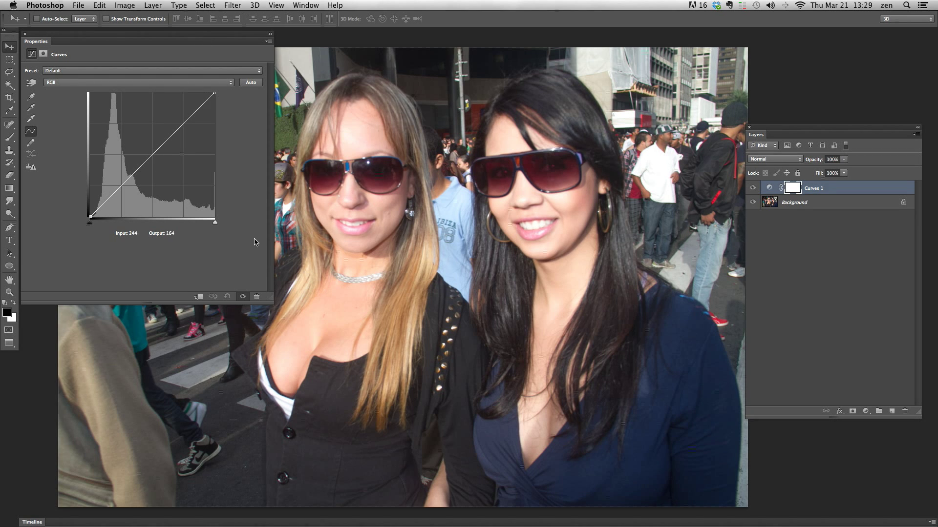
- Narrow the Curves properties to uncover more of the photo and set the RGB curve's black point to input 0, output 3
left_click_drag(268, 302, 226, 276)
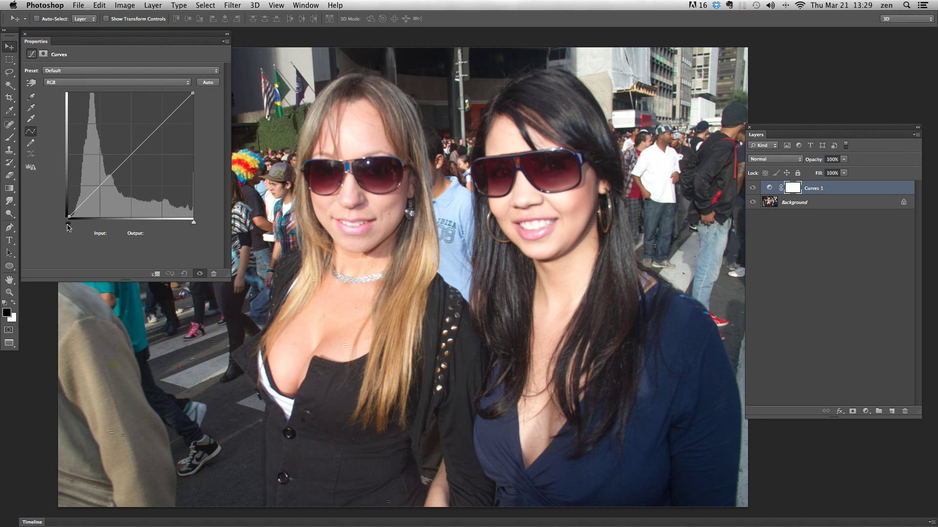
left_click_drag(69, 215, 48, 215)
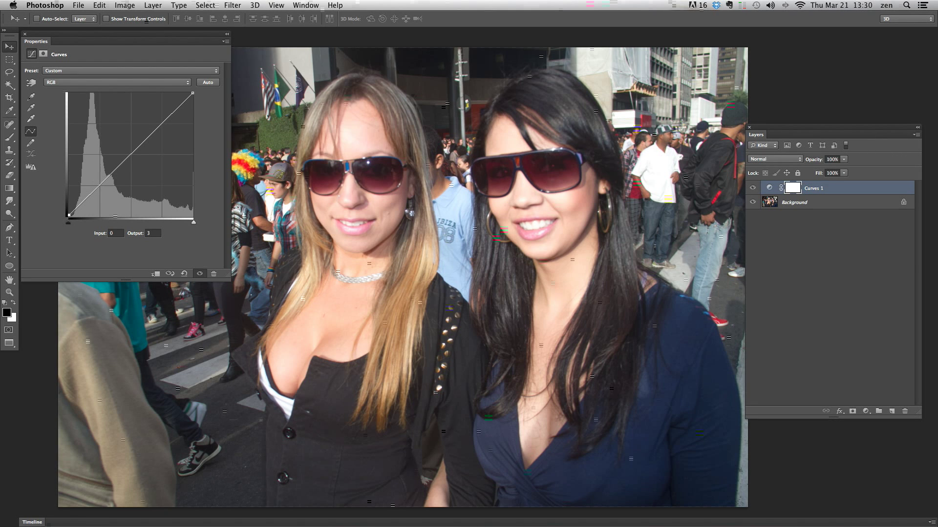
- Bring up the Histogram, look at its view options, and close its panel group
left_click(306, 4)
left_click(340, 157)
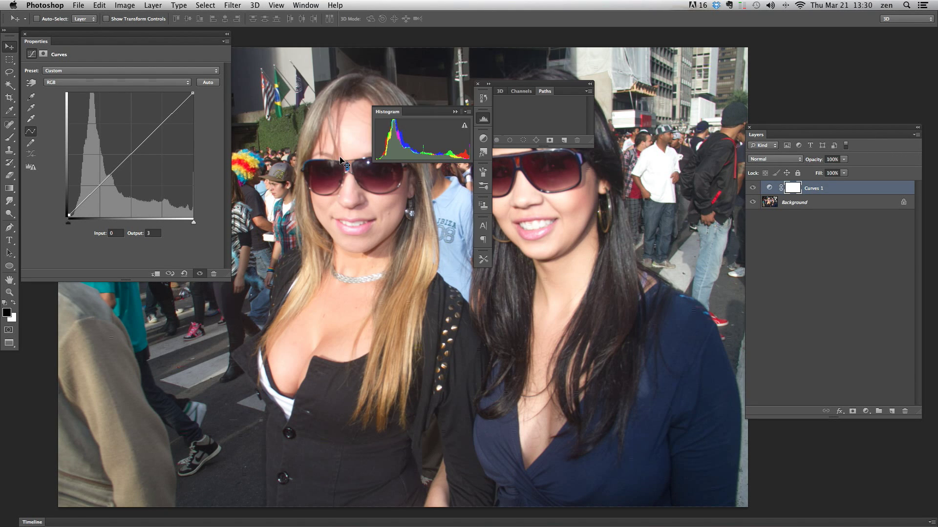
left_click(467, 112)
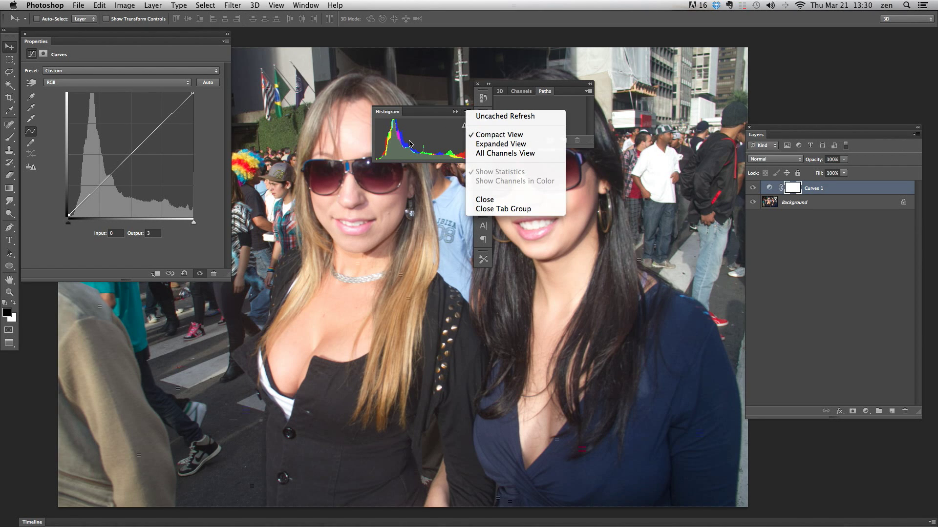
left_click(446, 126)
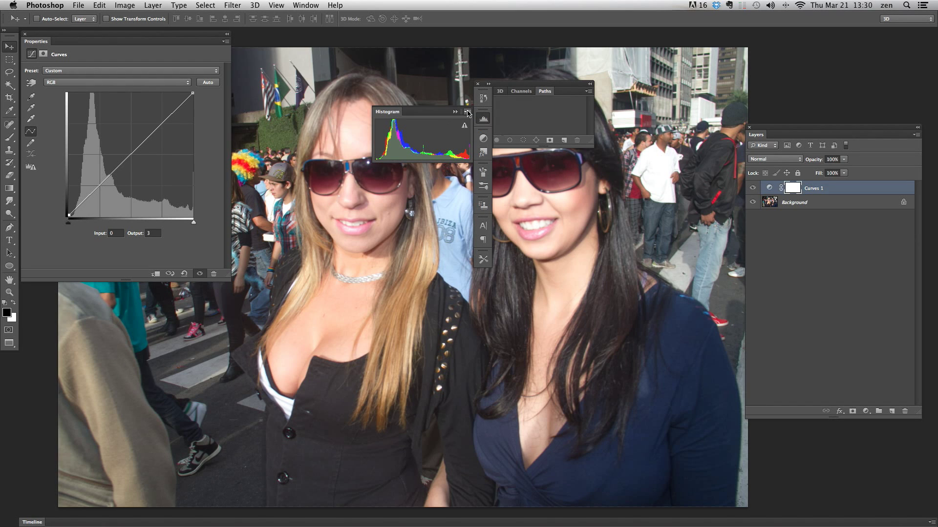
left_click(478, 83)
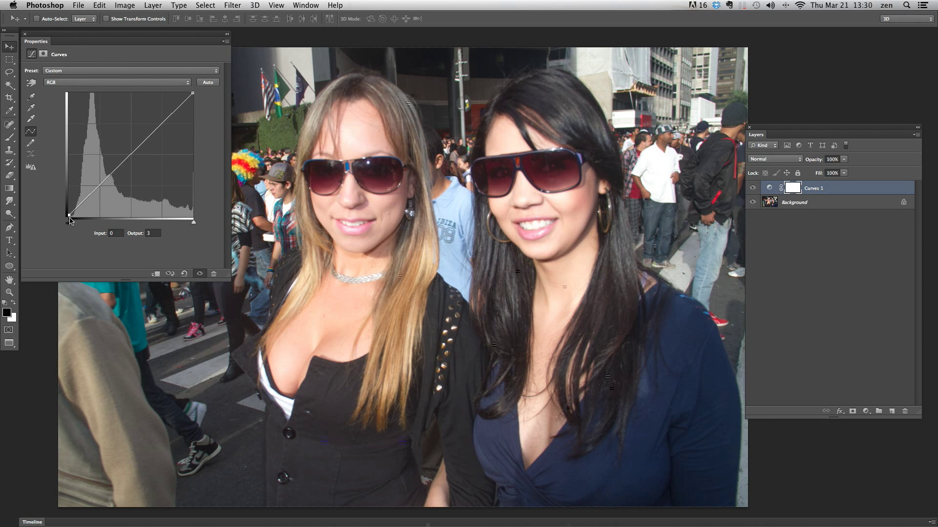
- Try an RGB S-curve with an upper point at input 183, output 208 and a lower point at input 65, output 44
left_click_drag(193, 92, 229, 76)
left_click_drag(132, 156, 205, 98)
left_click_drag(155, 130, 155, 109)
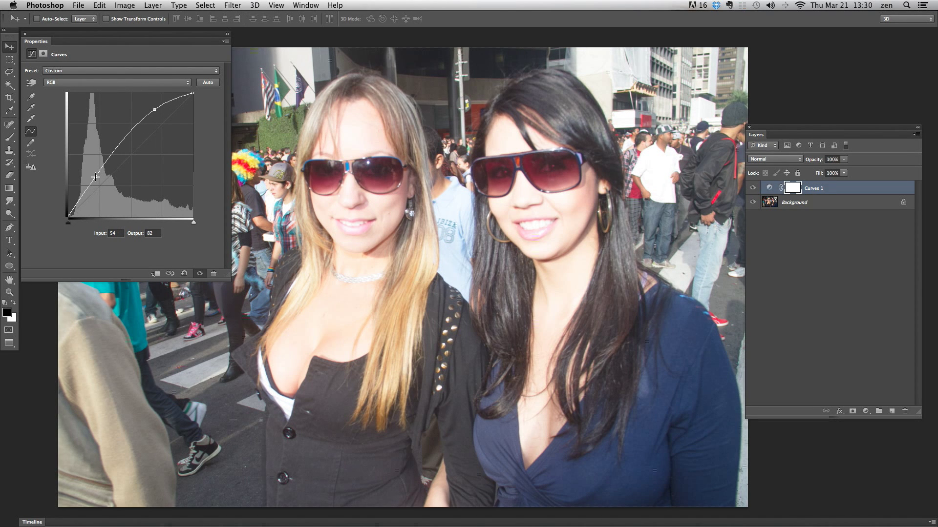
left_click_drag(95, 177, 103, 195)
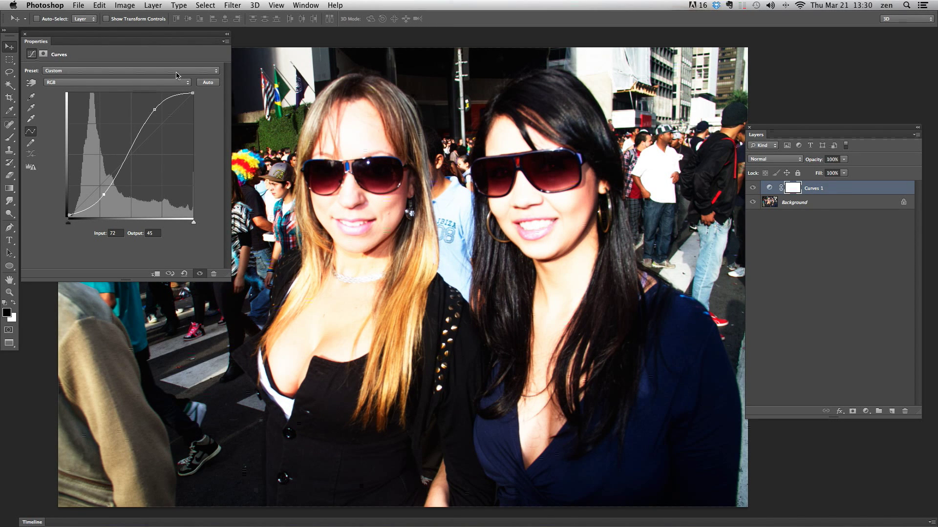
left_click_drag(153, 111, 158, 116)
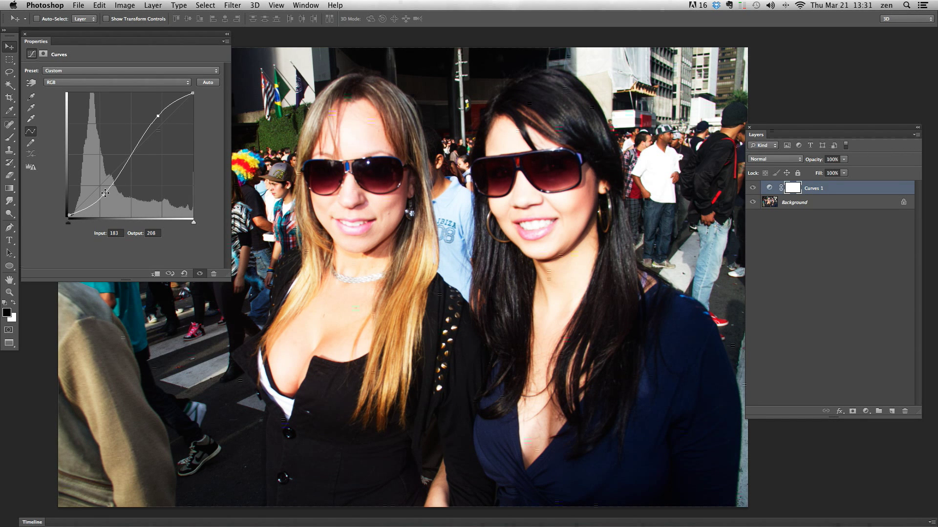
left_click_drag(105, 193, 95, 190)
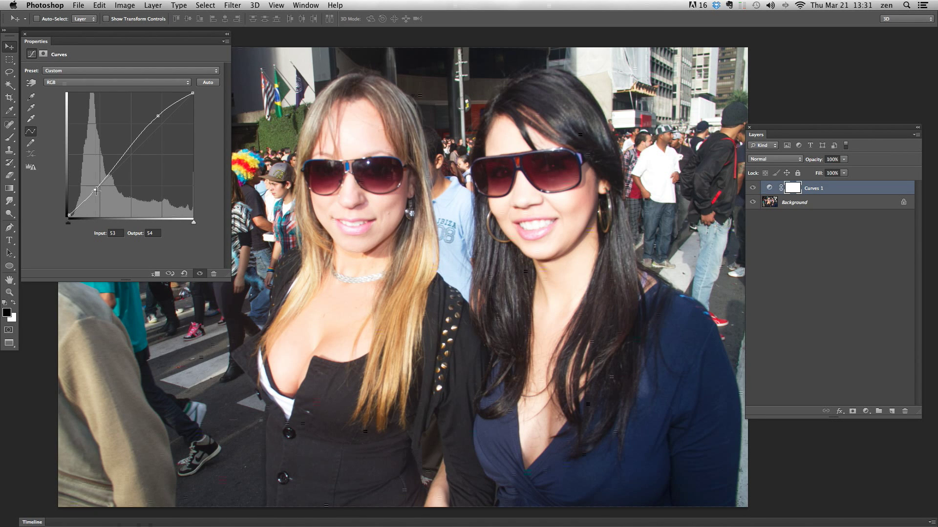
left_click_drag(96, 191, 101, 195)
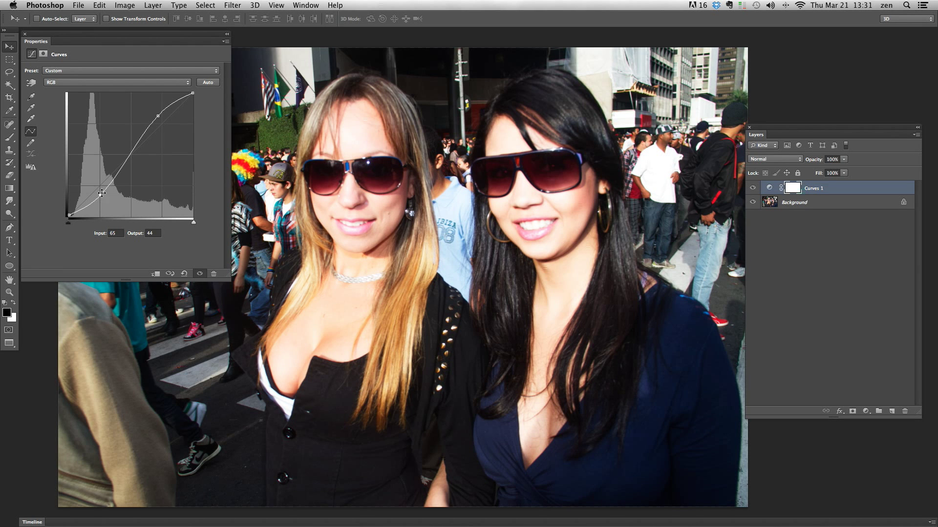
- Try clipping the RGB highlights at input 161, output 255, restore the white point, and shape a gentler upper point at input 188, output 202
left_click_drag(157, 115, 147, 94)
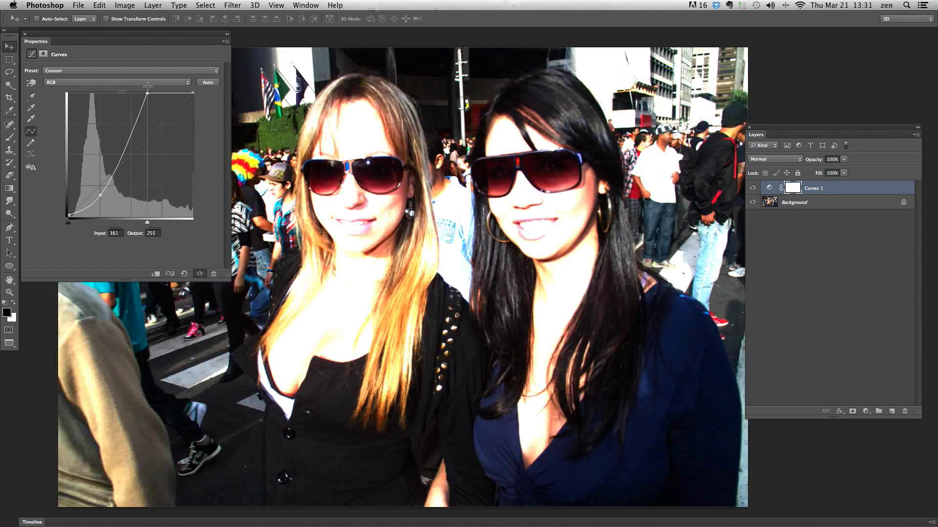
left_click(146, 83)
left_click(156, 81)
left_click_drag(148, 94, 193, 92)
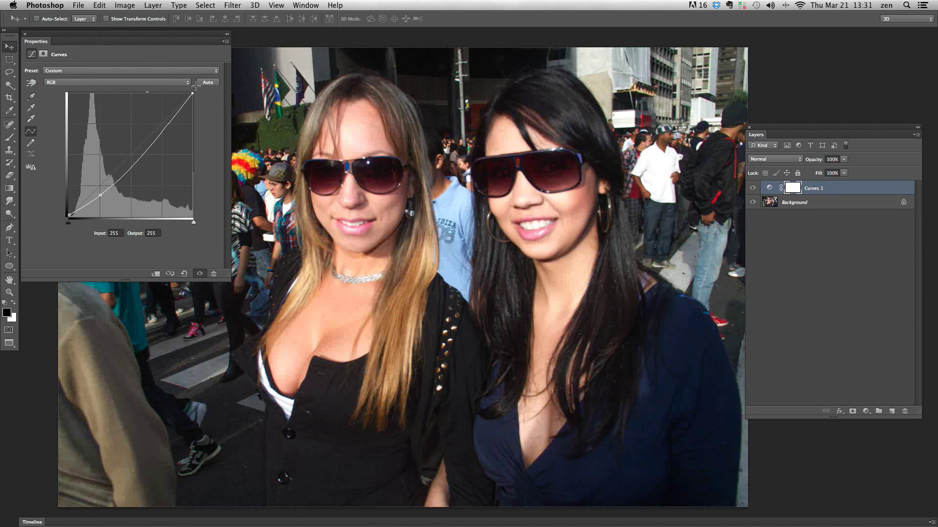
left_click(167, 127)
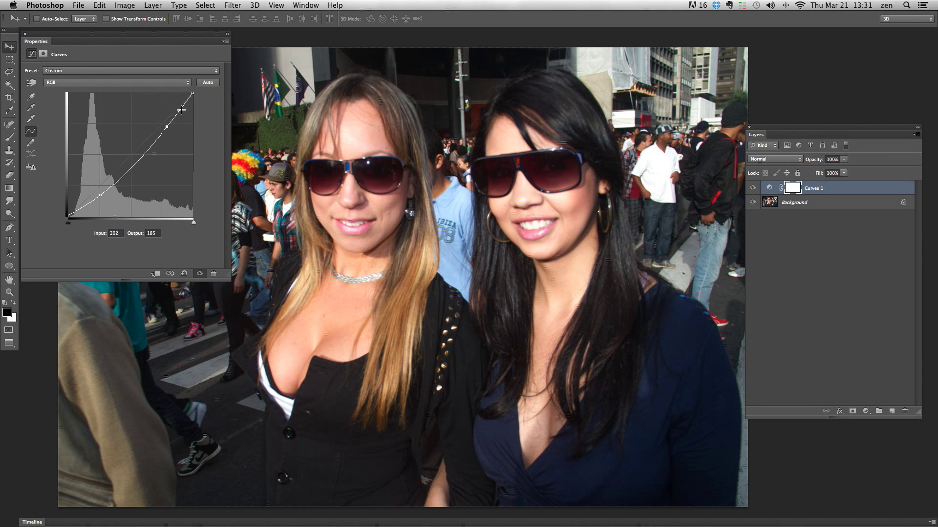
left_click_drag(167, 126, 161, 119)
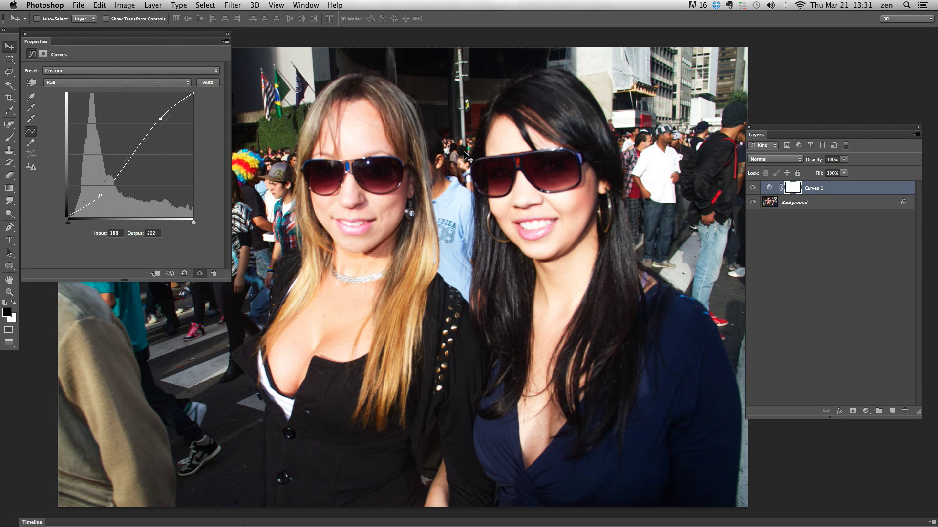
- Remove the upper and lower control points from the RGB curve and slightly widen the Curves properties
left_click_drag(160, 118, 221, 71)
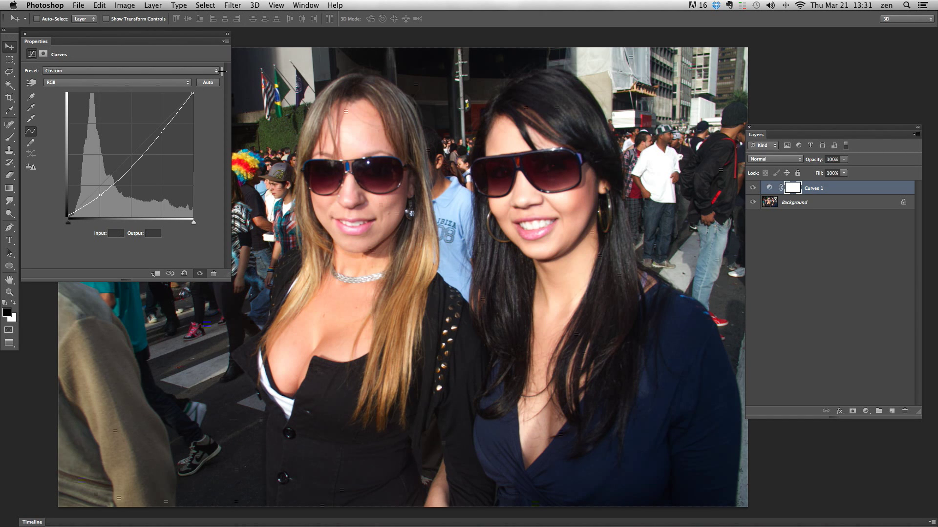
left_click_drag(99, 185, 46, 232)
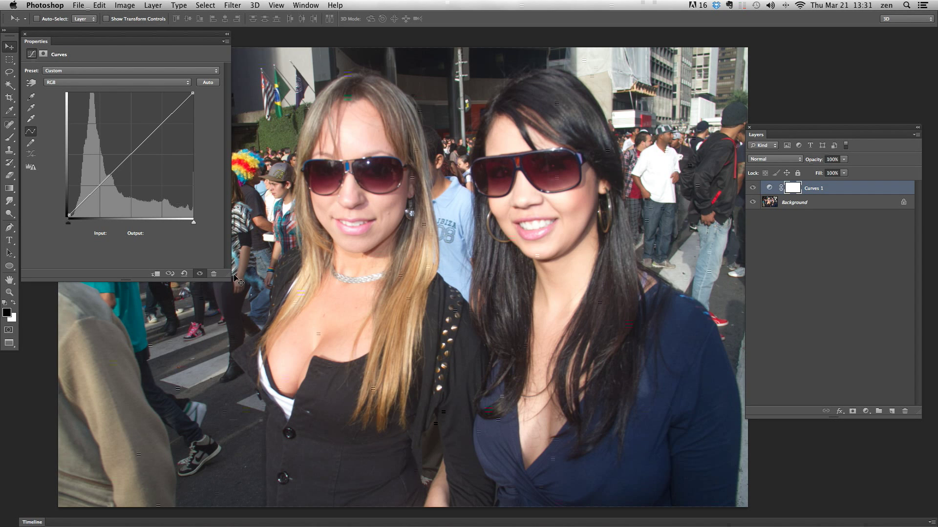
mouse_move(226, 275)
left_mouse_down()
mouse_move(244, 262)
mouse_move(230, 271)
left_mouse_up()
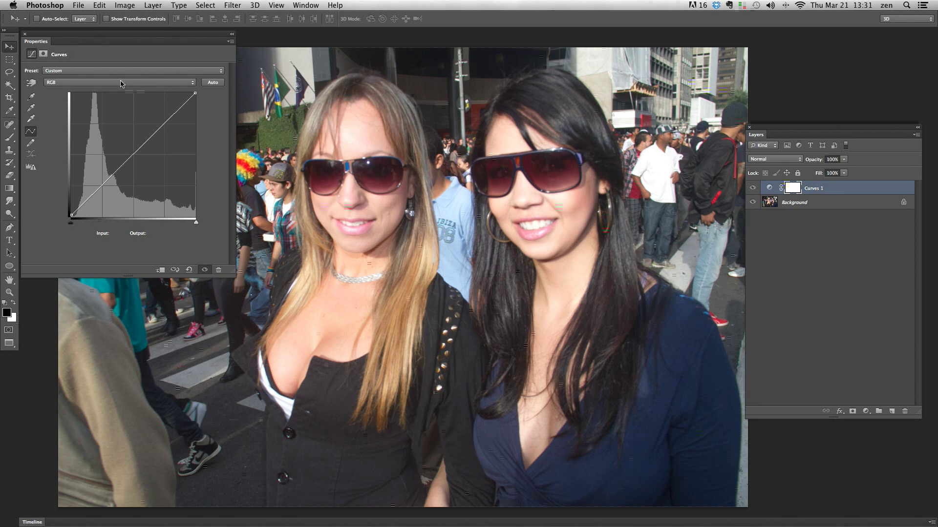
- Look through the available Curves presets and check the image's color mode, keeping RGB Color
left_click(221, 71)
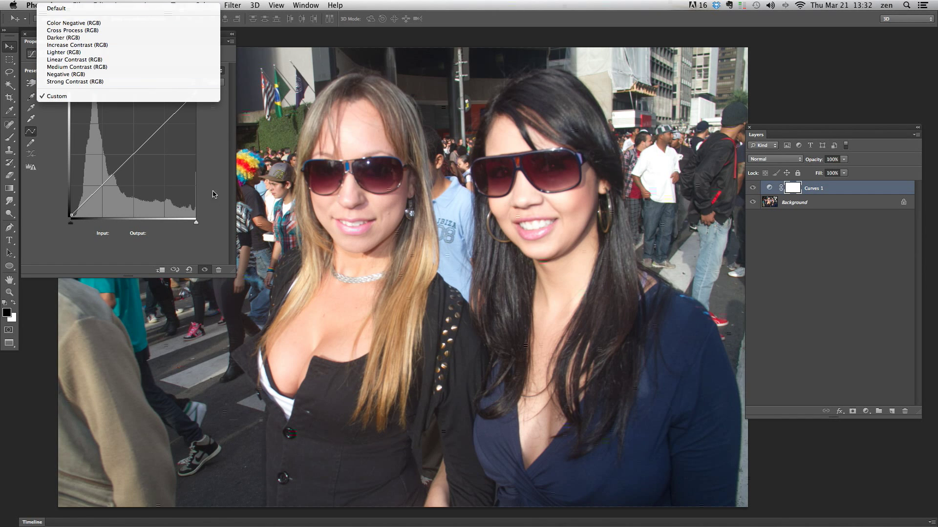
left_click(218, 175)
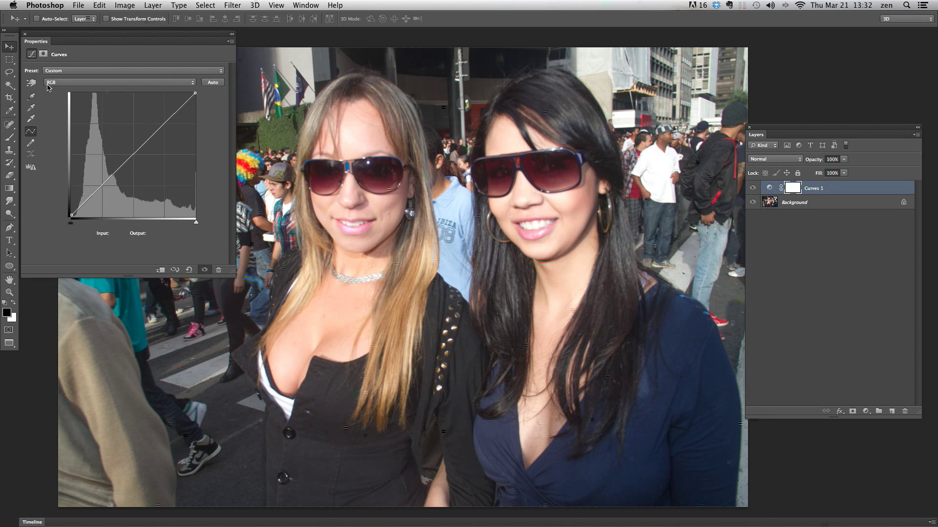
left_click(125, 5)
mouse_move(130, 17)
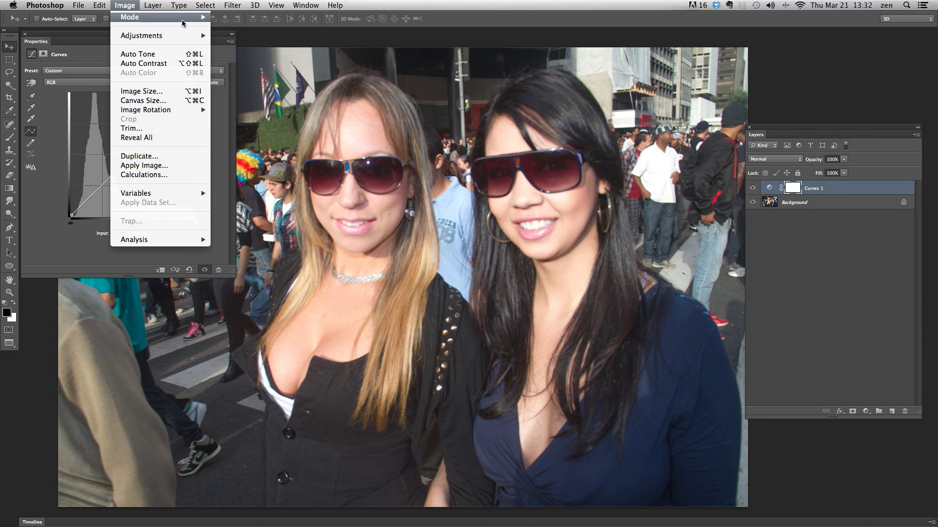
mouse_move(182, 20)
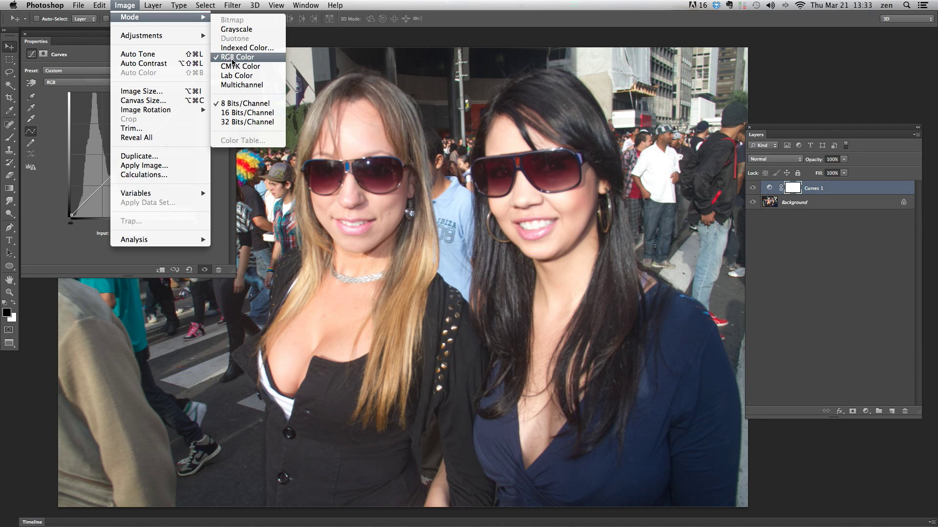
left_click(233, 59)
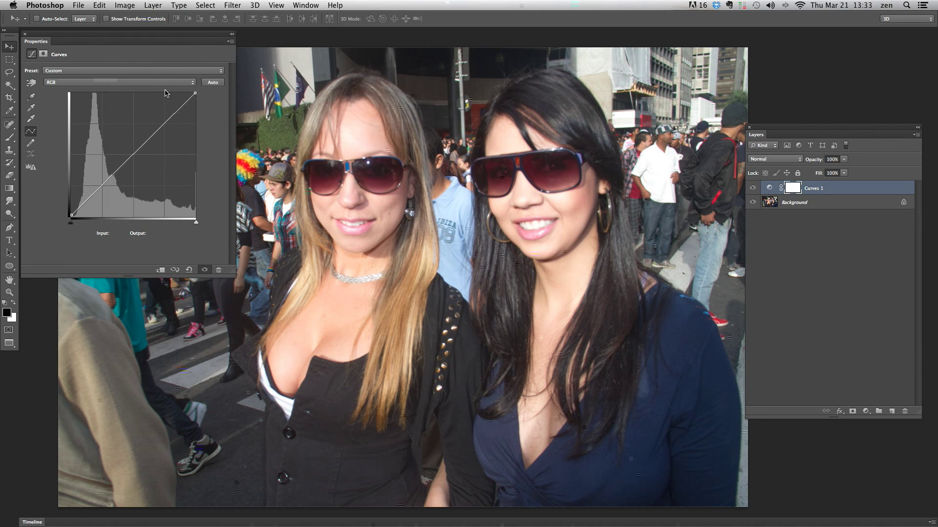
- Try raising the Red channel's curve at input 98, output 172, and remove the added point
left_click(76, 82)
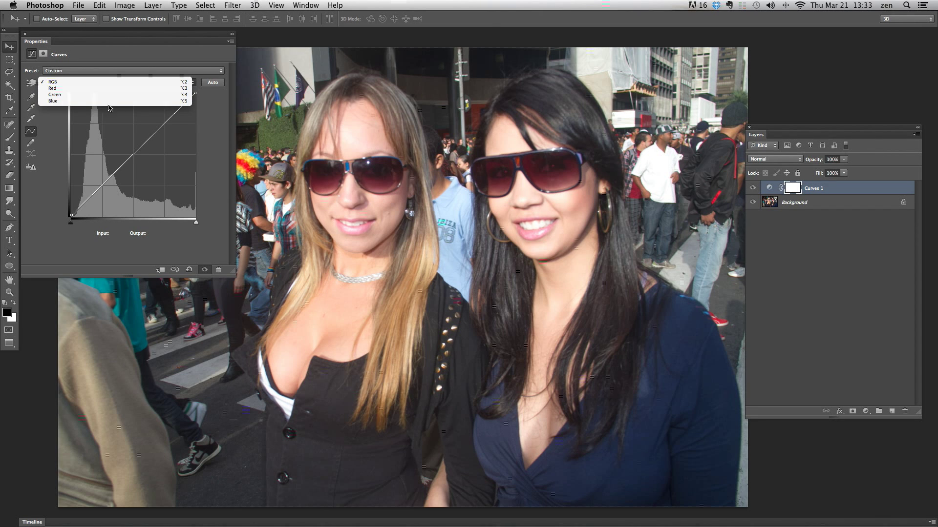
left_click(220, 105)
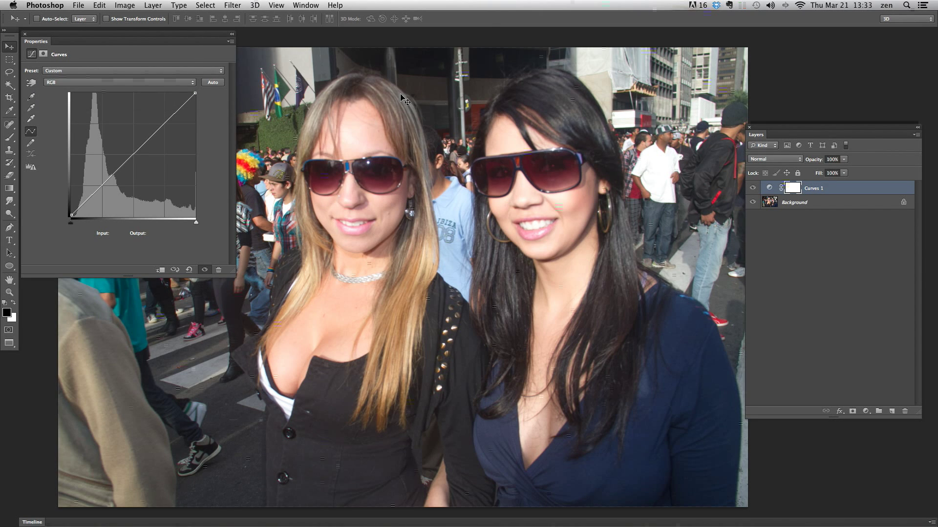
left_click(150, 86)
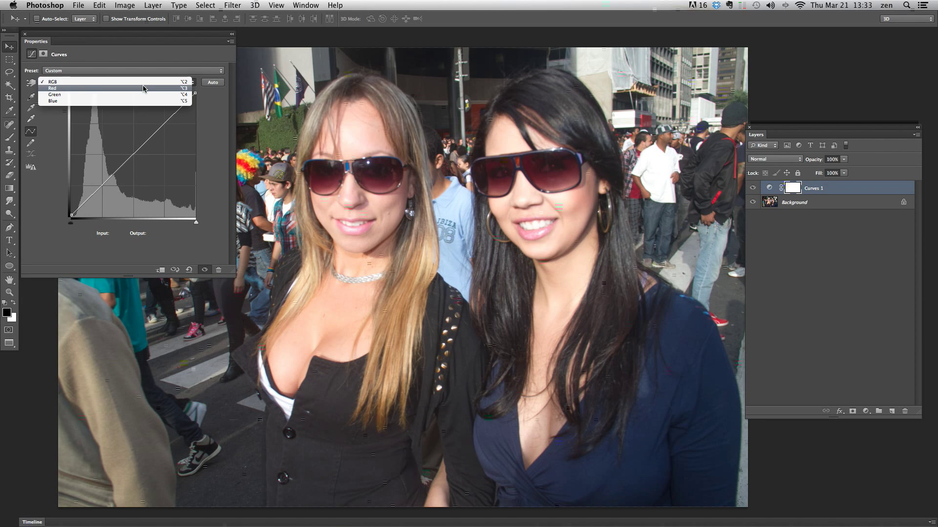
left_click(143, 89)
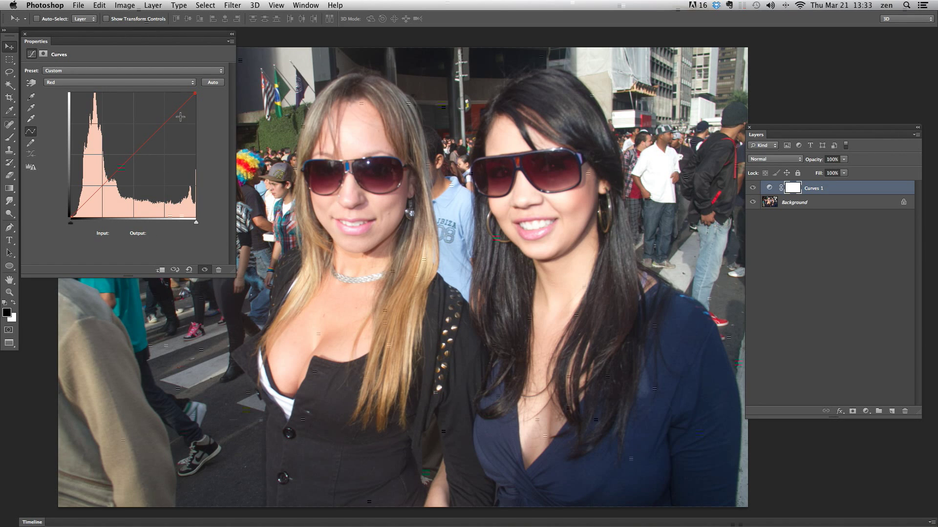
left_click_drag(146, 147, 120, 132)
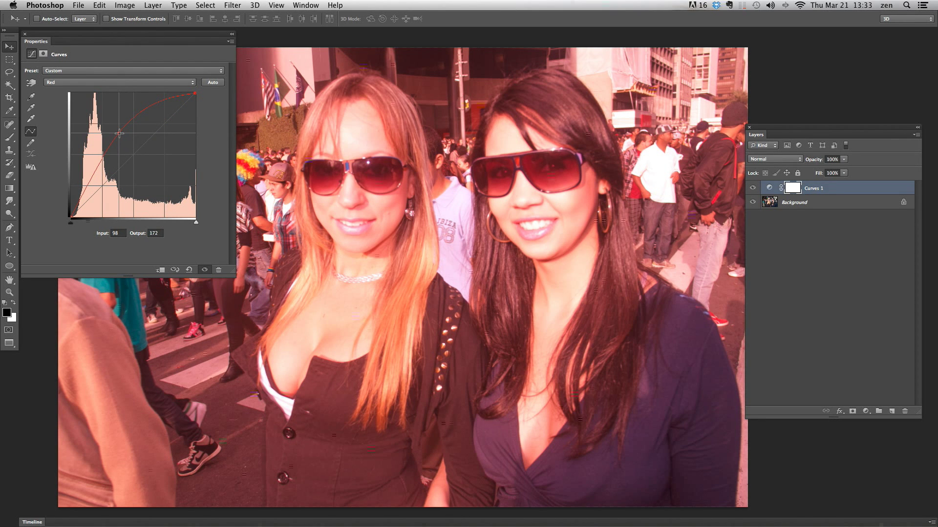
left_click_drag(119, 133, 151, 164)
key("Delete")
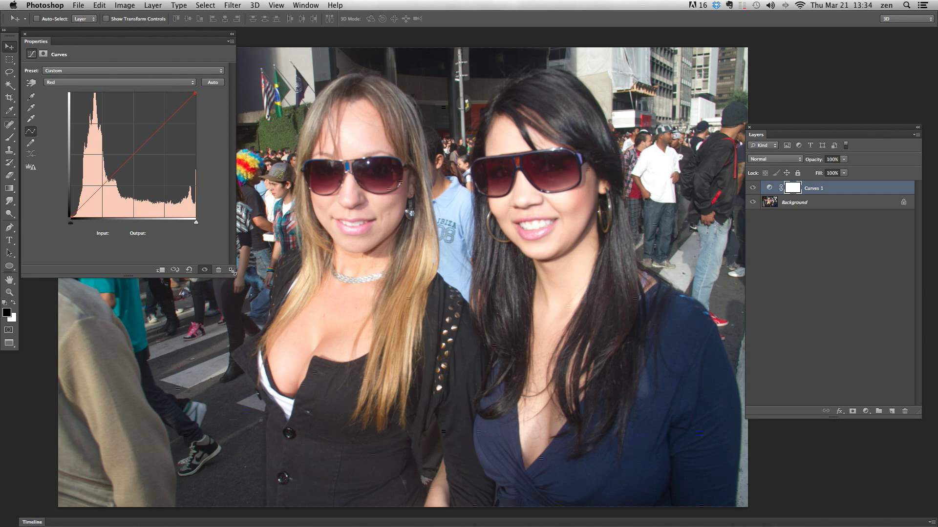
- Make the Curves properties narrower and taller, and raise the Blue channel's curve slightly at input 115, output 131
left_click_drag(232, 272, 195, 349)
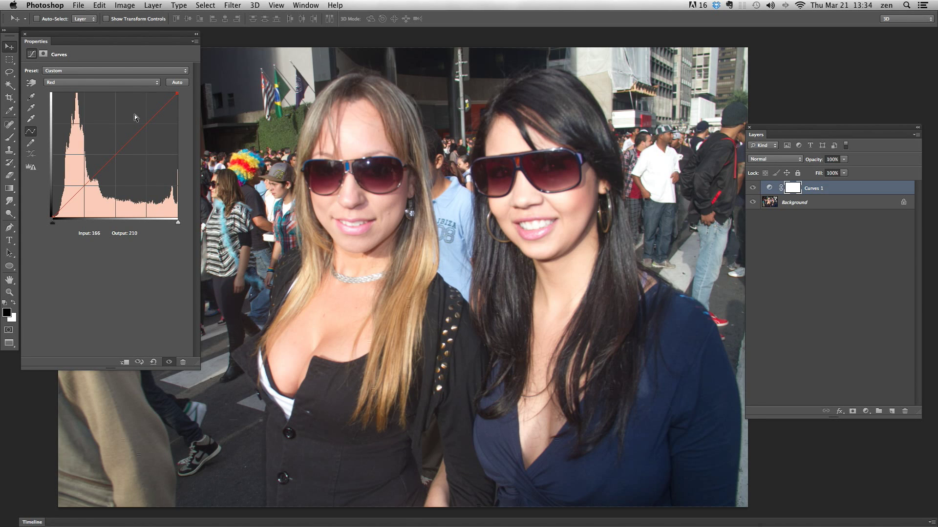
left_click(139, 84)
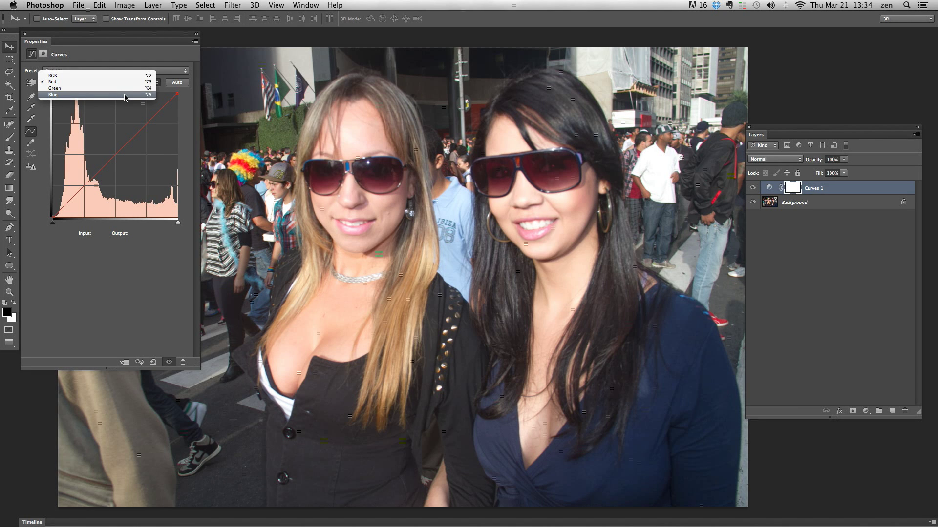
left_click(125, 94)
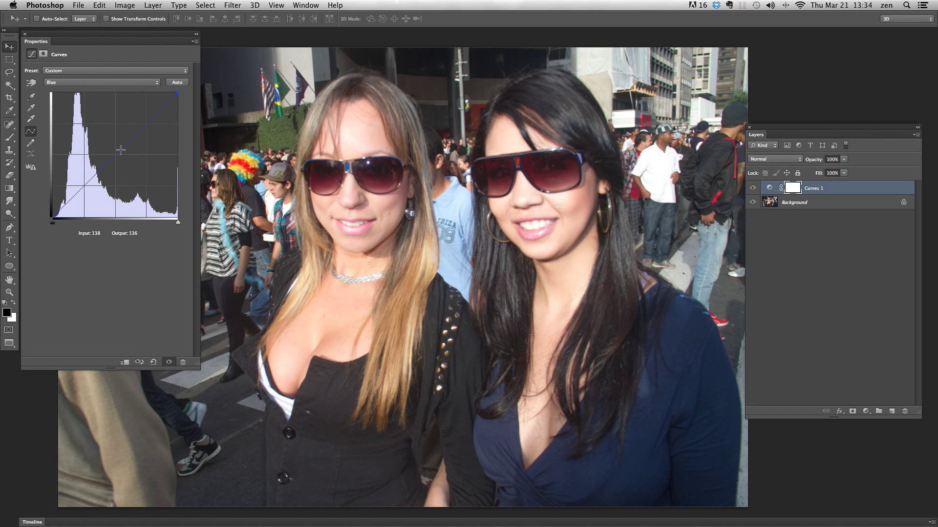
mouse_move(120, 150)
left_mouse_down()
mouse_move(125, 168)
mouse_move(108, 142)
mouse_move(109, 153)
left_mouse_up()
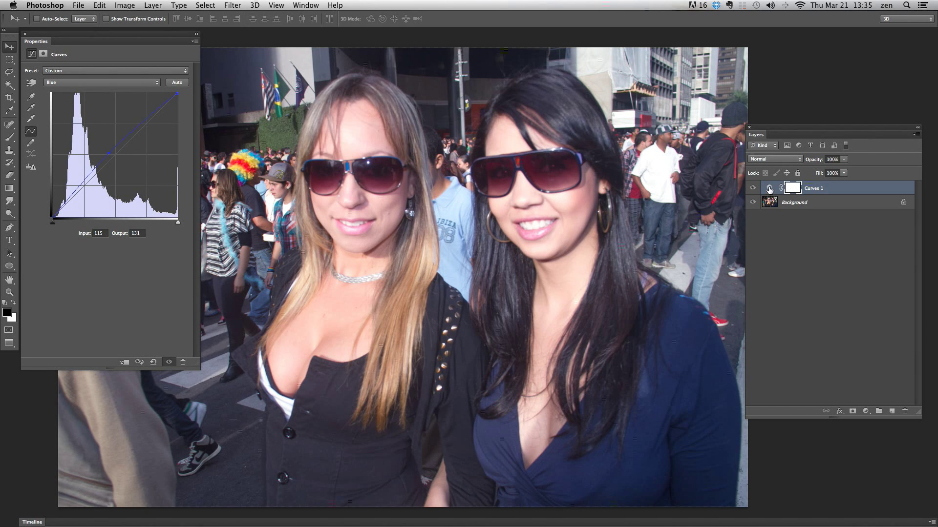
- Delete the layer mask from the Curves 1 adjustment layer
left_click(799, 227)
left_click(792, 187)
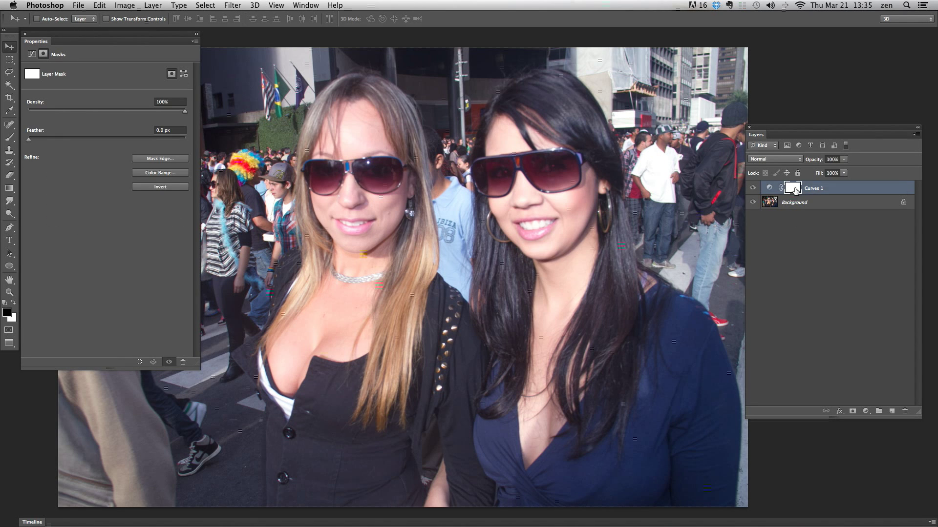
right_click(792, 187)
left_click(814, 207)
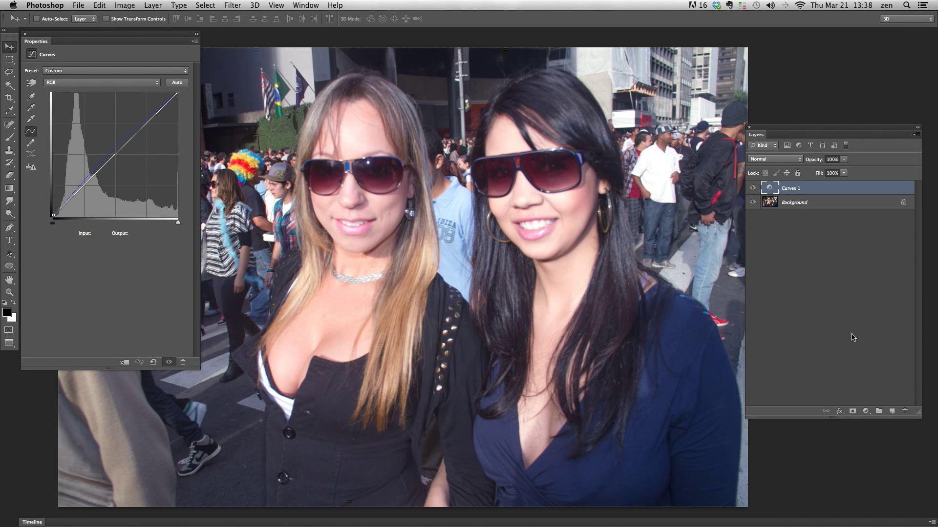
- Add a layer mask to the Curves 1 layer and return its Blue channel's curve to a straight line
left_click(851, 412)
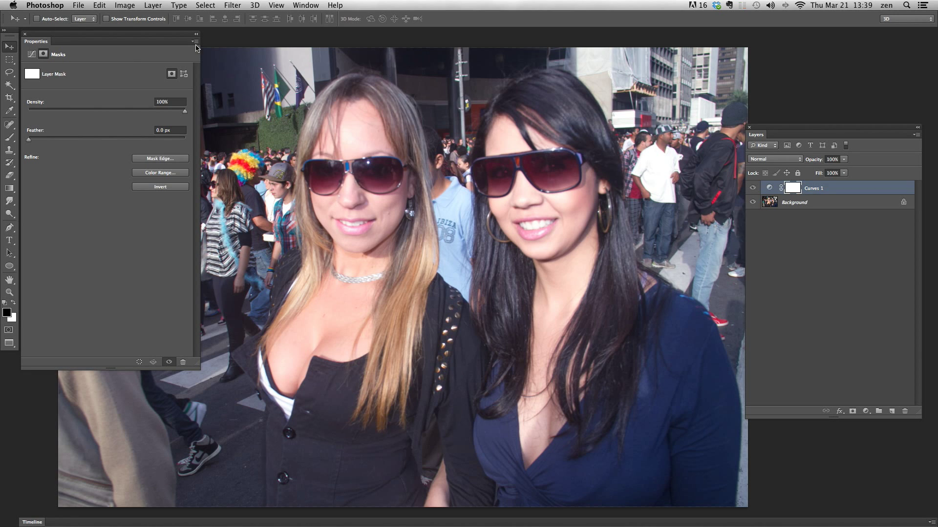
left_click(769, 188)
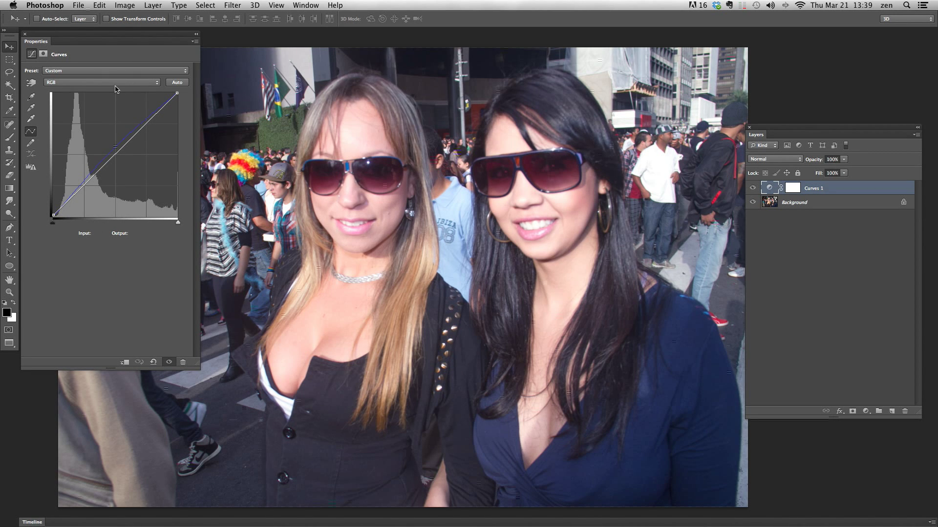
left_click(94, 82)
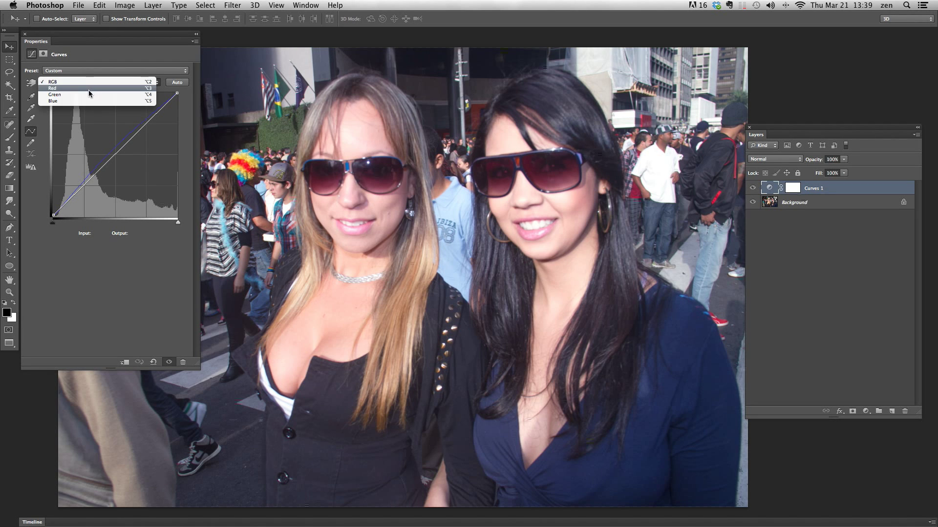
left_click(86, 101)
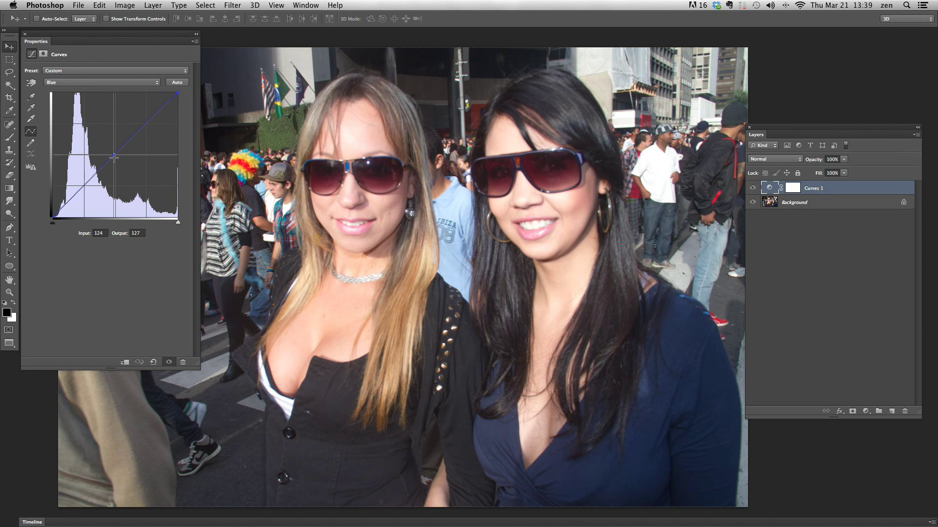
- Try adding a midtone point to the Red channel's curve and remove it
left_click(109, 82)
left_click(92, 66)
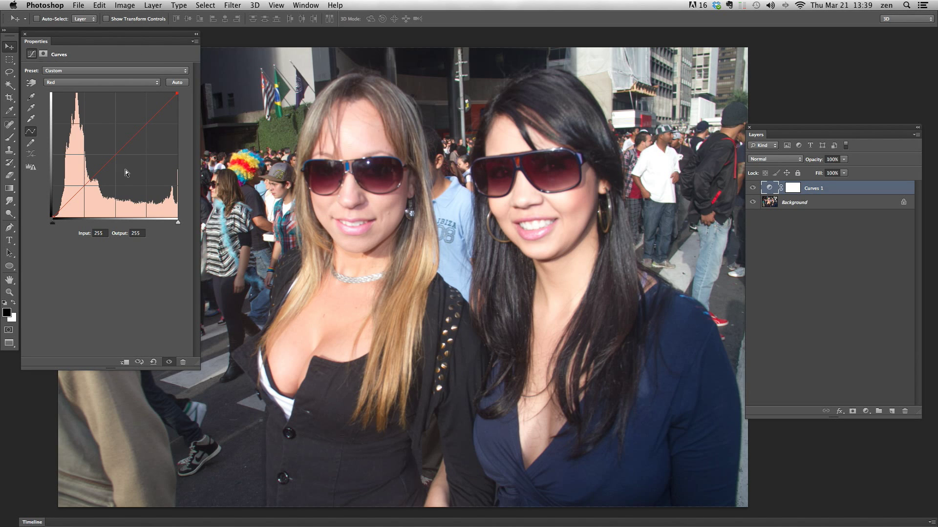
left_click_drag(109, 160, 188, 83)
- Lower the Blue channel's curve in the midtones at input 132, output 116, and anchor the shadows at input 55, output 55
left_click(145, 83)
left_click(131, 94)
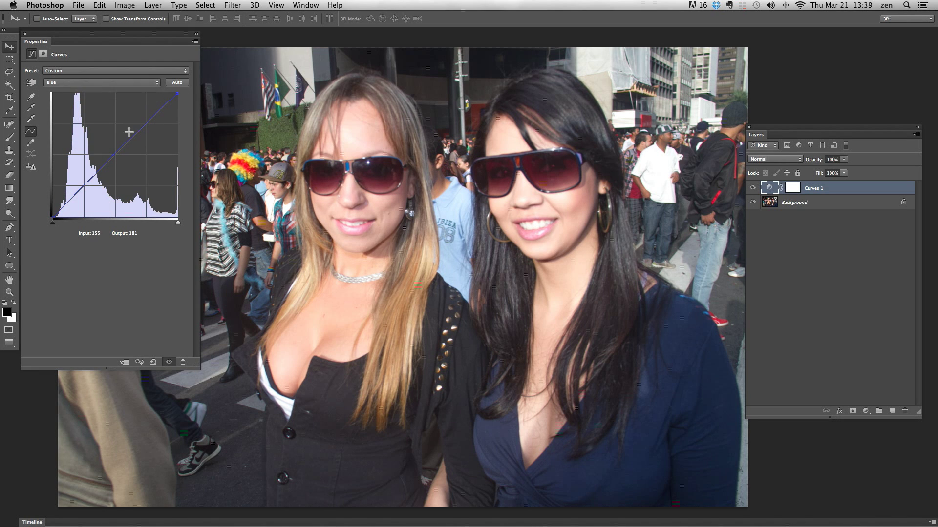
left_click_drag(118, 152, 120, 160)
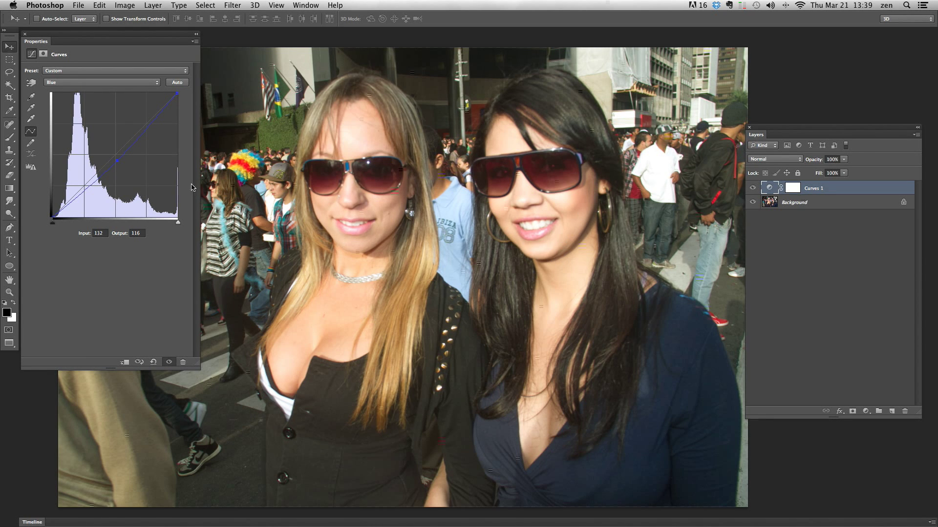
left_click(85, 186)
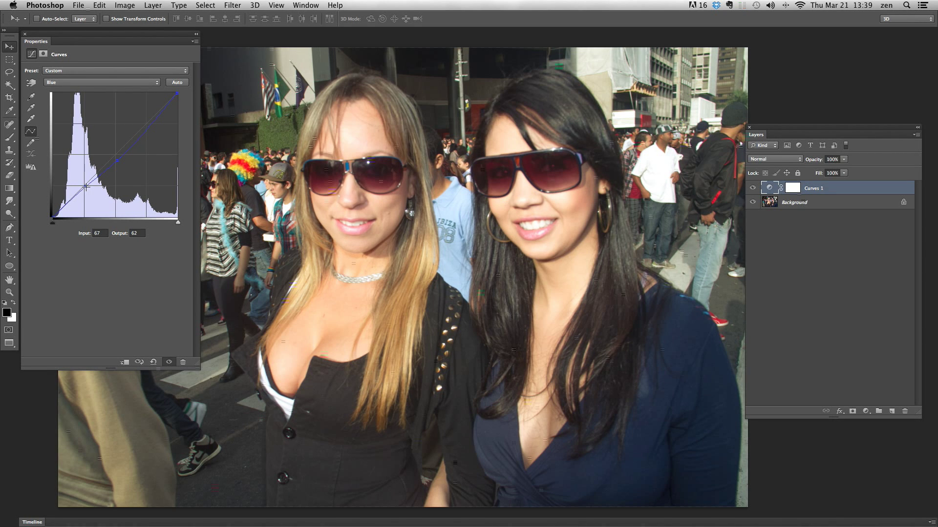
mouse_move(86, 186)
left_mouse_down()
mouse_move(83, 202)
mouse_move(81, 193)
left_mouse_up()
left_click_drag(82, 193, 81, 191)
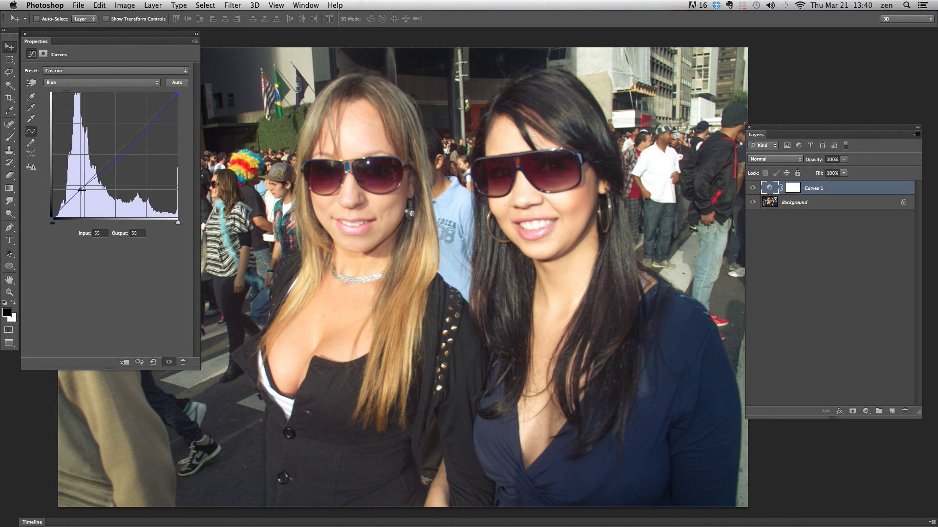
- Add a highlight anchor point to the Blue channel's curve and set its midtone point to input 129, output 115
left_click_drag(118, 160, 116, 166)
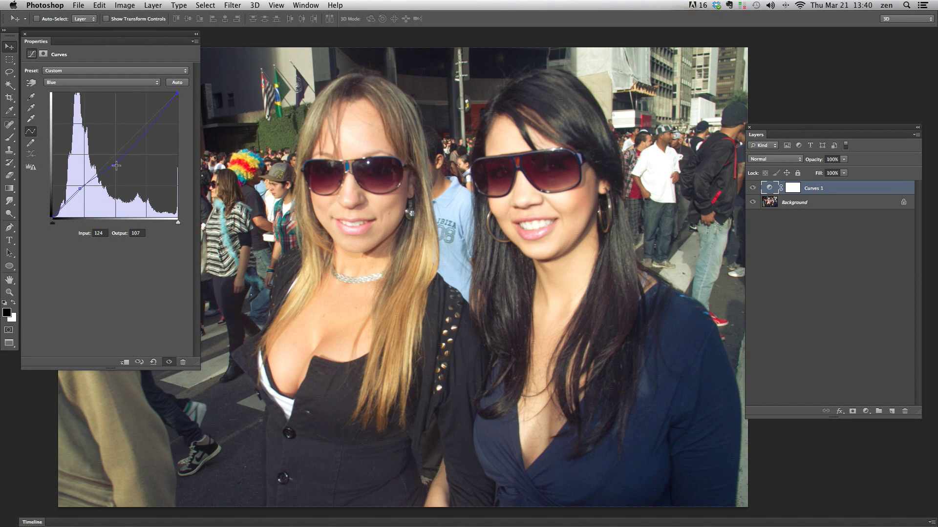
left_click(154, 122)
left_click_drag(157, 122, 153, 118)
left_click_drag(151, 118, 152, 119)
left_click_drag(114, 165, 116, 160)
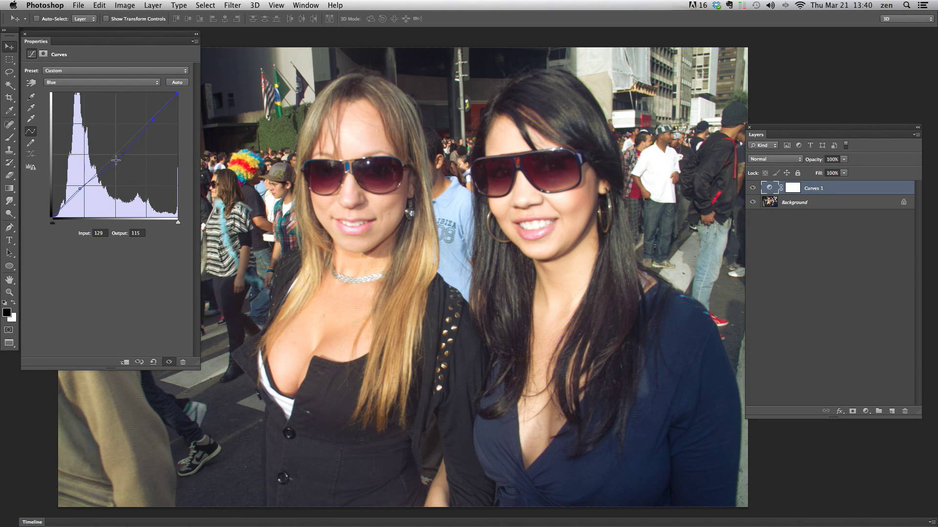
- Raise the Red channel's curve in the midtones at input 127, output 139, with anchor points in the shadows and highlights
left_click(97, 82)
left_click(67, 69)
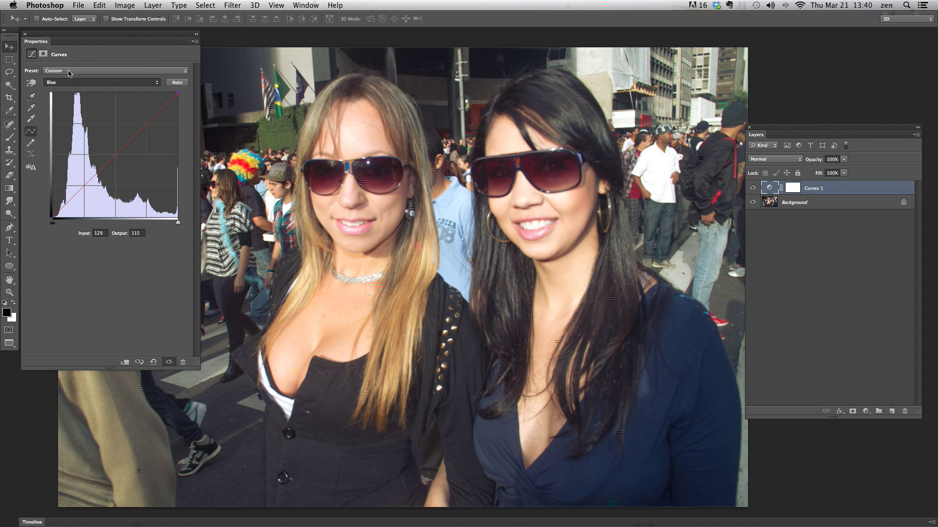
left_click(162, 108)
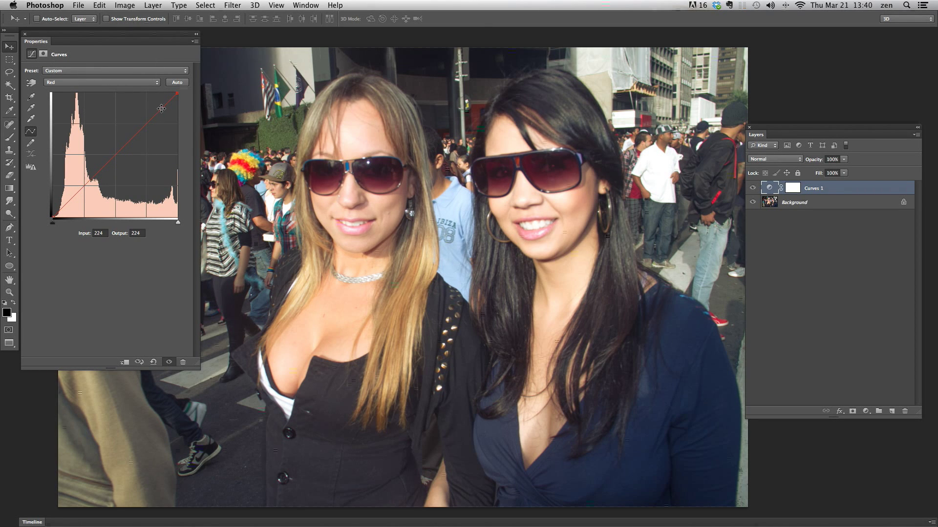
left_click(84, 186)
left_click_drag(121, 150, 113, 149)
left_click_drag(163, 109, 160, 111)
left_click_drag(113, 151, 114, 149)
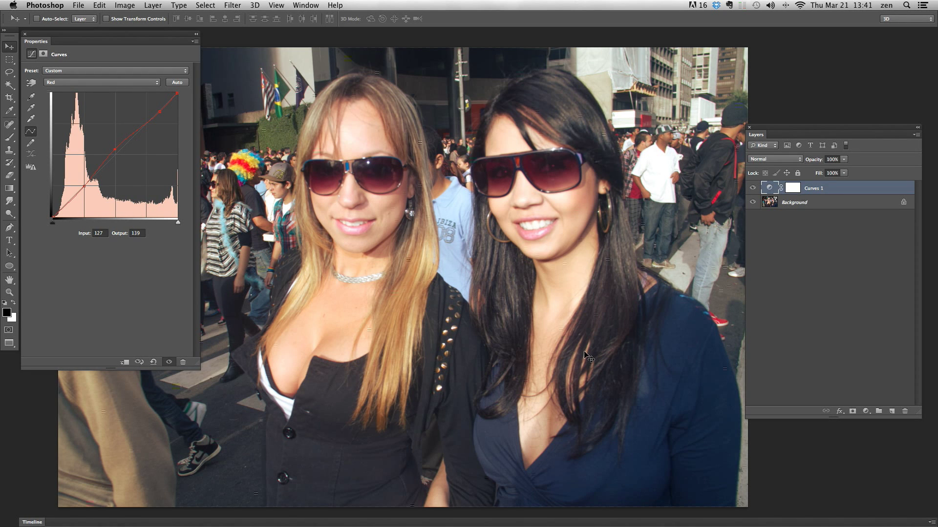
- Invert the Curves 1 layer mask to black using the Invert adjustment
left_click(792, 189)
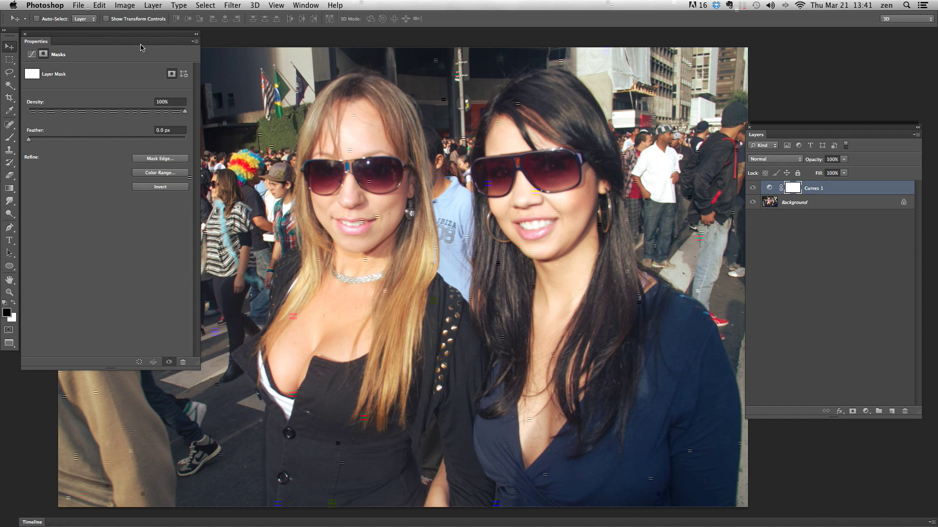
left_click(99, 5)
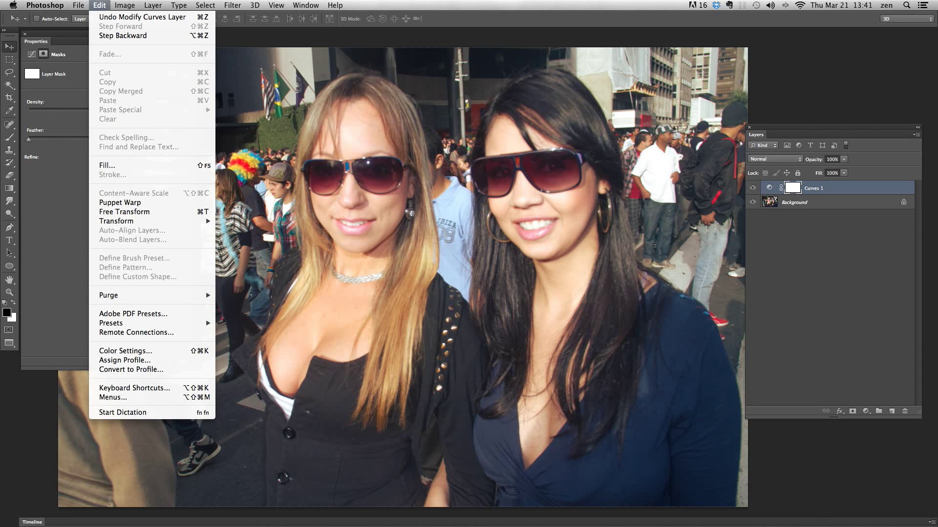
mouse_move(124, 5)
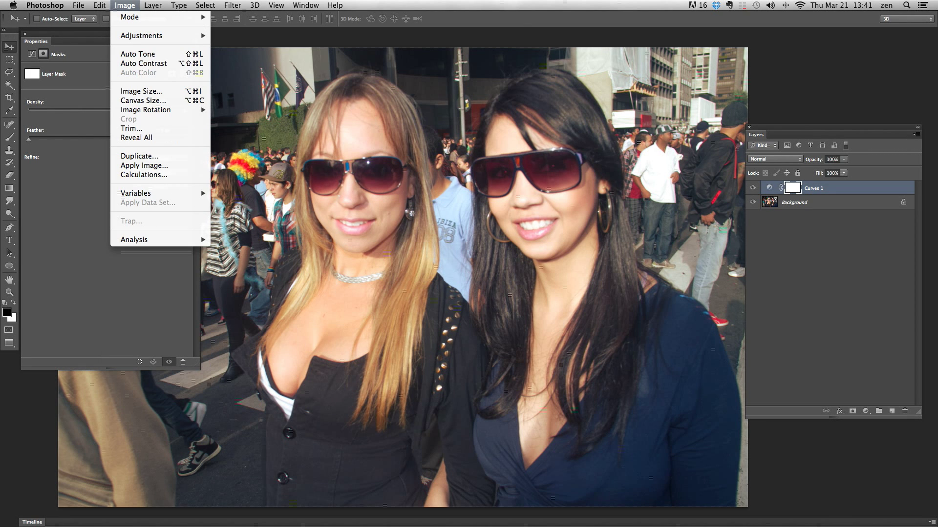
mouse_move(147, 36)
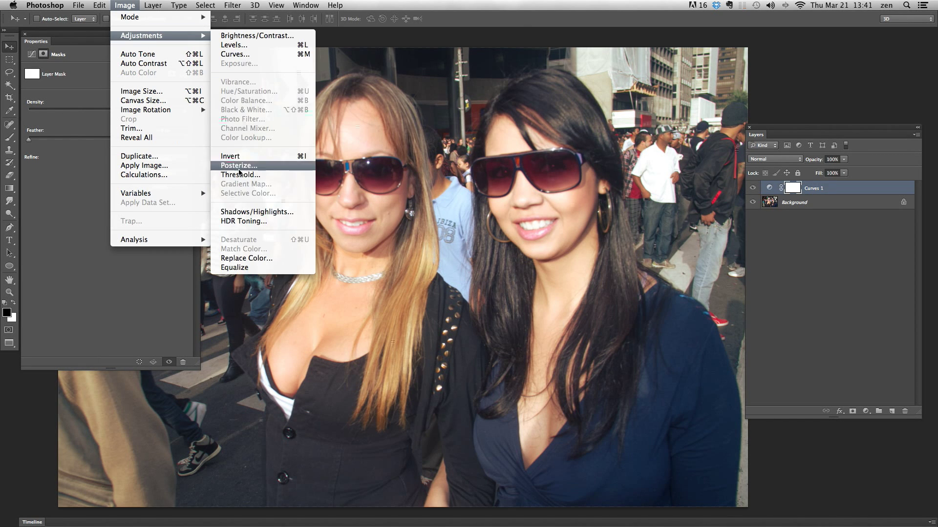
left_click(279, 156)
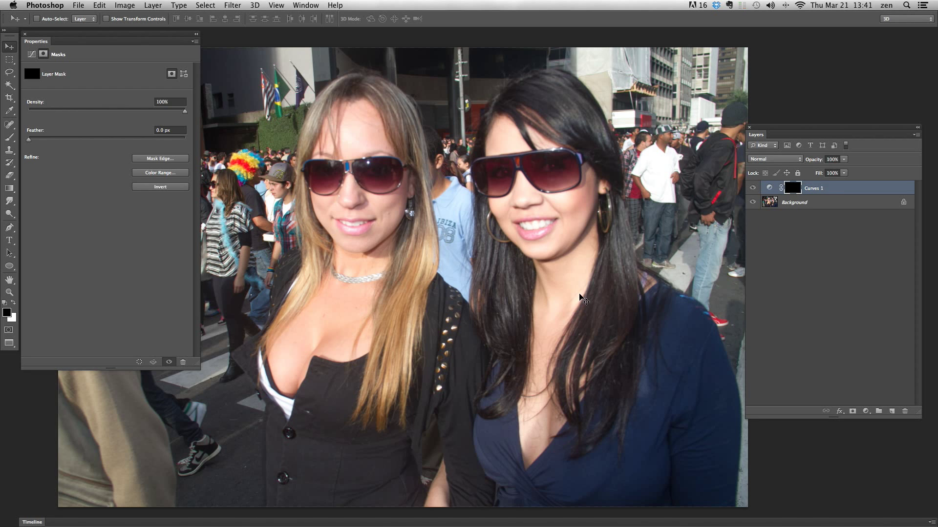
- Set the foreground color to white and toggle the mask's inversion, leaving the mask black
key("x")
key("d")
key("x")
key("super+alt+2")
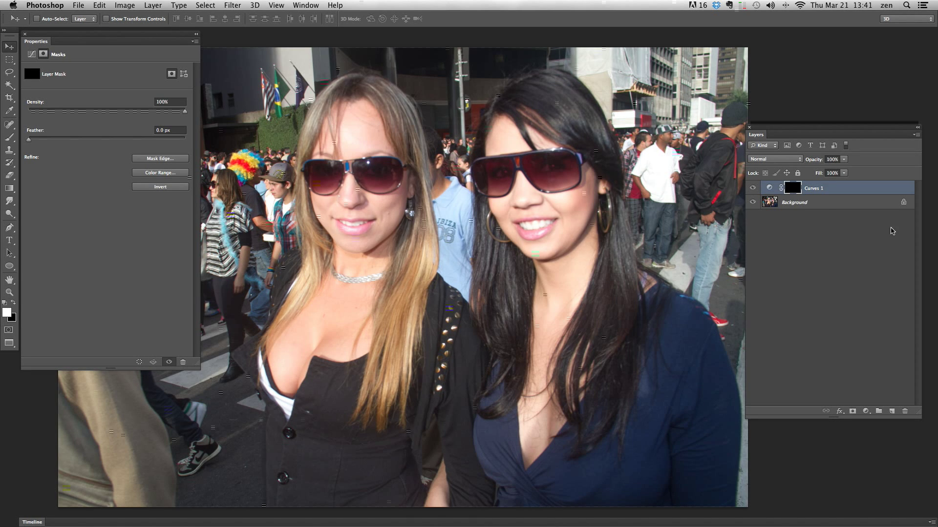
key("super+d")
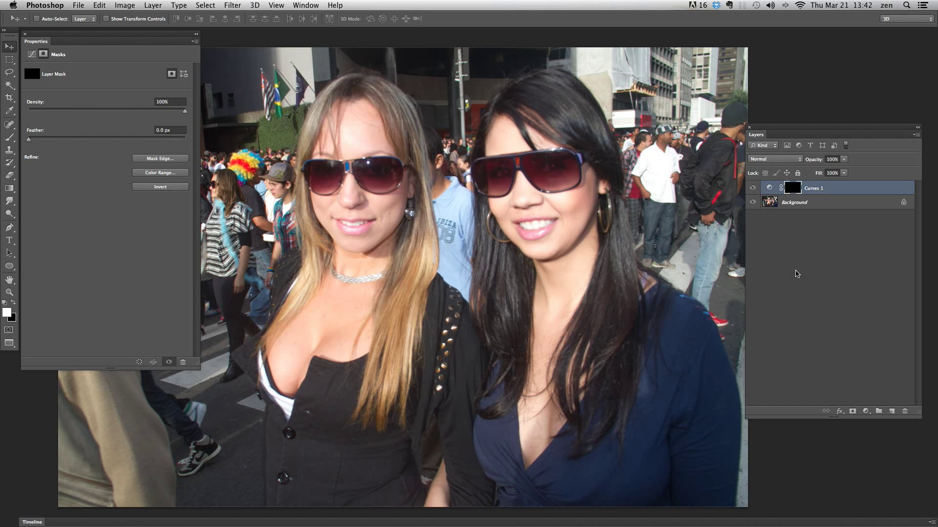
key("super+i")
key("super+i")
- Choose the Brush tool at 342 px and paint a first white stroke on the mask over the blonde woman's chest
key("b")
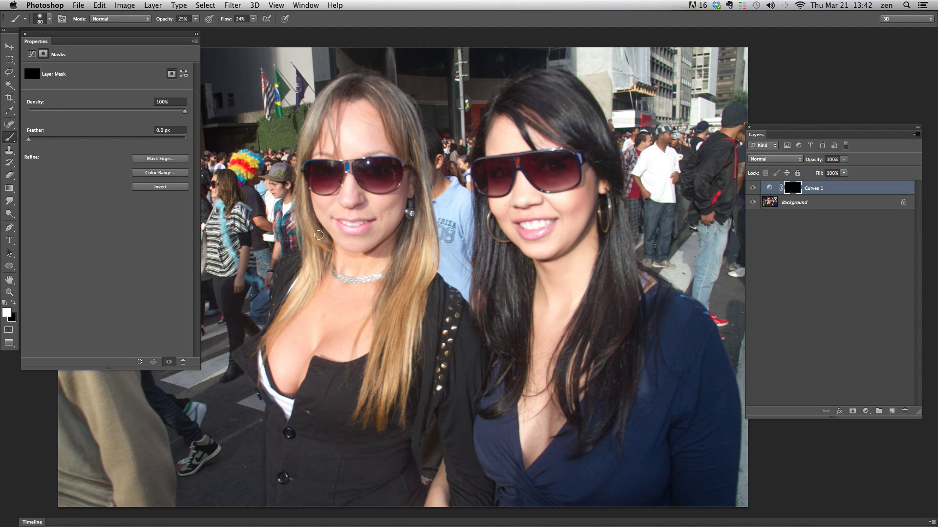
right_click(346, 283)
mouse_move(405, 304)
left_mouse_down()
mouse_move(442, 305)
mouse_move(434, 311)
left_mouse_up()
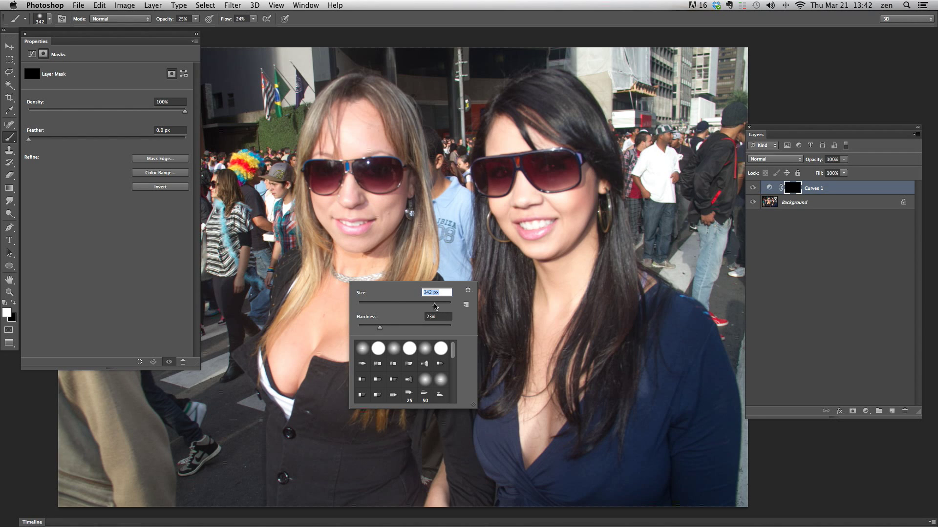
left_click(322, 299)
mouse_move(322, 299)
left_mouse_down()
mouse_move(331, 306)
mouse_move(323, 321)
mouse_move(337, 313)
mouse_move(330, 322)
left_mouse_up()
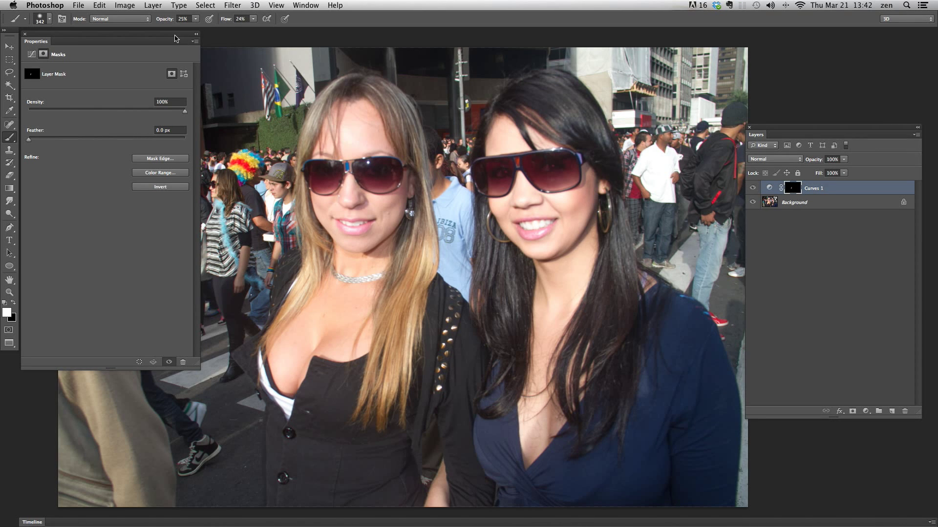
- Set the brush's opacity and flow to 55% and its size to 437 px
left_click_drag(167, 22, 242, 20)
right_click(344, 244)
left_click_drag(433, 265, 436, 267)
key("Return")
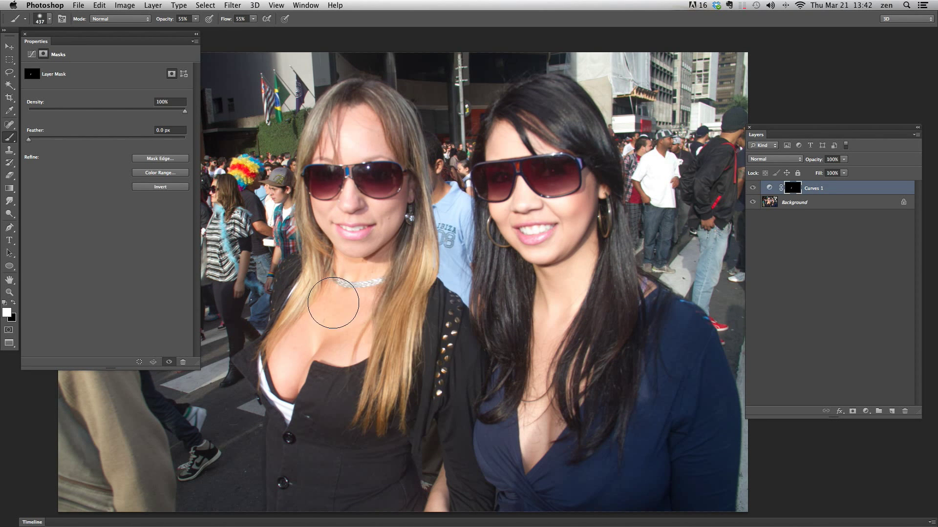
- Paint white on the Curves 1 mask over both women's faces and skin, and fit the whole photo in view
mouse_move(335, 293)
left_mouse_down()
mouse_move(334, 273)
mouse_move(318, 289)
mouse_move(327, 306)
mouse_move(322, 279)
mouse_move(312, 325)
mouse_move(270, 396)
mouse_move(301, 333)
mouse_move(337, 342)
mouse_move(385, 224)
mouse_move(381, 166)
mouse_move(369, 203)
mouse_move(343, 195)
mouse_move(339, 162)
mouse_move(323, 268)
mouse_move(329, 192)
mouse_move(319, 152)
mouse_move(346, 114)
mouse_move(369, 139)
mouse_move(391, 113)
mouse_move(353, 112)
mouse_move(470, 284)
mouse_move(449, 263)
mouse_move(414, 163)
mouse_move(396, 368)
mouse_move(355, 58)
mouse_move(361, 136)
mouse_move(335, 140)
mouse_move(354, 92)
mouse_move(318, 175)
mouse_move(354, 168)
mouse_move(370, 134)
mouse_move(355, 118)
mouse_move(297, 186)
left_mouse_up()
scroll(298, 186, "up", 2)
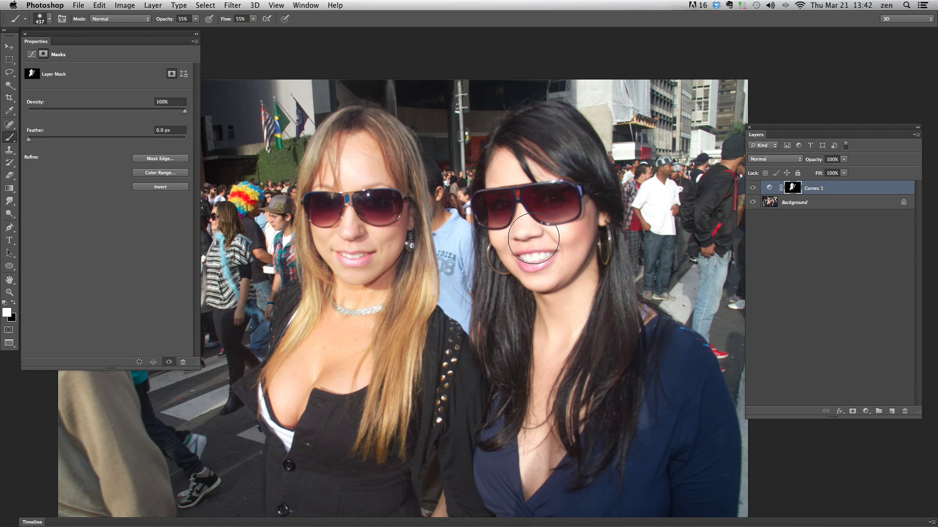
scroll(524, 164, "down", 5)
mouse_move(462, 94)
left_mouse_down()
mouse_move(504, 127)
mouse_move(468, 75)
mouse_move(510, 126)
mouse_move(515, 236)
mouse_move(531, 292)
mouse_move(517, 328)
mouse_move(548, 244)
mouse_move(533, 284)
mouse_move(513, 305)
mouse_move(495, 442)
mouse_move(520, 374)
mouse_move(510, 431)
mouse_move(474, 217)
mouse_move(463, 249)
mouse_move(479, 243)
mouse_move(496, 322)
mouse_move(488, 164)
mouse_move(479, 185)
mouse_move(472, 159)
mouse_move(506, 212)
mouse_move(503, 161)
mouse_move(533, 172)
mouse_move(540, 199)
mouse_move(511, 381)
mouse_move(489, 62)
mouse_move(475, 93)
mouse_move(503, 44)
mouse_move(527, 103)
mouse_move(483, 198)
mouse_move(494, 189)
mouse_move(523, 206)
mouse_move(511, 150)
mouse_move(536, 268)
mouse_move(591, 233)
mouse_move(587, 286)
mouse_move(526, 402)
mouse_move(521, 388)
mouse_move(490, 400)
mouse_move(488, 203)
mouse_move(475, 254)
mouse_move(460, 76)
mouse_move(469, 90)
mouse_move(429, 142)
mouse_move(311, 98)
left_mouse_up()
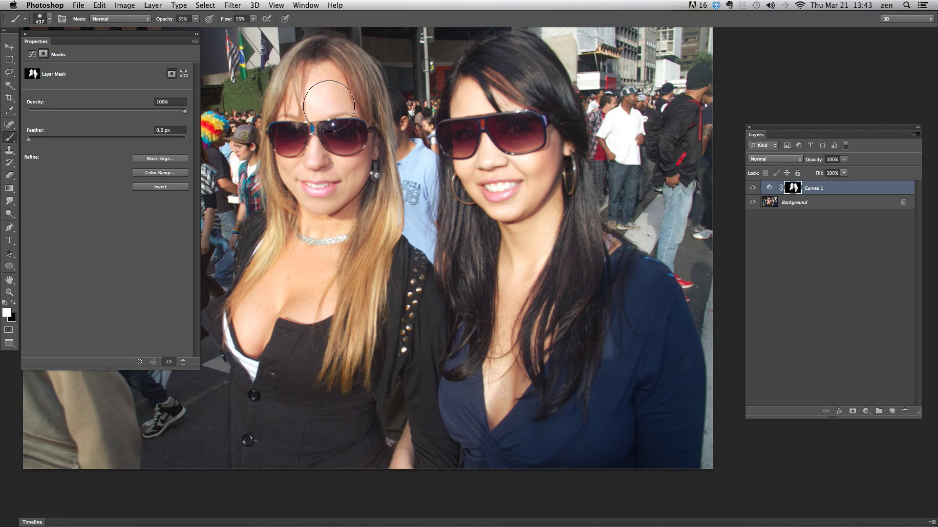
key("super+0")
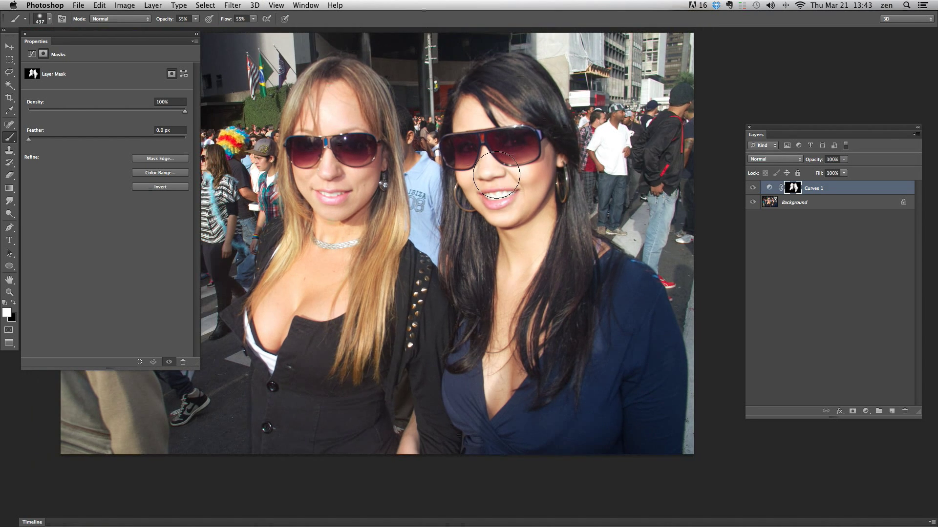
key("super+0")
key("super+minus")
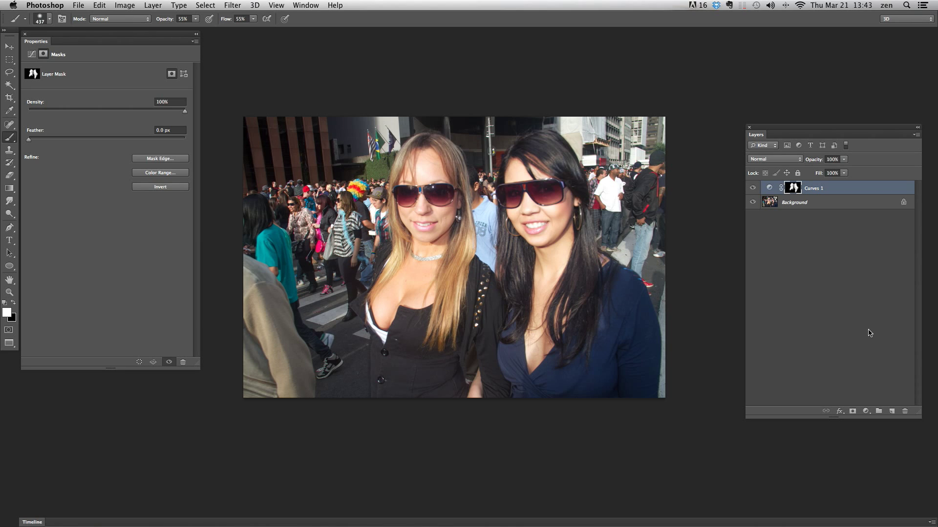
- Add a second Curves adjustment layer with the black point at input 29, the white point pulled inward, and midtones raised to input 111, output 135
left_click(866, 412)
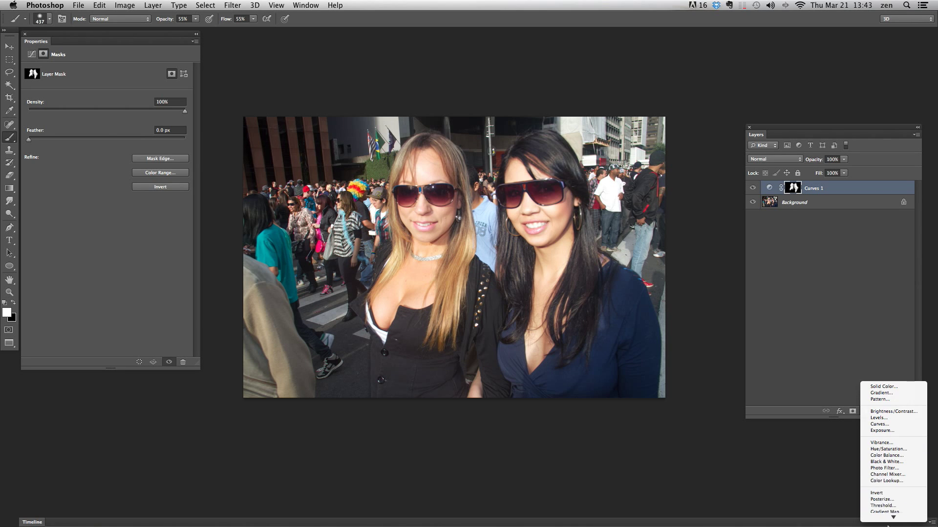
left_click(879, 425)
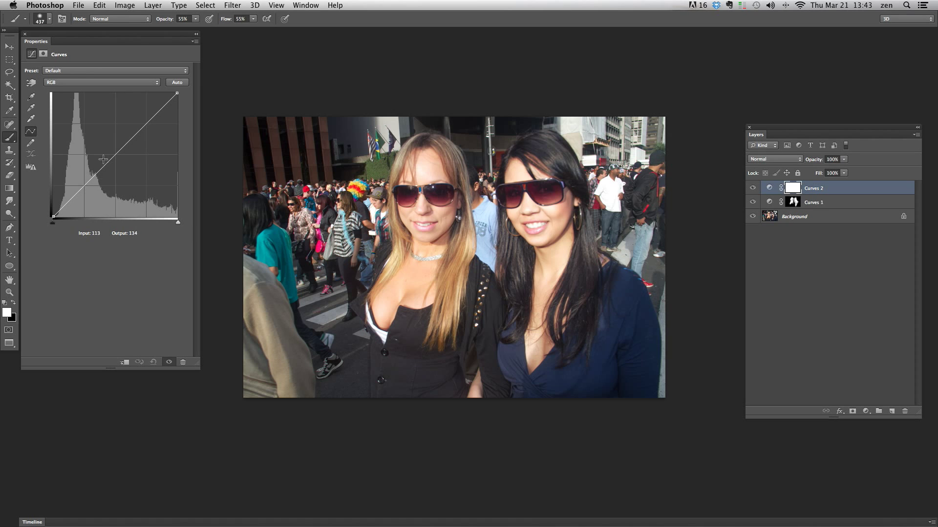
left_click_drag(53, 215, 68, 229)
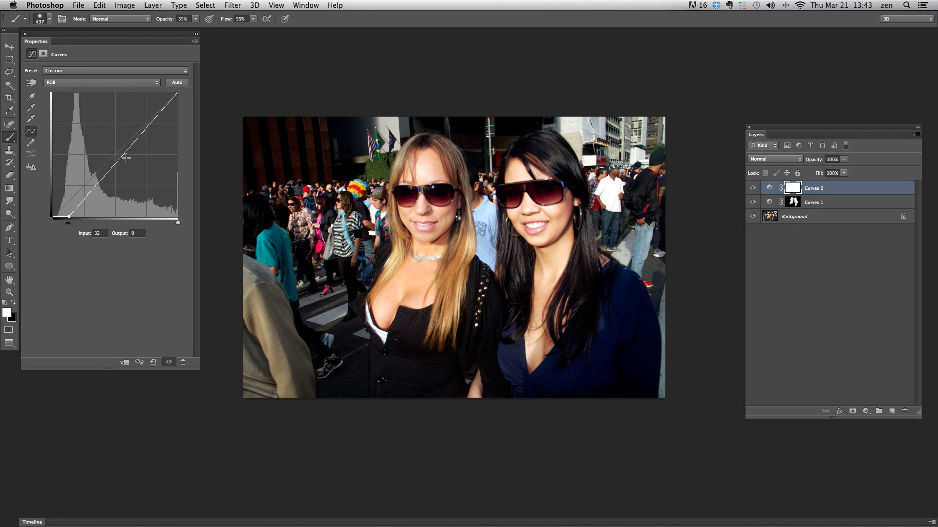
left_click_drag(176, 93, 167, 93)
left_click_drag(111, 157, 107, 151)
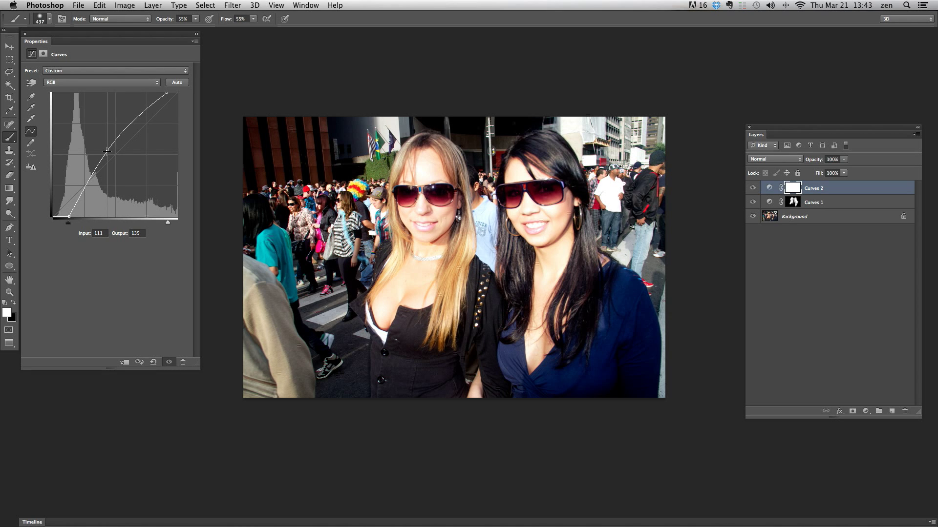
left_click_drag(68, 216, 68, 218)
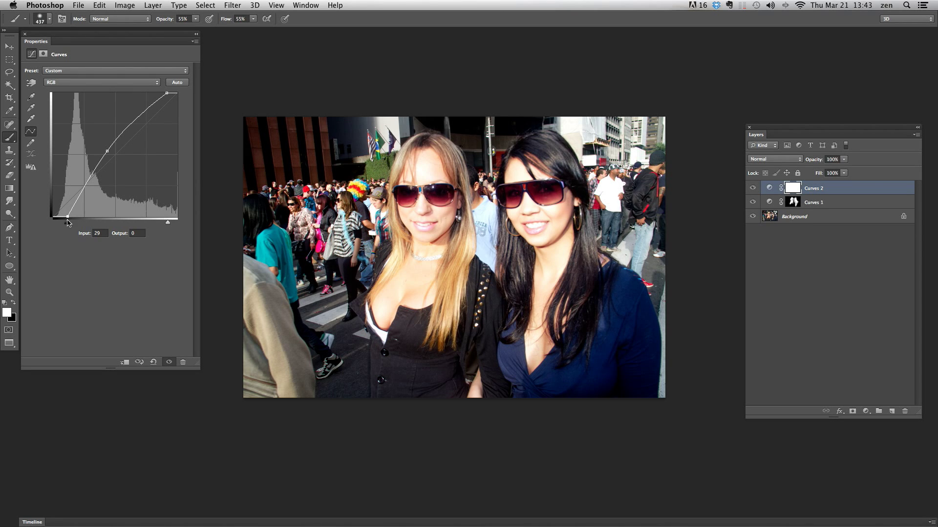
- Target the Curves 2 mask and set up a black brush with 93% hardness and 100% opacity and flow
left_click(793, 189)
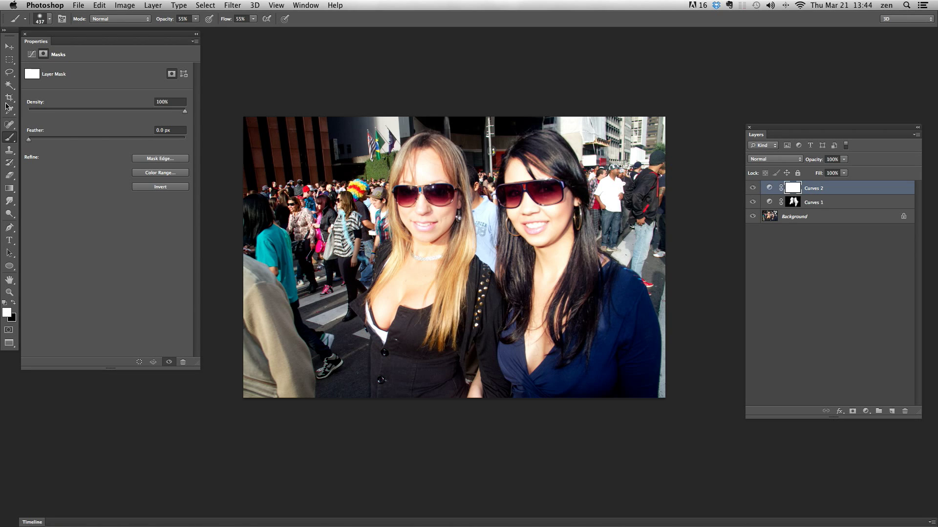
key("x")
right_click(501, 164)
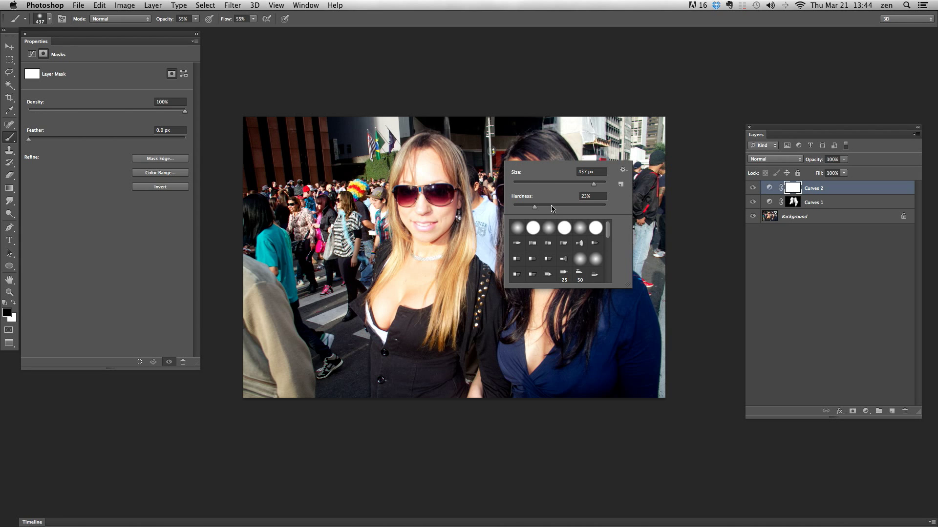
left_click_drag(586, 202, 599, 206)
scroll(230, 64, "down", 3)
scroll(224, 42, "up", 3)
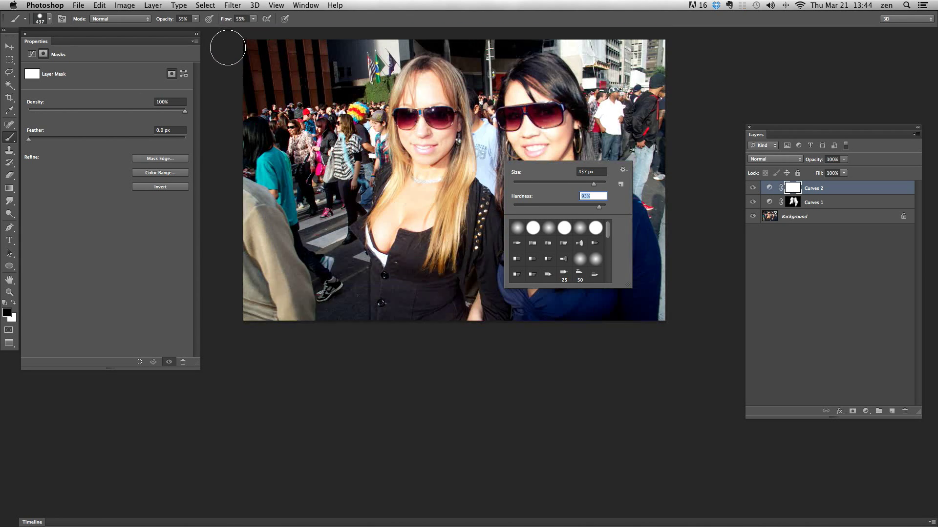
left_click_drag(227, 19, 289, 22)
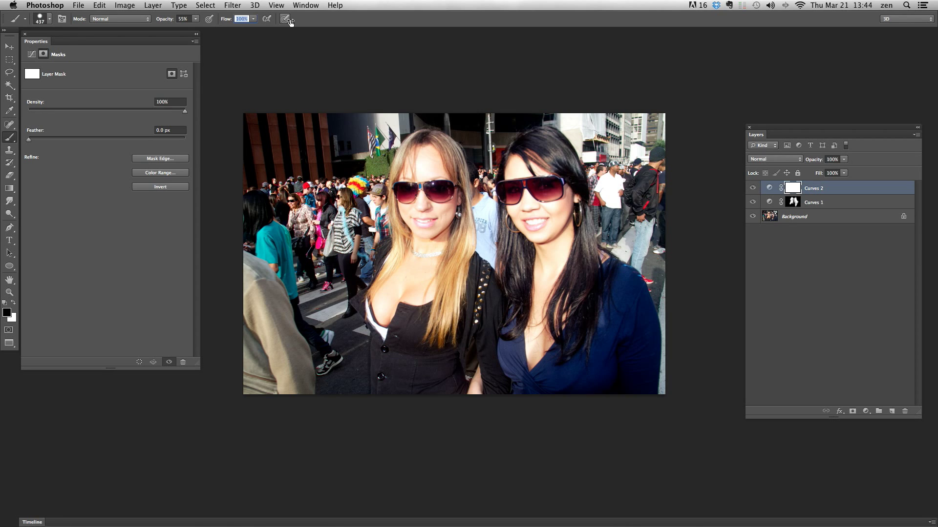
left_click_drag(166, 22, 255, 23)
- Try a black brush stroke on the Curves 2 mask across the background beside the blonde woman, and undo it
mouse_move(266, 119)
left_mouse_down()
mouse_move(275, 157)
mouse_move(380, 187)
left_mouse_up()
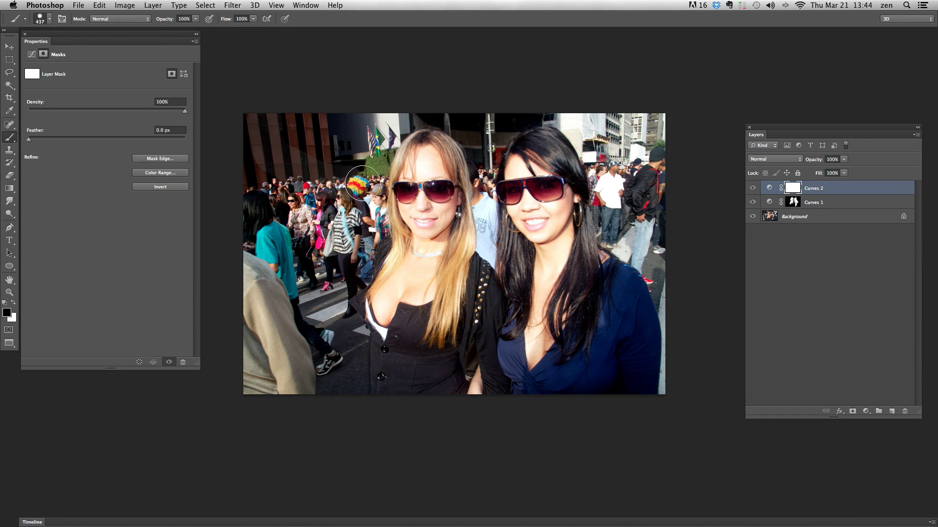
key("super+z")
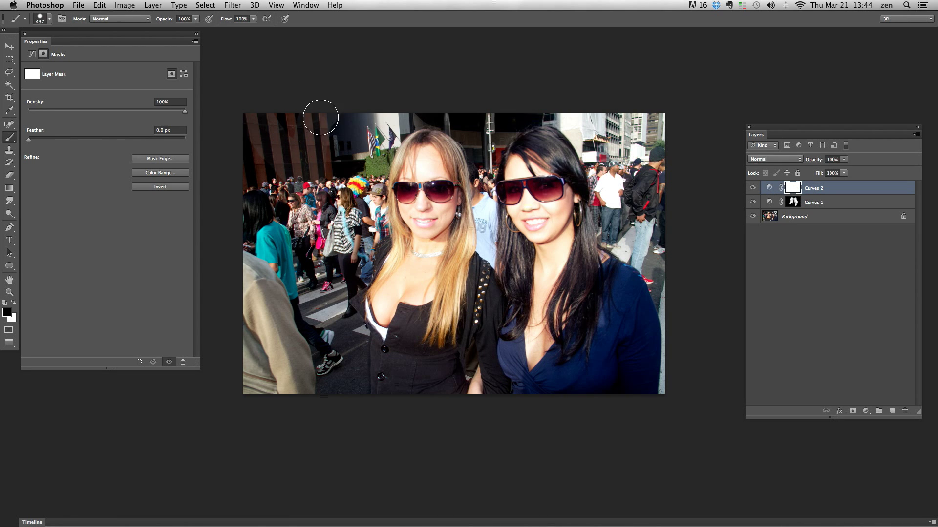
key("super+z")
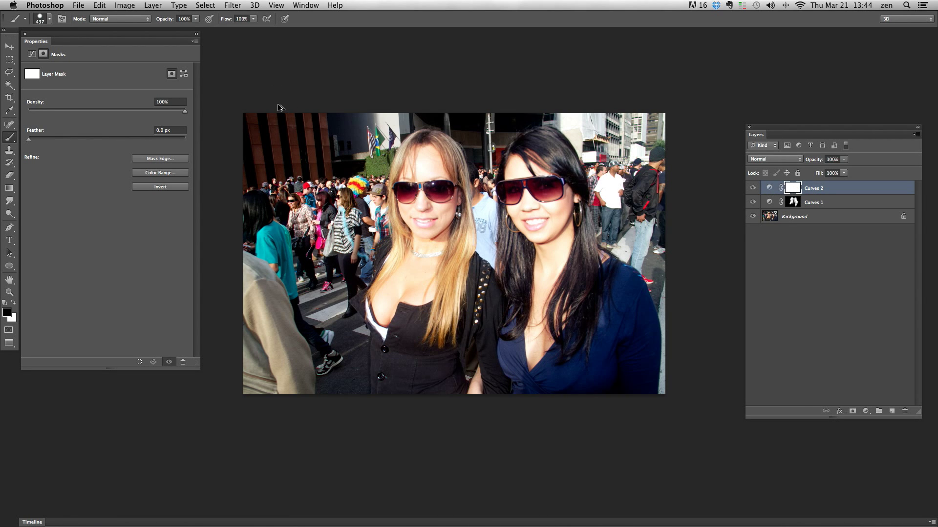
- Add an empty layer above Curves 2, try a black brush stroke on it, and undo the stroke
key("super+shift+alt+n")
mouse_move(323, 147)
left_mouse_down()
mouse_move(305, 196)
mouse_move(418, 149)
left_mouse_up()
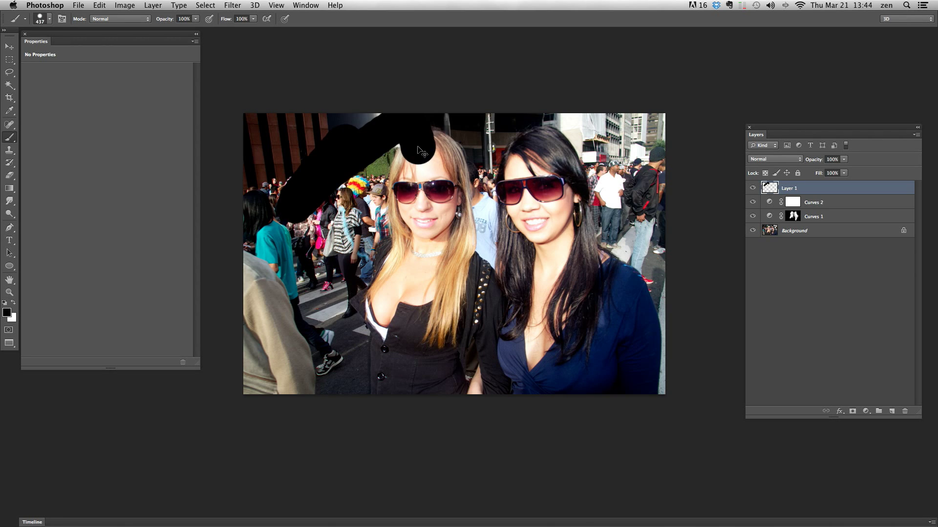
key("super+z")
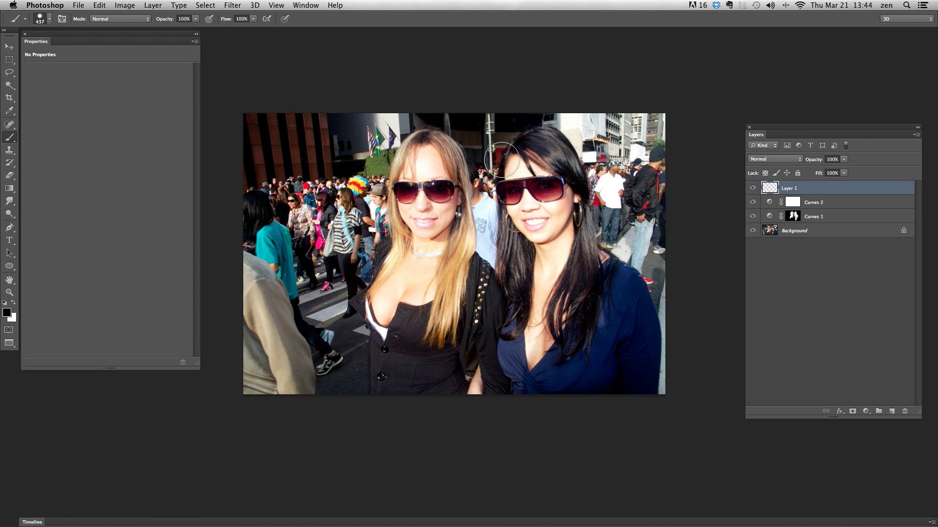
- Paint a black border along all four edges of the Curves 2 mask, displaying the mask alone while painting
left_click(796, 203)
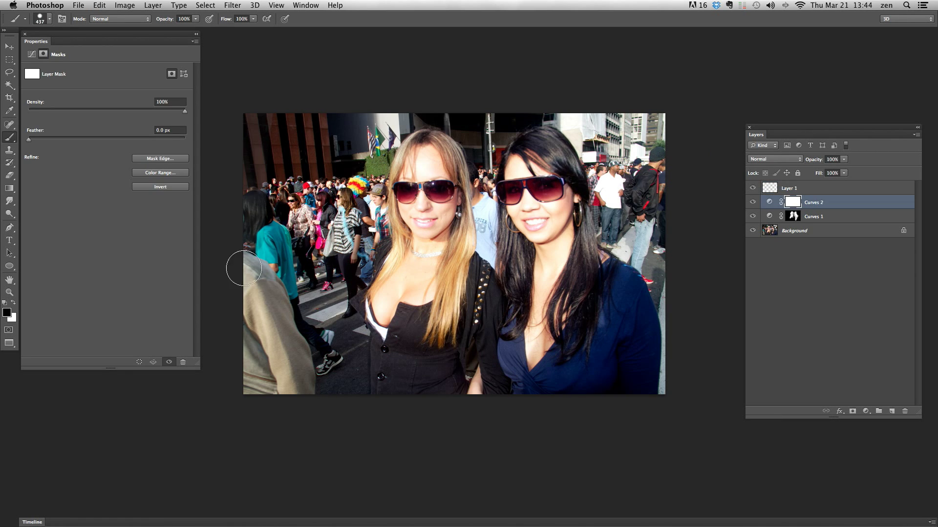
mouse_move(244, 268)
left_mouse_down()
mouse_move(249, 388)
mouse_move(658, 391)
left_mouse_up()
left_click(792, 204, "alt")
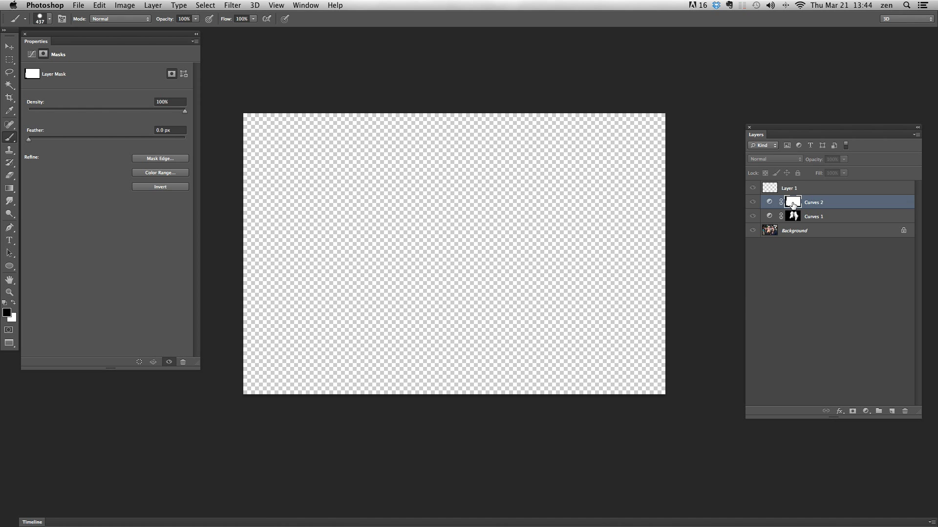
left_click(794, 204, "alt")
left_click(796, 204, "alt")
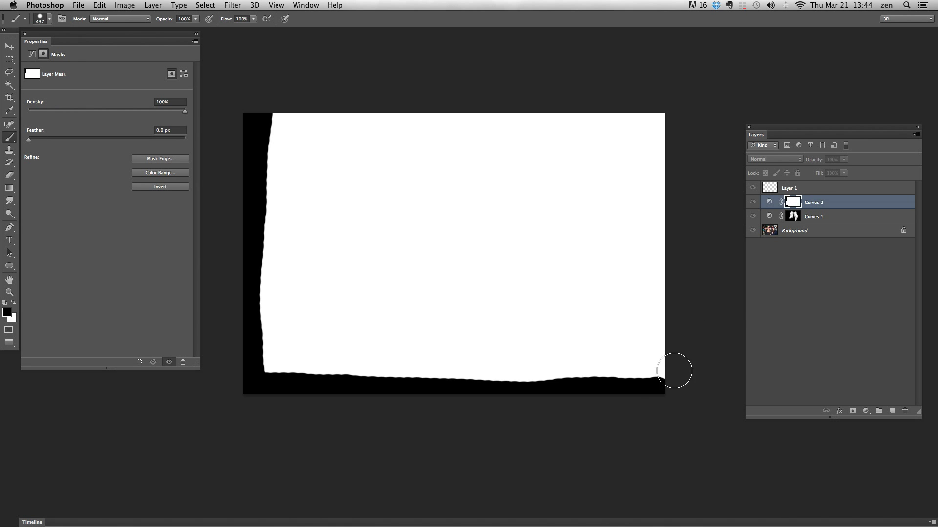
mouse_move(674, 370)
left_mouse_down()
mouse_move(660, 386)
mouse_move(659, 121)
mouse_move(668, 118)
mouse_move(364, 146)
mouse_move(295, 139)
left_mouse_up()
key("super+z")
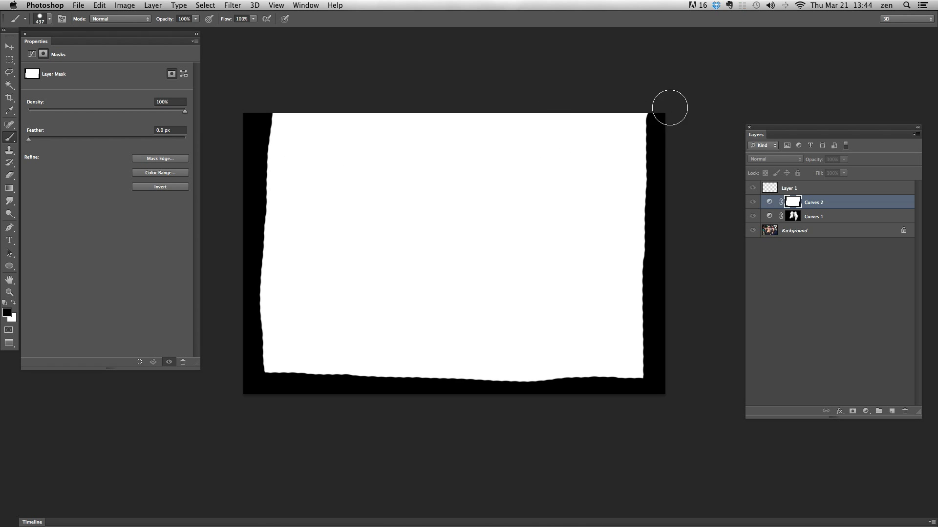
left_click_drag(667, 111, 266, 125)
- Thicken the black border on the Curves 2 mask at the corners and along both sides
mouse_move(256, 298)
left_mouse_down()
mouse_move(270, 373)
mouse_move(263, 362)
mouse_move(278, 337)
mouse_move(287, 362)
mouse_move(335, 377)
left_mouse_up()
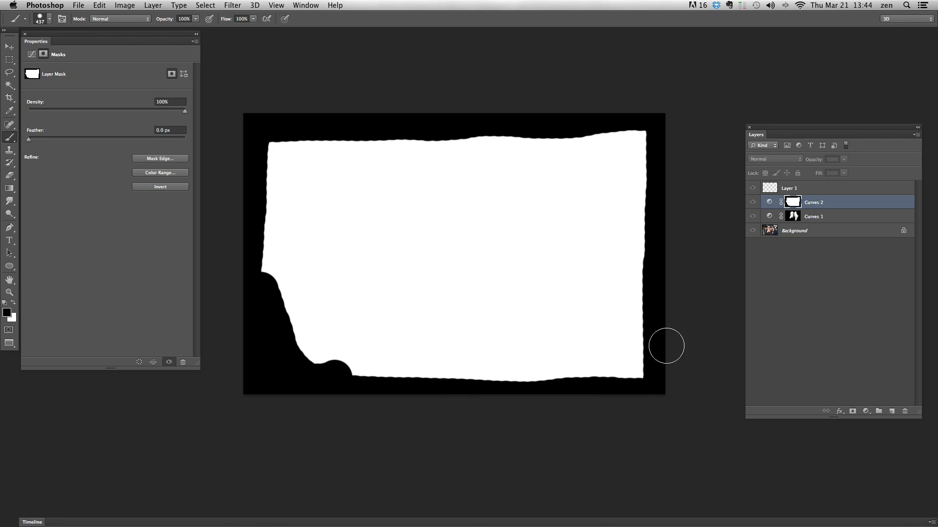
mouse_move(657, 354)
left_mouse_down()
mouse_move(620, 391)
mouse_move(628, 315)
left_mouse_up()
left_click_drag(640, 108, 637, 155)
left_click_drag(646, 316, 649, 175)
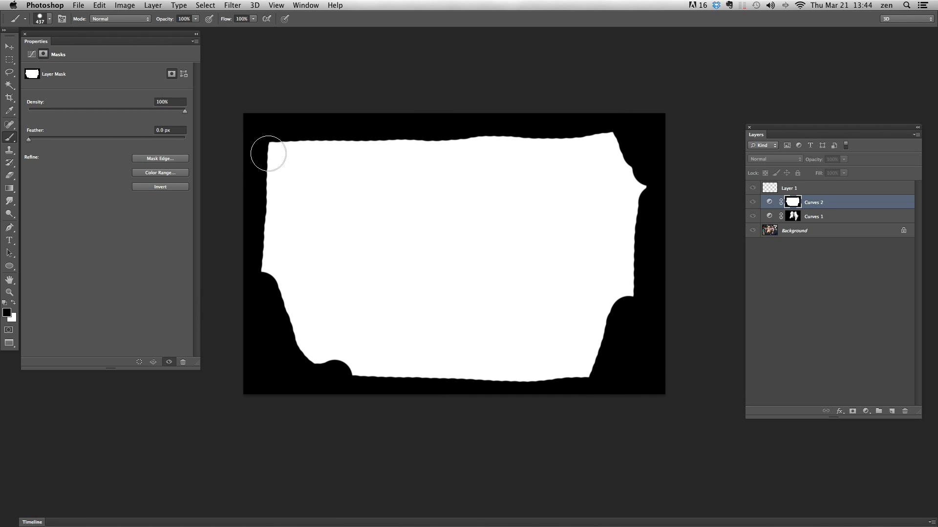
mouse_move(268, 151)
left_mouse_down()
mouse_move(278, 145)
mouse_move(266, 244)
left_mouse_up()
mouse_move(622, 119)
left_mouse_down()
mouse_move(600, 135)
mouse_move(638, 180)
left_mouse_up()
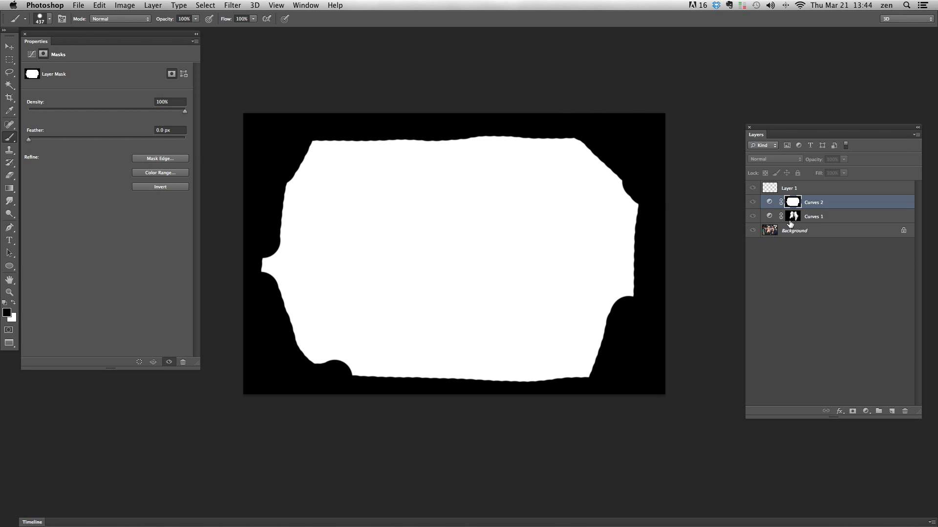
- Compare the photo with the Curves 2 mask alone, and with the mask disabled and enabled
left_click(793, 203, "alt")
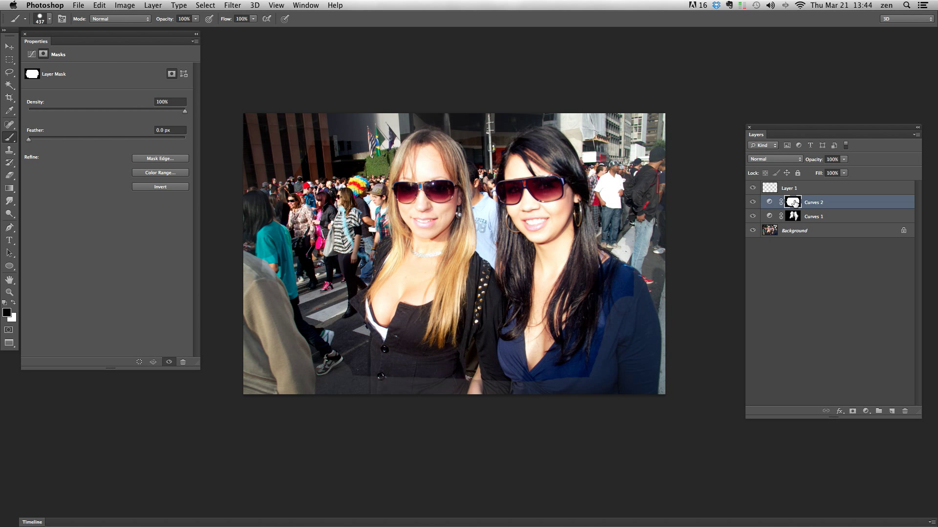
left_click(794, 203, "alt")
left_click(793, 203, "alt")
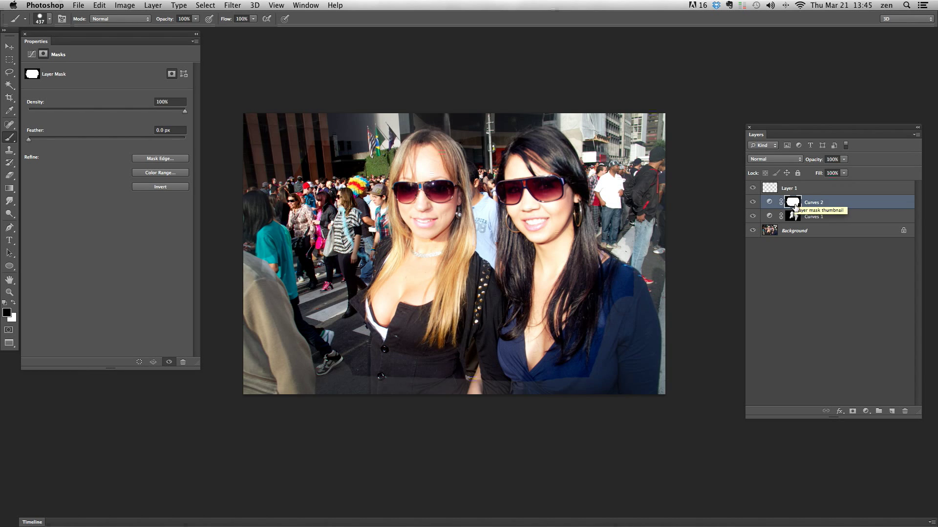
left_click(794, 206, "shift")
left_click(794, 203, "shift")
left_click(793, 203, "shift")
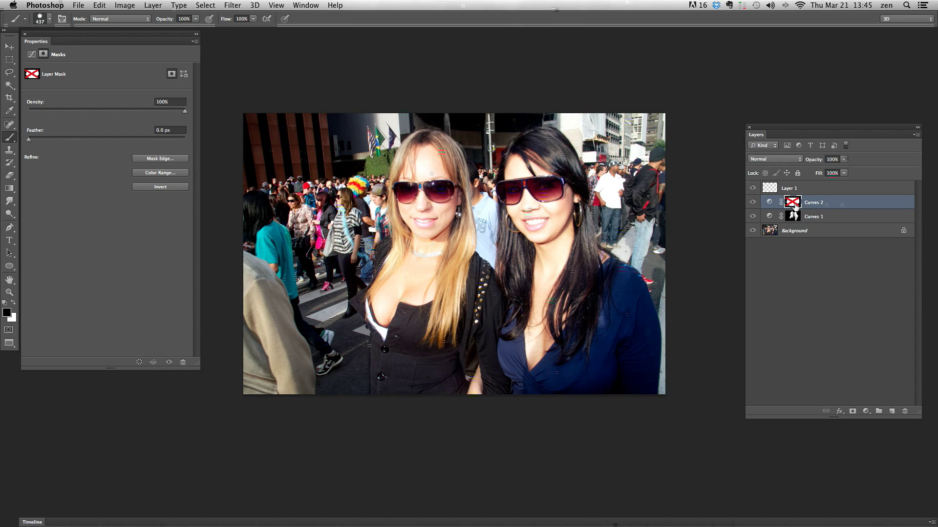
left_click(793, 203, "shift")
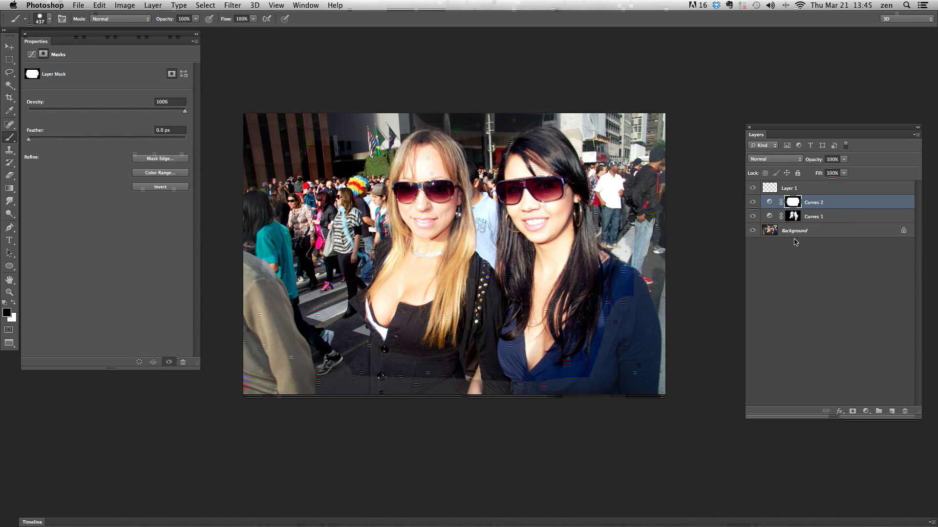
- Invert the Curves 2 mask so the adjustment affects only the photo's edges, and check the mask alone
key("super+i")
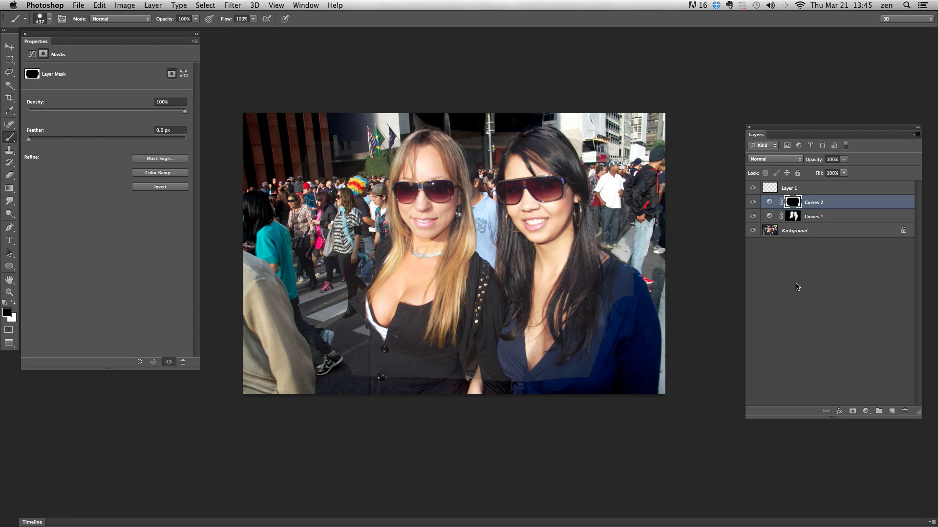
left_click(792, 202, "alt")
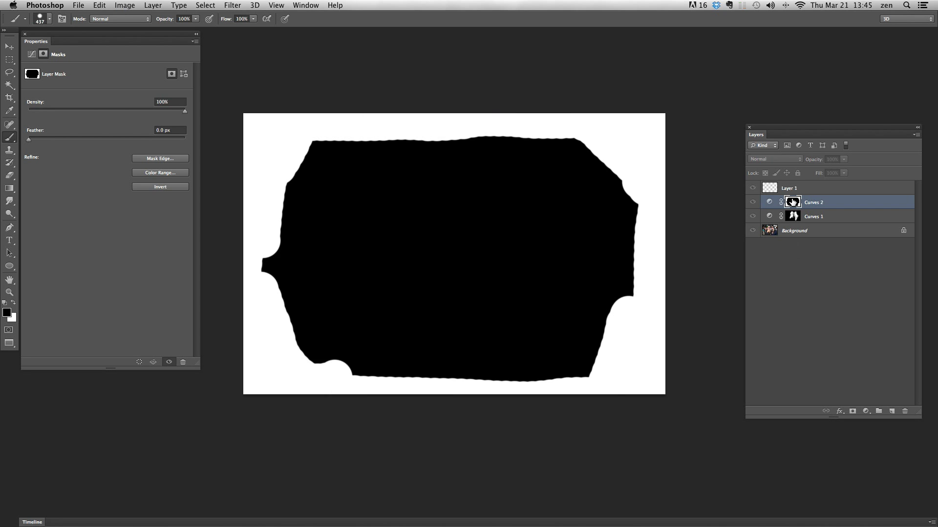
left_click(793, 202, "alt")
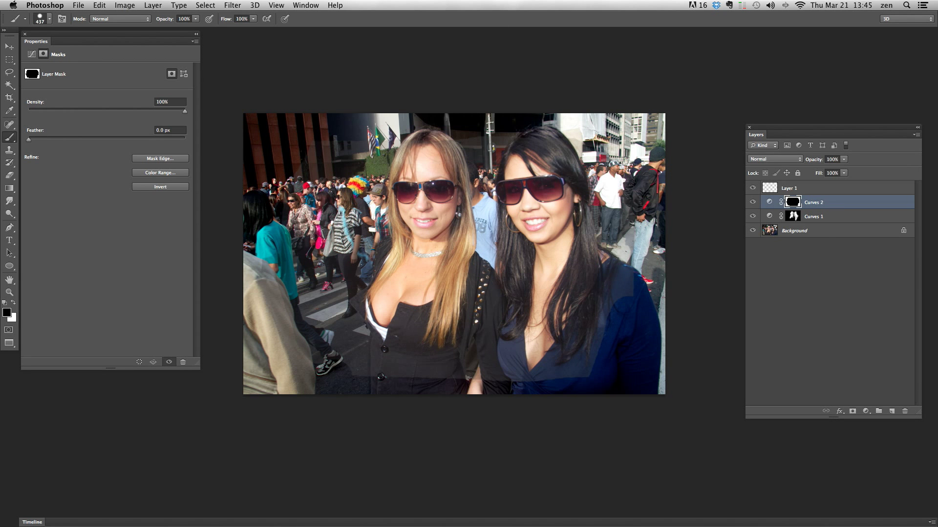
- Apply a Gaussian Blur with a 153.0-pixel radius to the Curves 2 mask and return to the Brush tool
left_click(233, 5)
mouse_move(255, 121)
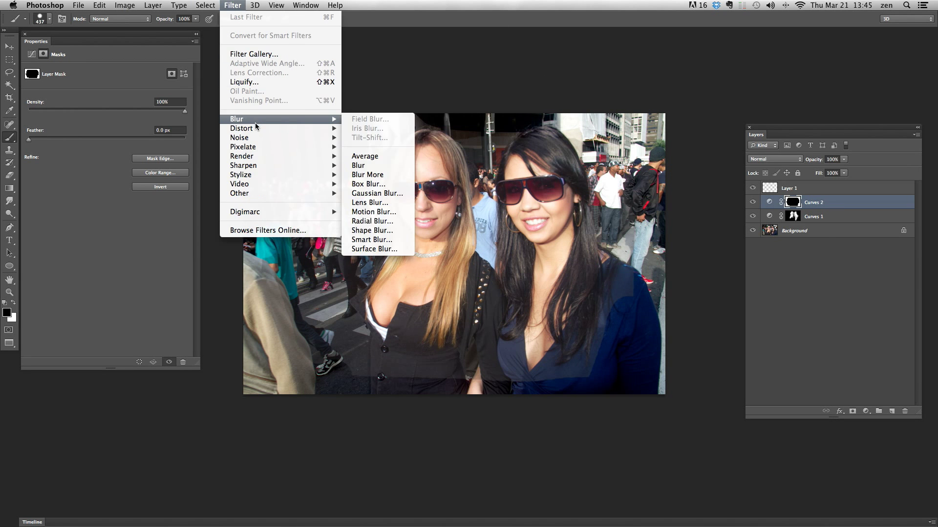
left_click(409, 193)
left_click_drag(456, 272, 463, 275)
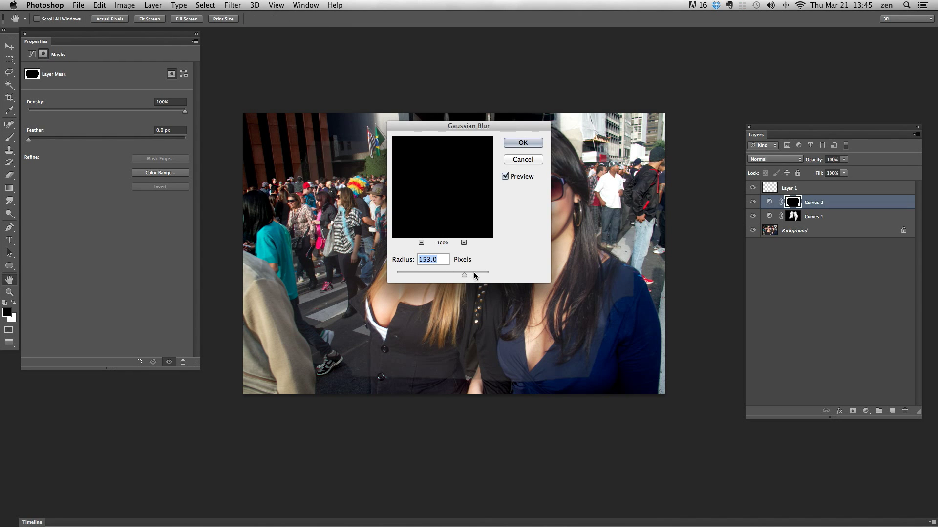
left_click(522, 143)
key("b")
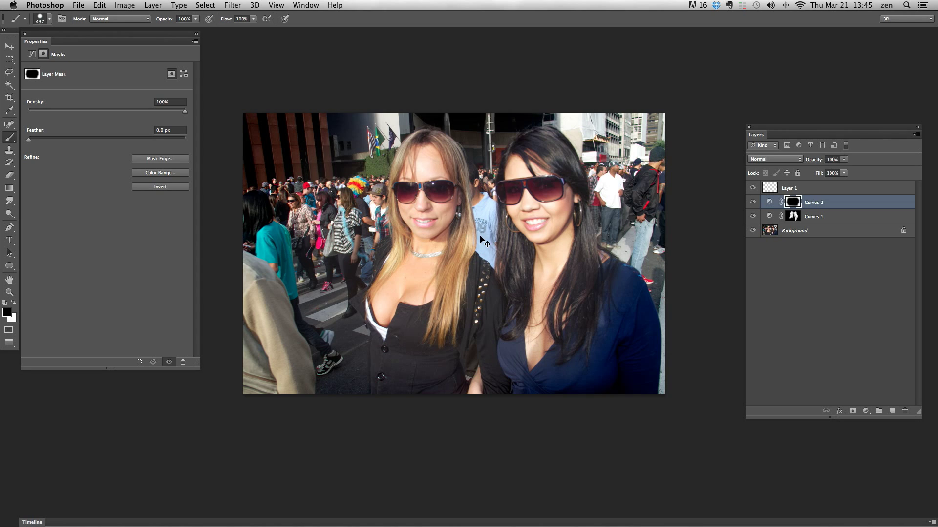
- Repeat the same Gaussian Blur three more times on the Curves 2 mask
key("super+f")
key("super+f")
key("super+f")
- Inspect the blurred Curves 2 mask and its curve settings, and compare the photo with Curves 2 hidden and shown
left_click(796, 205, "alt")
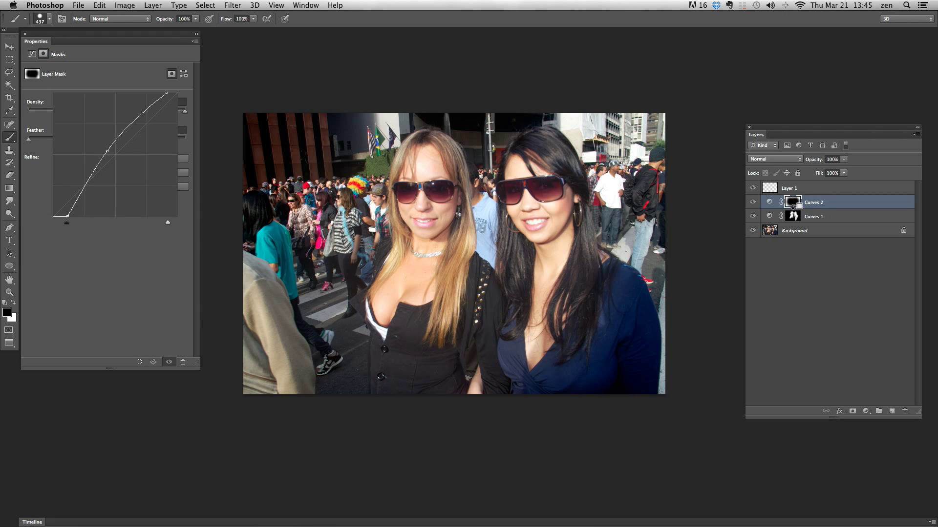
left_click(794, 204, "alt")
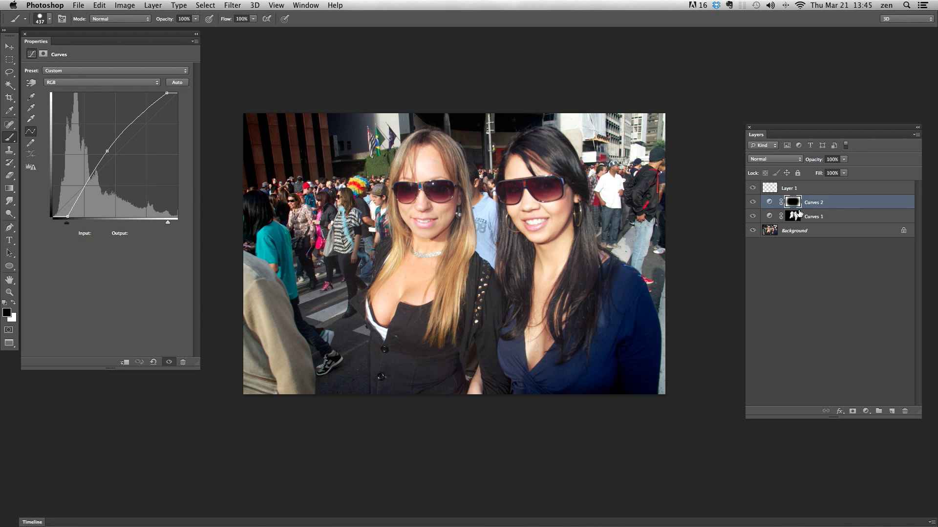
left_click(797, 205)
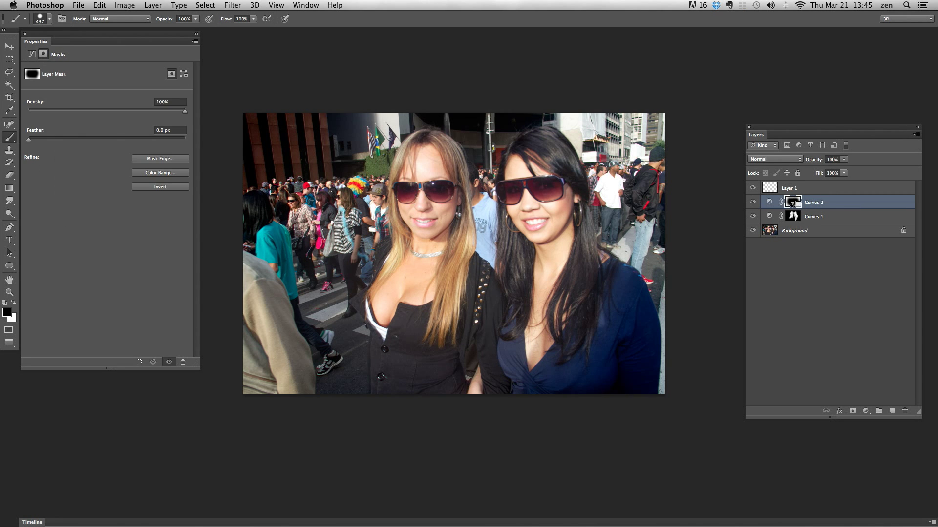
left_click(793, 207, "alt")
left_click(793, 207, "alt")
left_click(769, 207)
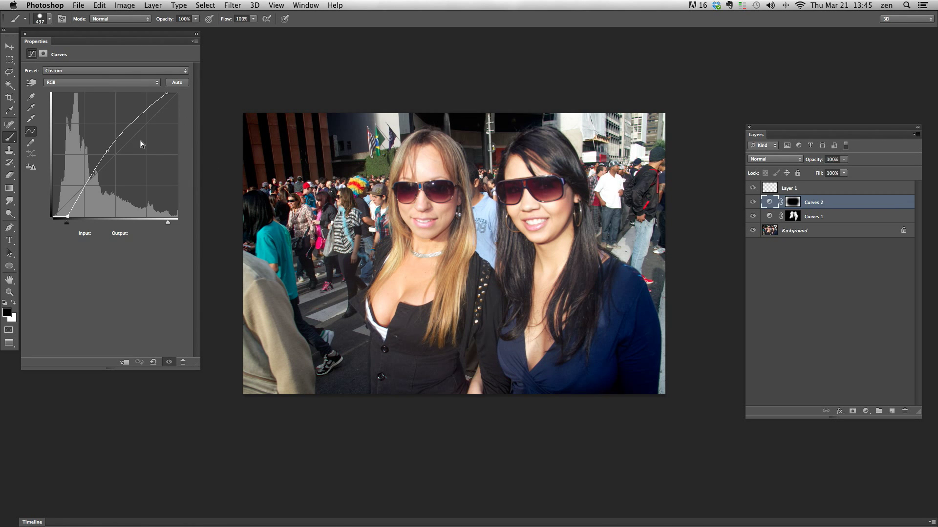
left_click(792, 207)
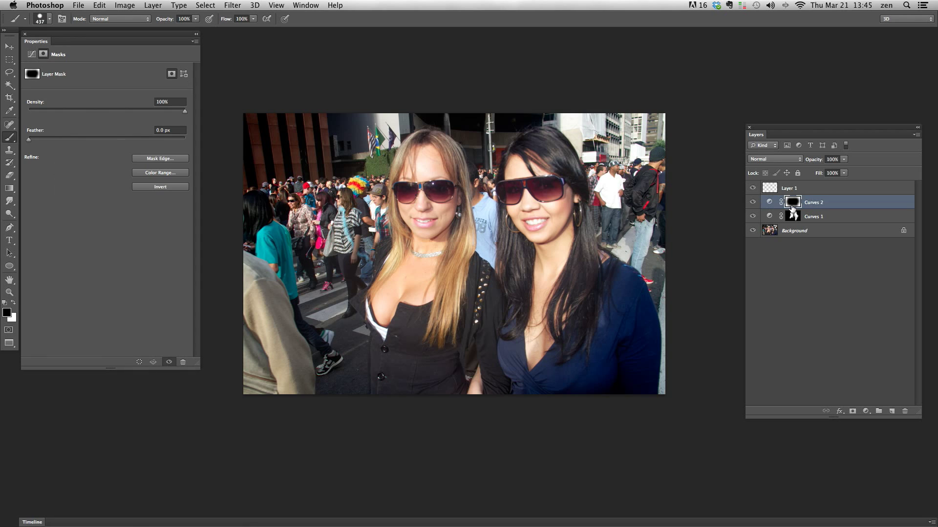
left_click(753, 203)
left_click(752, 202)
left_click(754, 204)
left_click(754, 204)
- Lighten the Curves 2 mask with a Curves adjustment, raising the black point's output to about 61, and return to the Brush tool
key("ctrl+m")
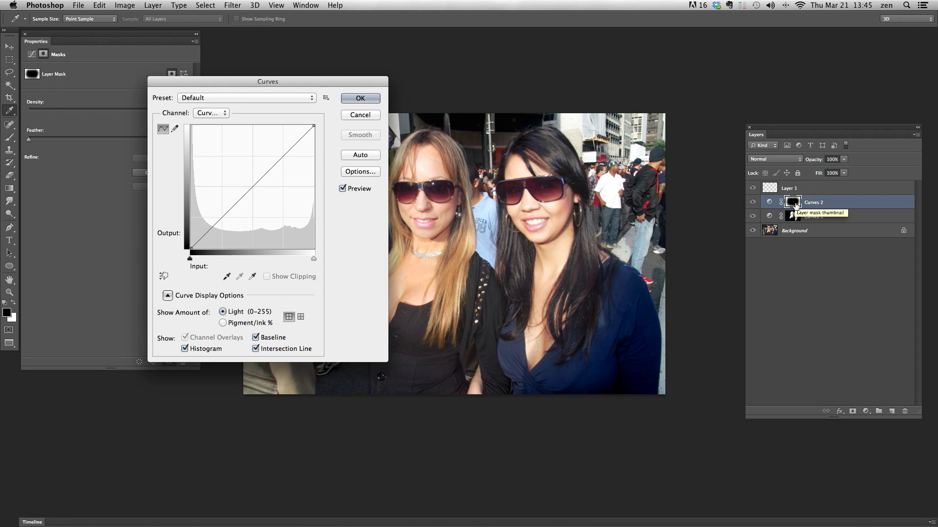
left_click(125, 6)
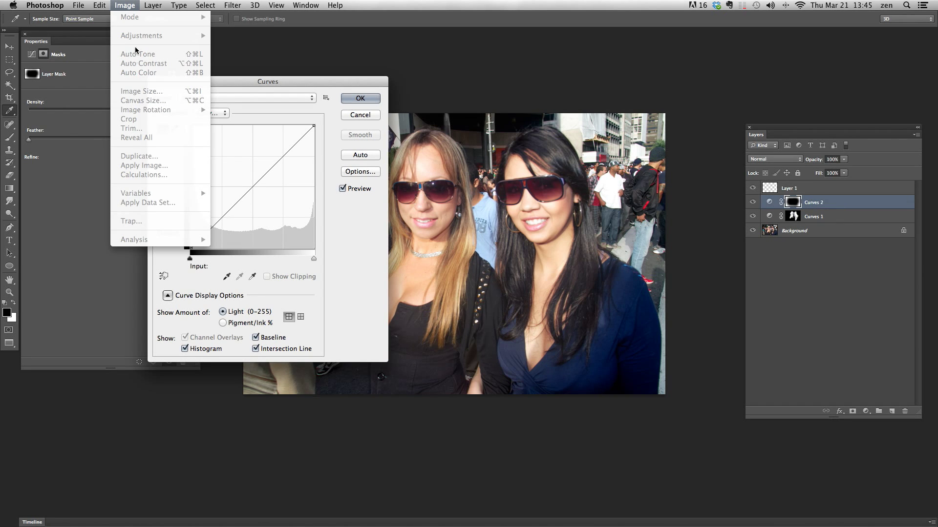
left_click(289, 81)
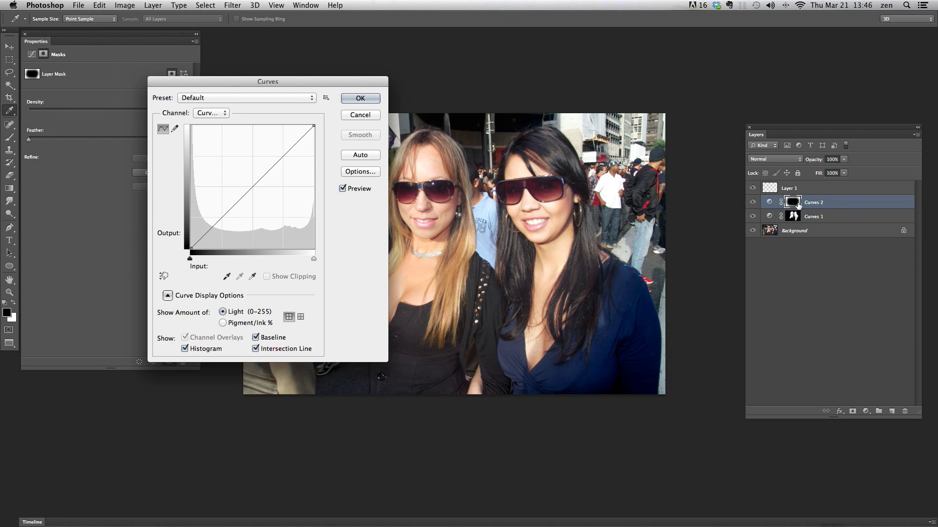
left_click_drag(343, 82, 883, 236)
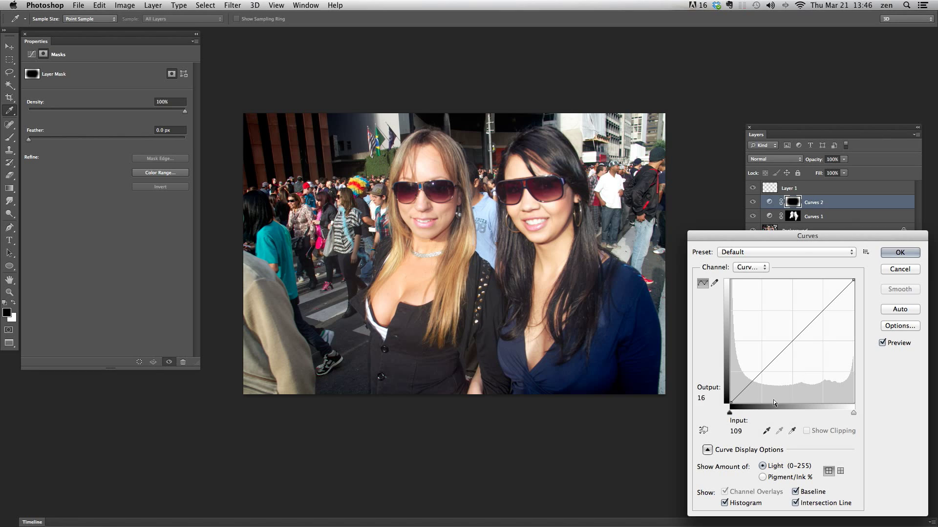
left_click_drag(731, 403, 732, 367)
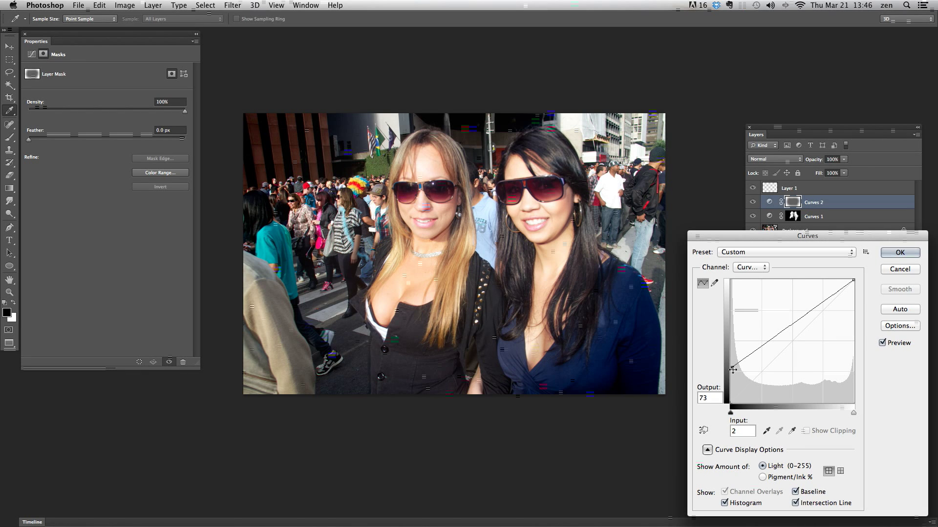
left_click_drag(731, 367, 726, 386)
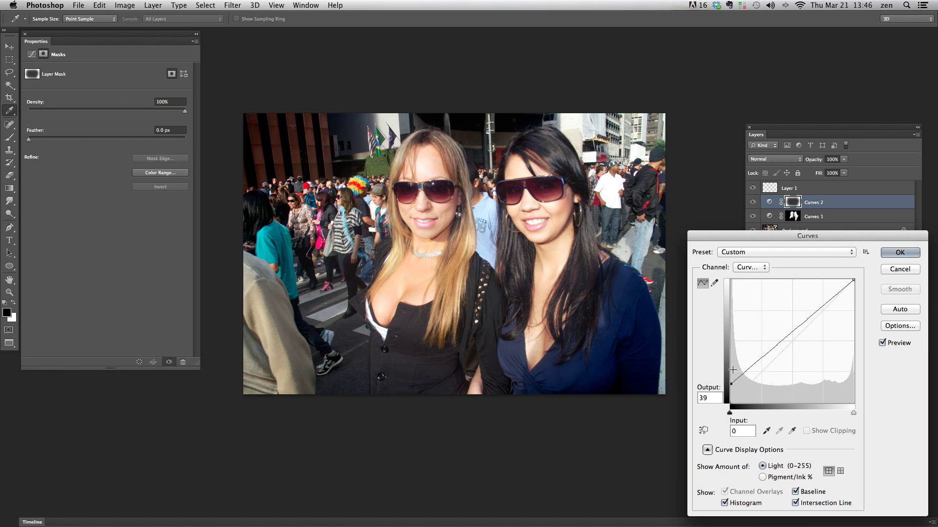
left_click_drag(731, 385, 707, 345)
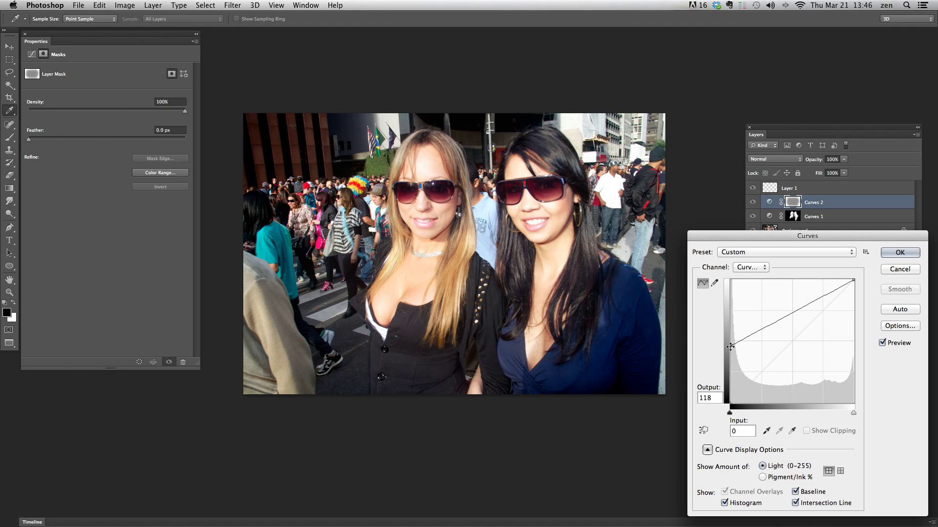
left_click_drag(729, 336, 722, 369)
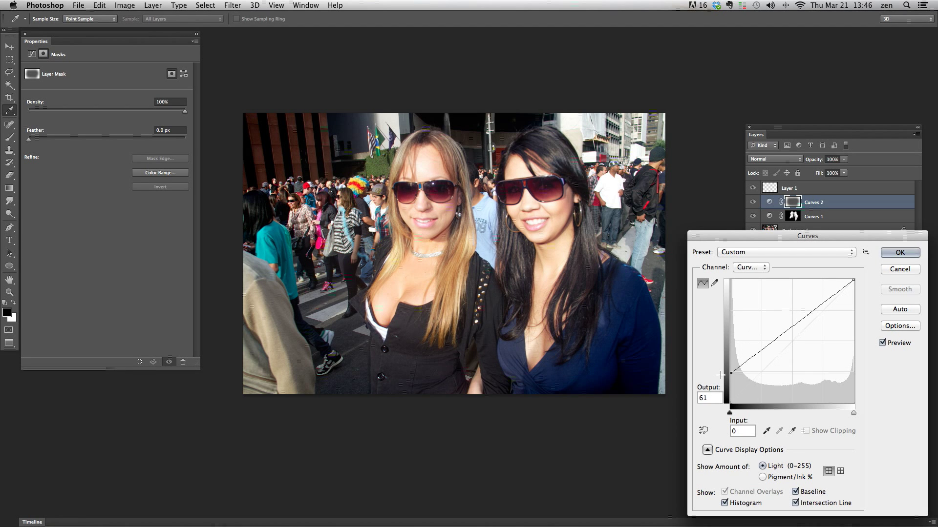
left_click(897, 254)
key("b")
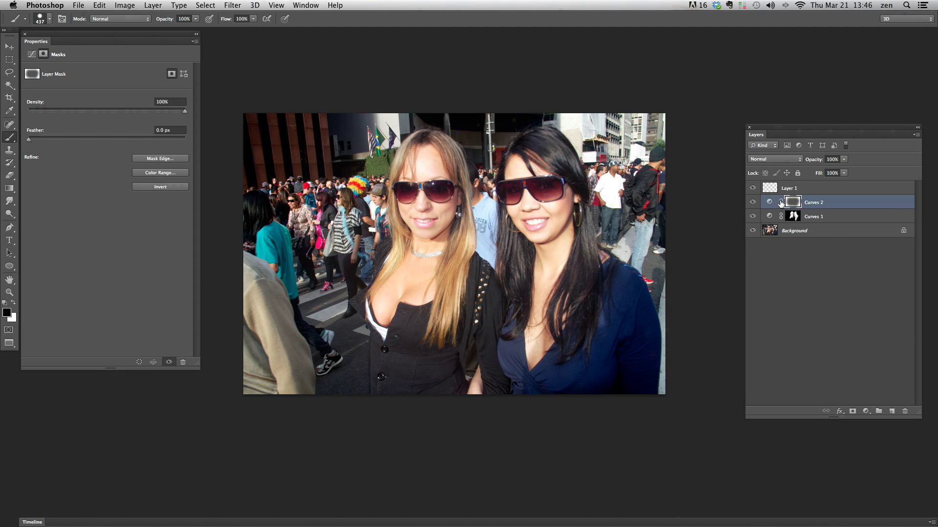
- Examine the lightened Curves 2 mask on its own, and compare the photo with Curves 2 hidden and shown
left_click(792, 203, "alt")
left_click(792, 203, "alt")
left_click(756, 205)
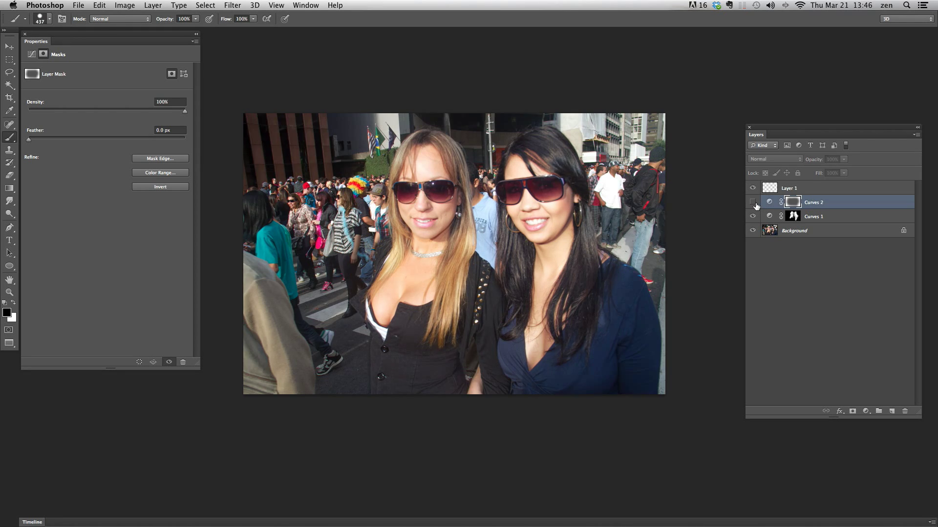
left_click(756, 205)
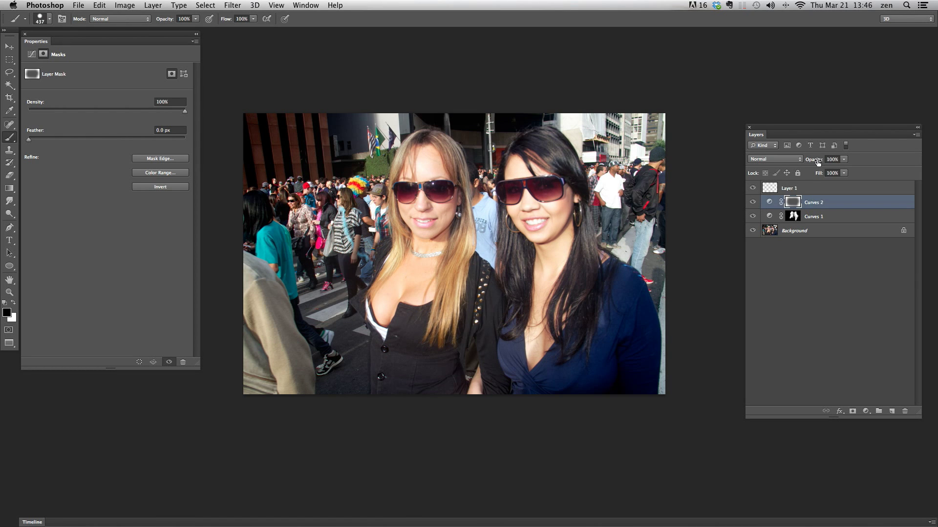
- Reduce the Curves 2 layer's opacity to 58%, comparing it hidden and shown along the way, and display its curve settings
left_click_drag(818, 162, 815, 163)
key("Return")
left_click(756, 205)
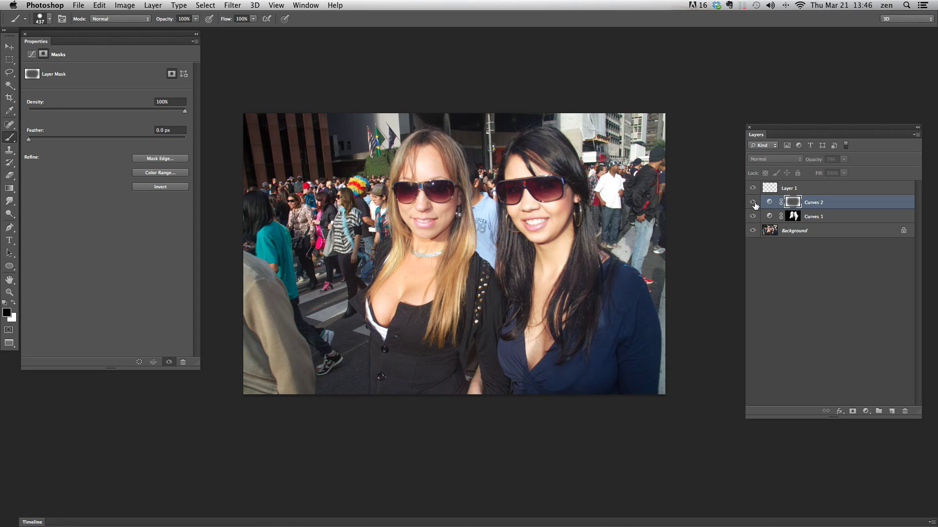
left_click(755, 206)
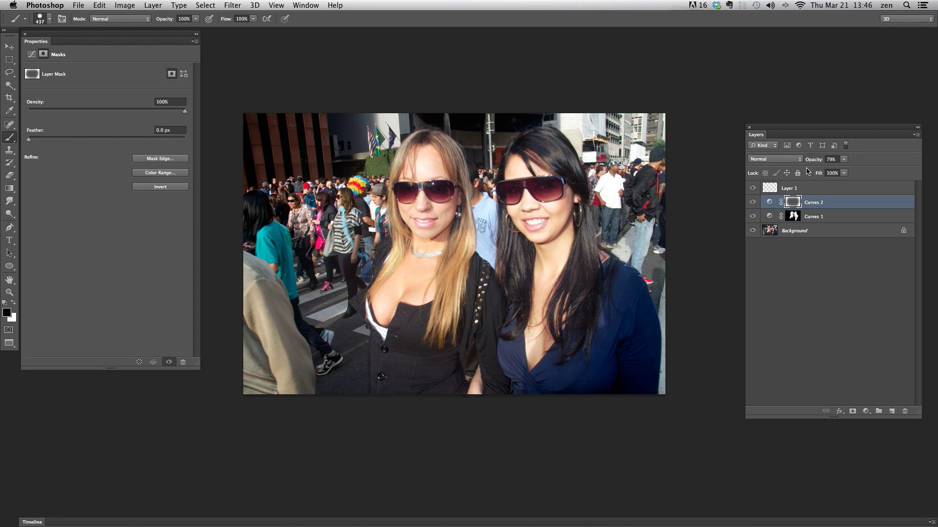
left_click_drag(815, 164, 811, 164)
left_click(769, 203)
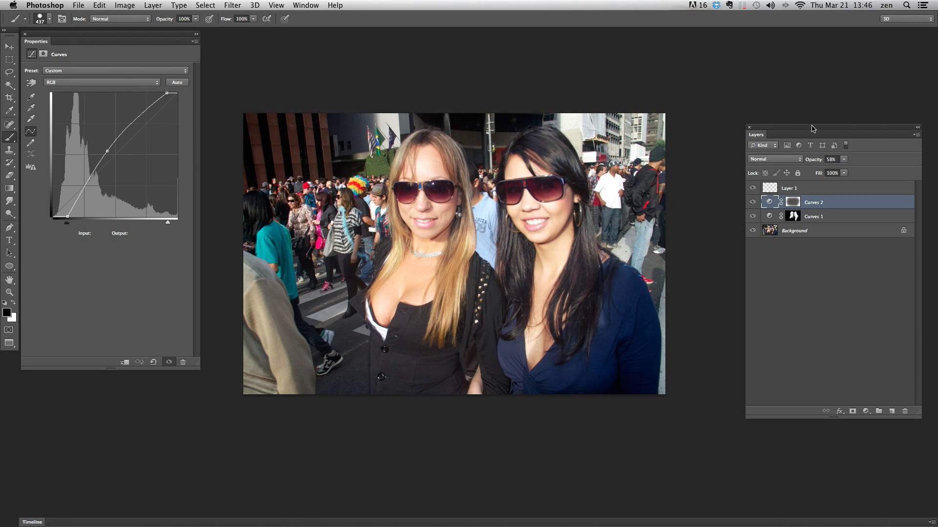
- Reposition the Layers panel and add a new Curves adjustment layer directly above Curves 2
left_click_drag(812, 128, 773, 92)
left_click(761, 272)
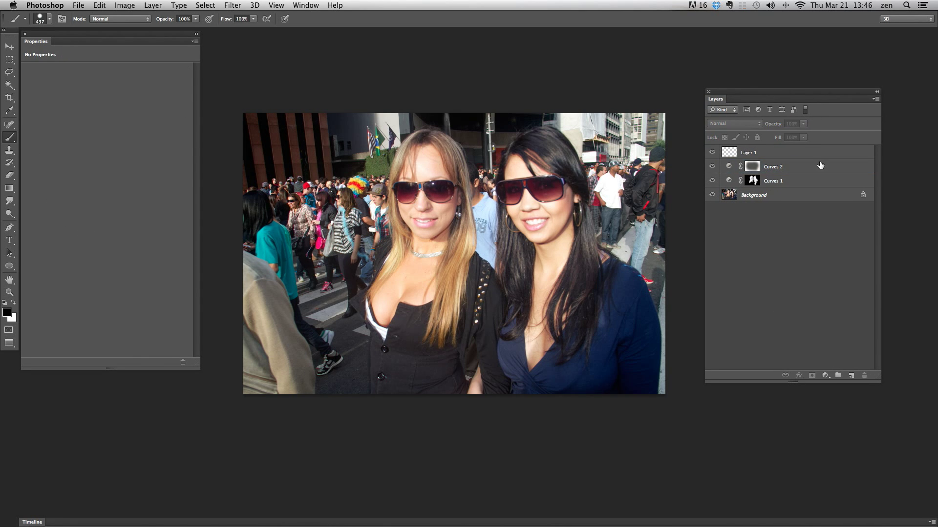
left_click(821, 166)
left_click(825, 375)
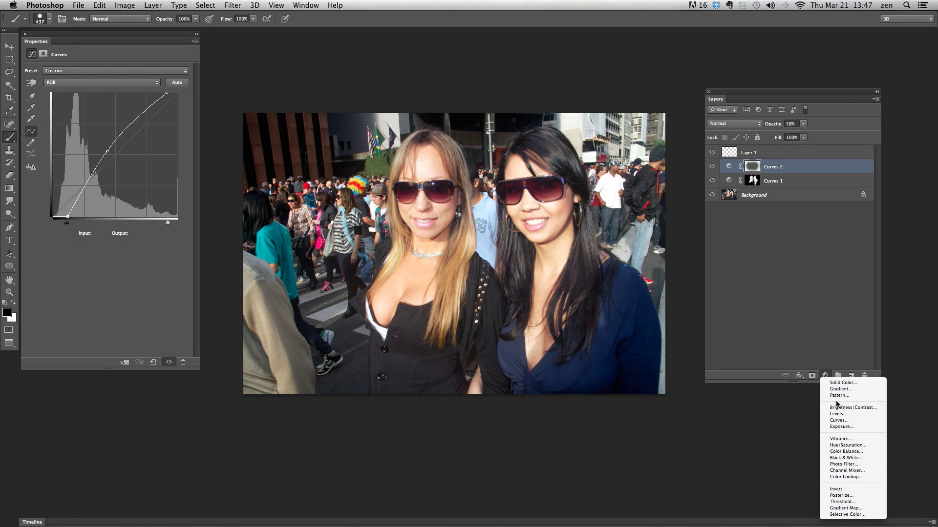
left_click(854, 421)
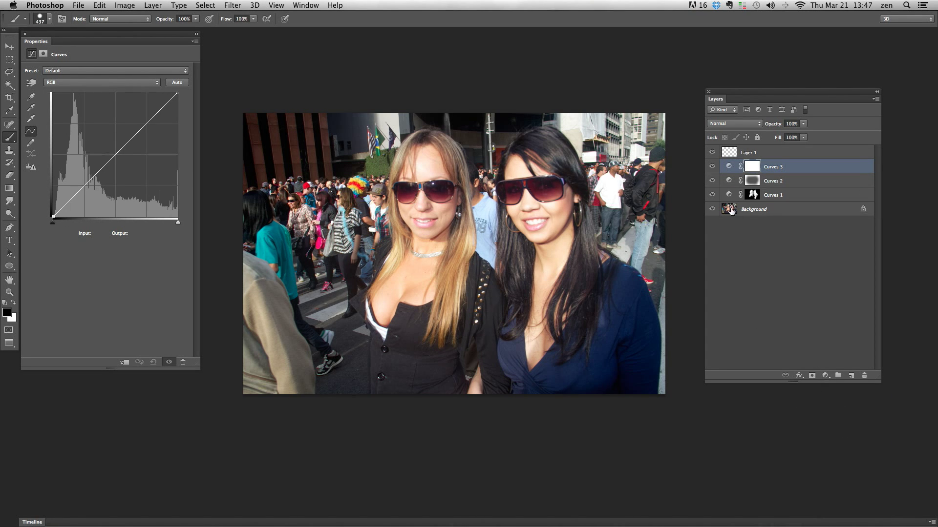
- Set the Curves 3 layer to the Overlay blend mode and lower its opacity to 40%
left_click(735, 123)
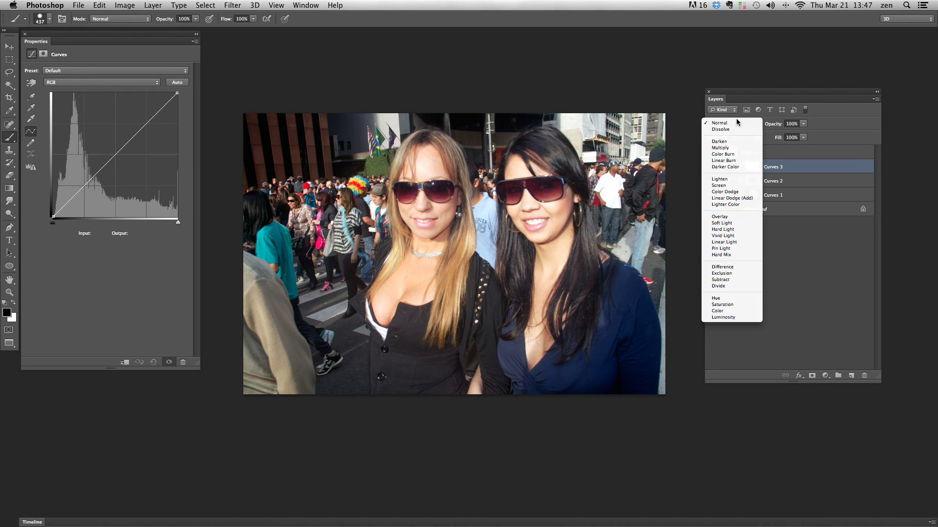
left_click(744, 217)
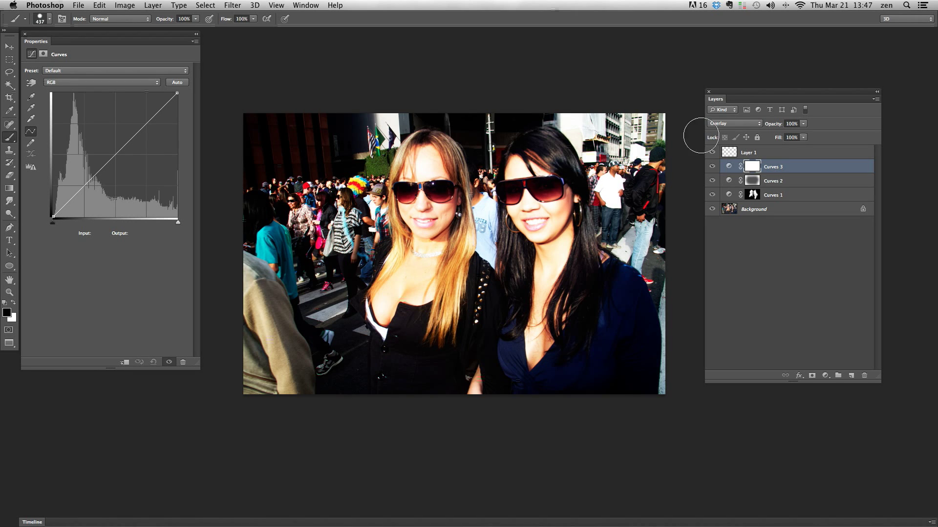
left_click_drag(779, 128, 749, 127)
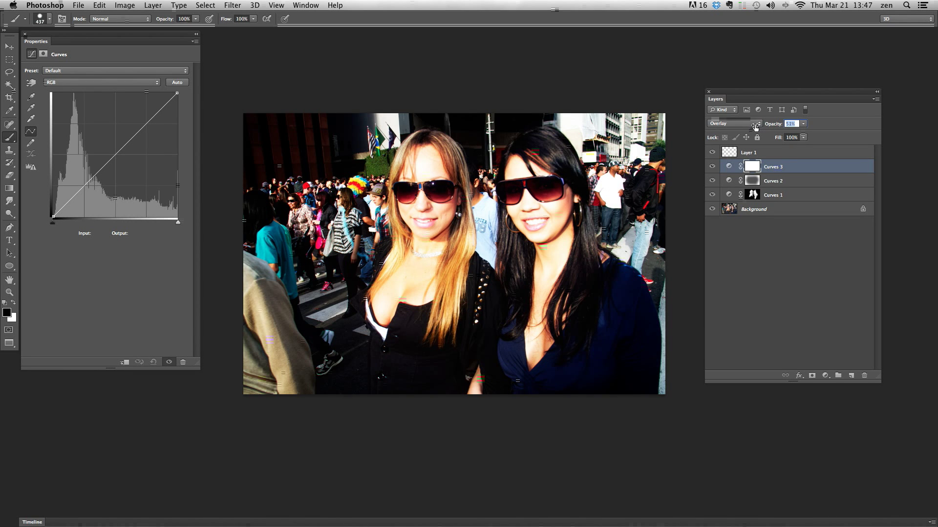
- Compare the photo repeatedly with the Curves 3 layer hidden and shown to judge the Overlay contrast effect
left_click(711, 166)
left_click(711, 166)
left_click(712, 166)
left_click(712, 166)
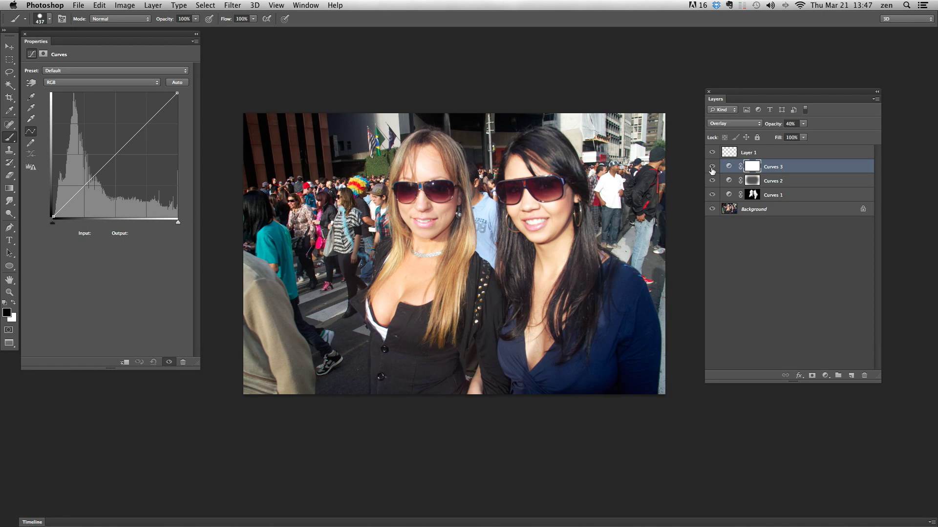
left_click(711, 167)
left_click(712, 167)
left_click(712, 166)
left_click(711, 167)
left_click(712, 167)
left_click(712, 167)
left_click(711, 166)
left_click(712, 166)
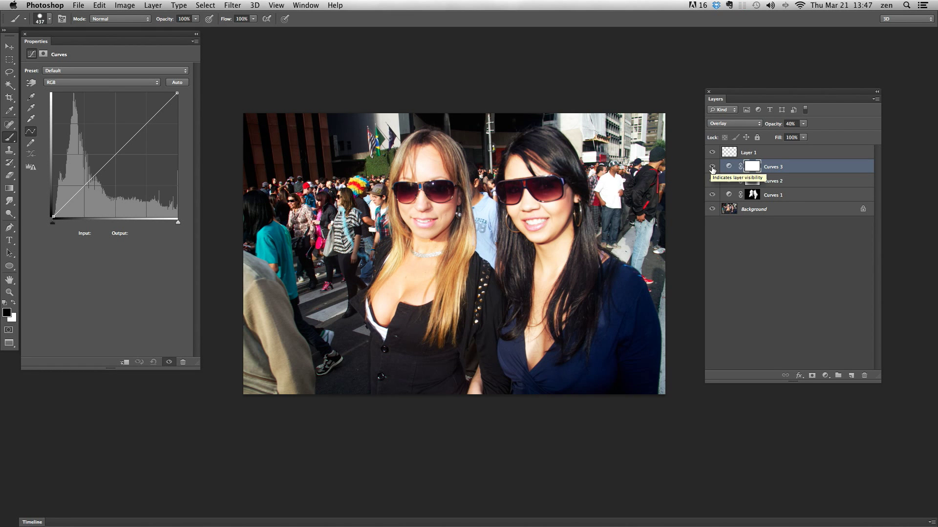
- Raise the Blue channel curve of Curves 3 to output 193 at input 74, and keep the Curves 3 layer selected
left_click(728, 167)
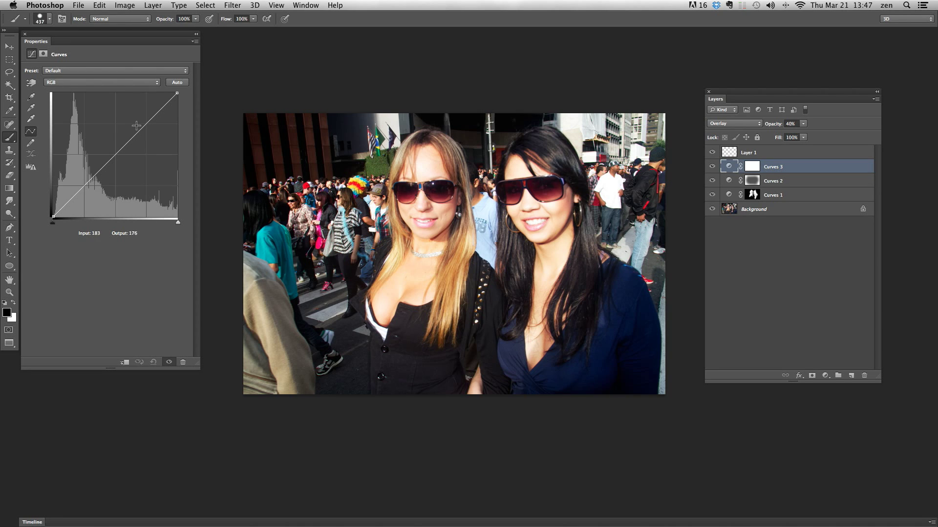
left_click(118, 82)
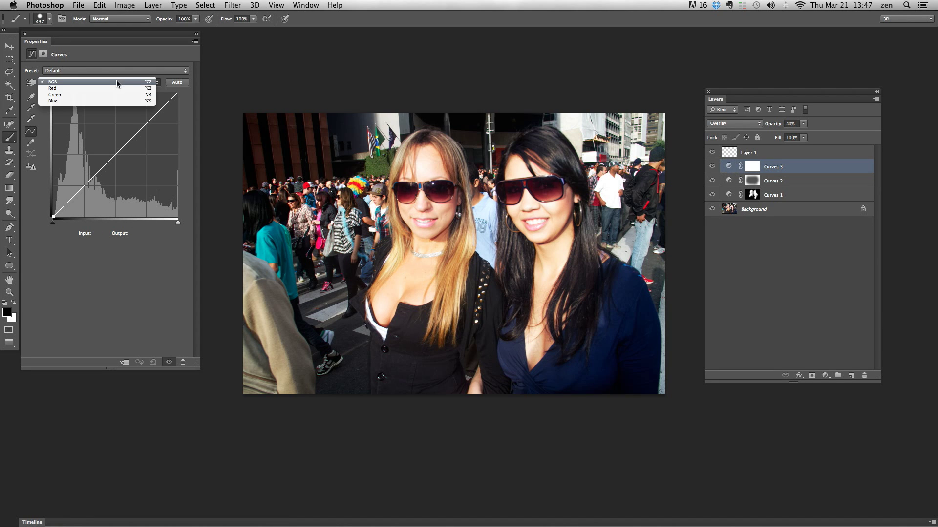
left_click(99, 101)
left_click_drag(113, 154, 89, 123)
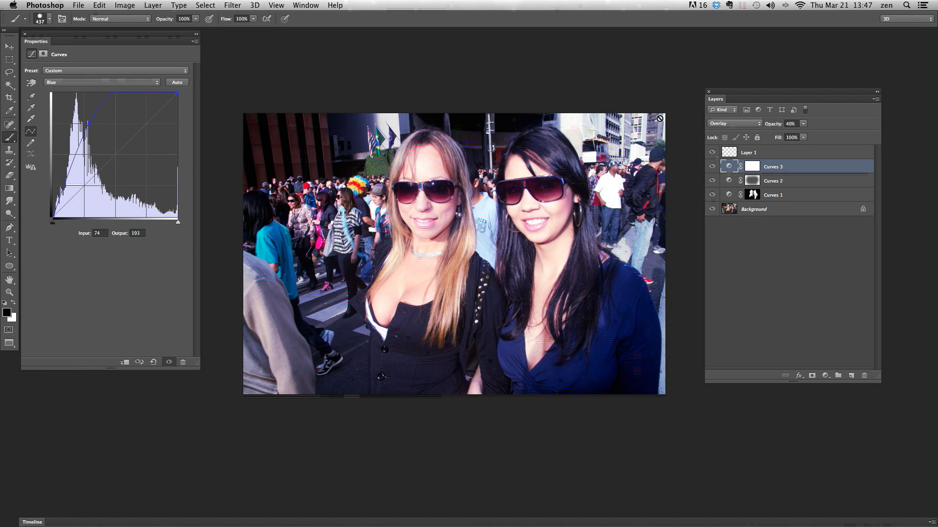
left_click(822, 156)
left_click(789, 167)
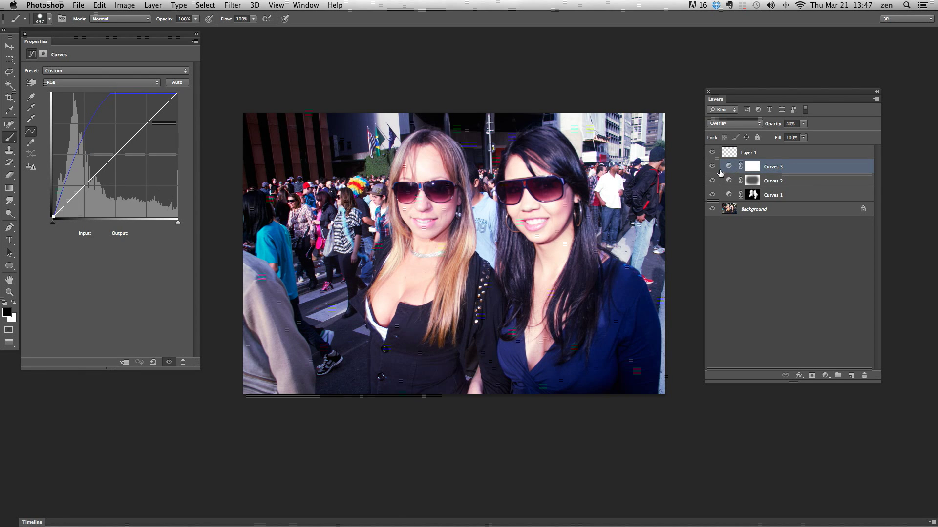
- Switch to the Move tool and close the Properties panel showing the Curves 3 settings
left_click(13, 49)
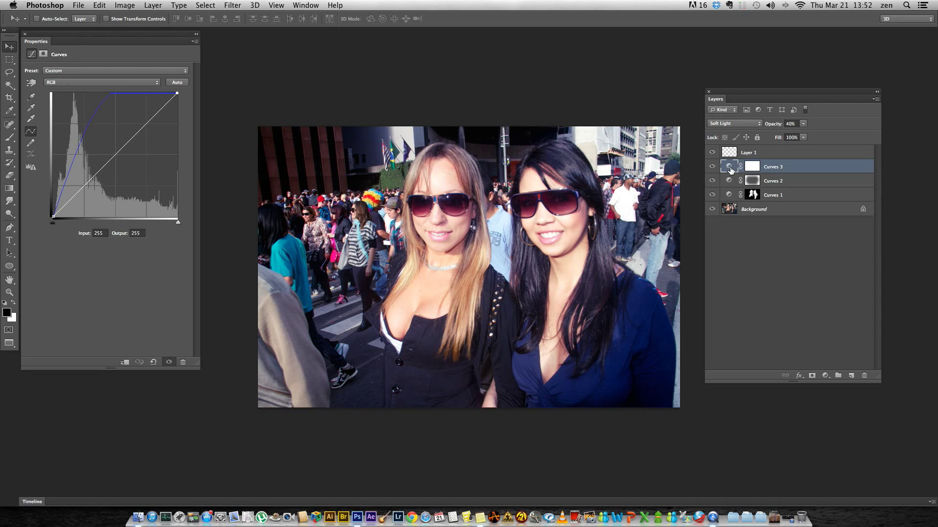
left_click(730, 168)
left_click(24, 35)
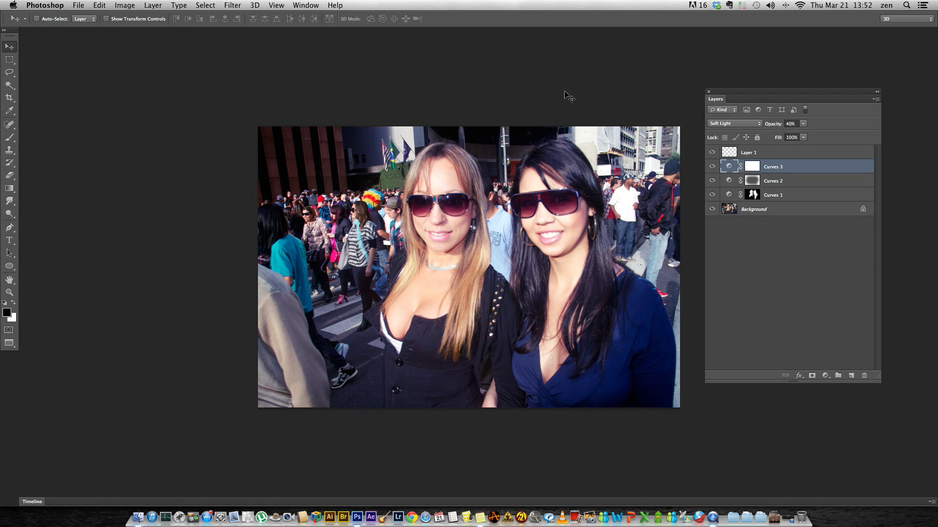
- Step the Curves 3 layer through the blend modes after Soft Light, including Hard Light, Vivid Light and Subtract, back to Normal
left_click(819, 286)
left_click(787, 167)
key("shift+plus")
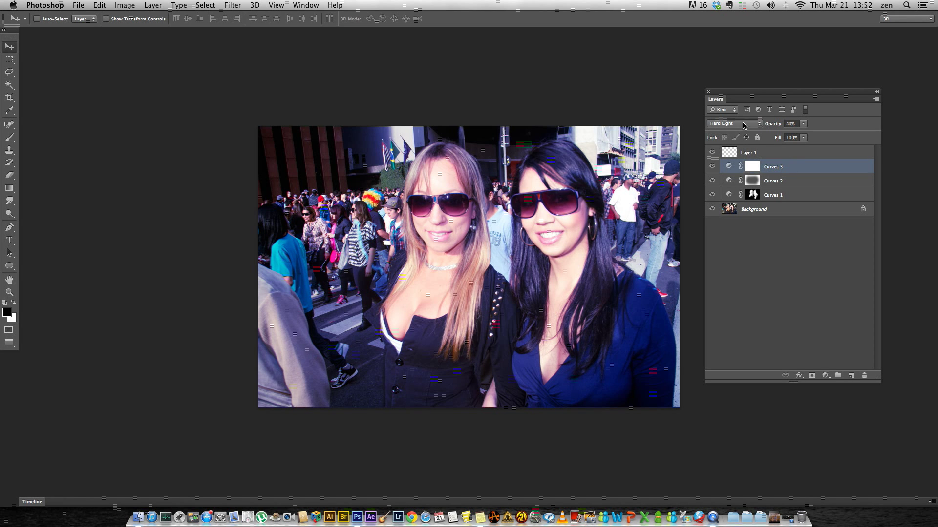
key("shift+plus")
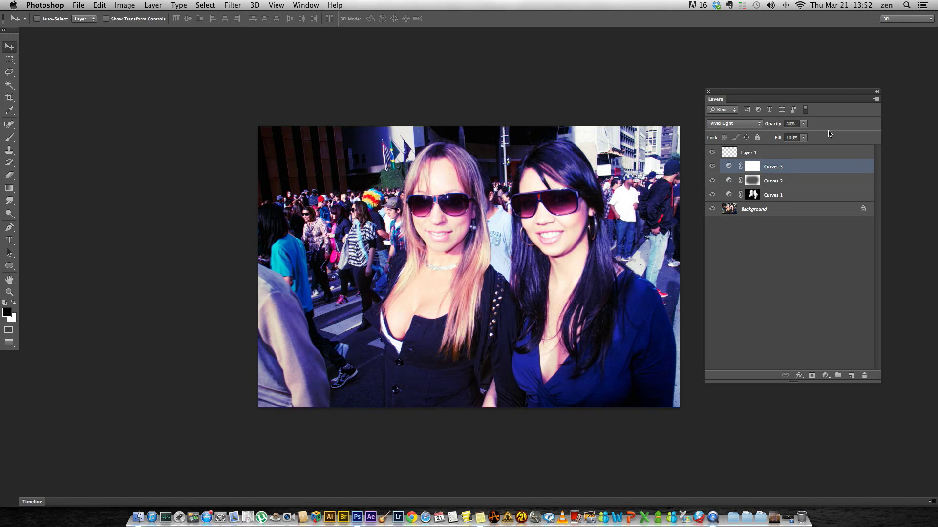
key("shift+plus")
key("shift+plus")
key("shift+plus")
key("shift+plus")
key("shift+plus")
key("shift+plus")
key("shift+plus")
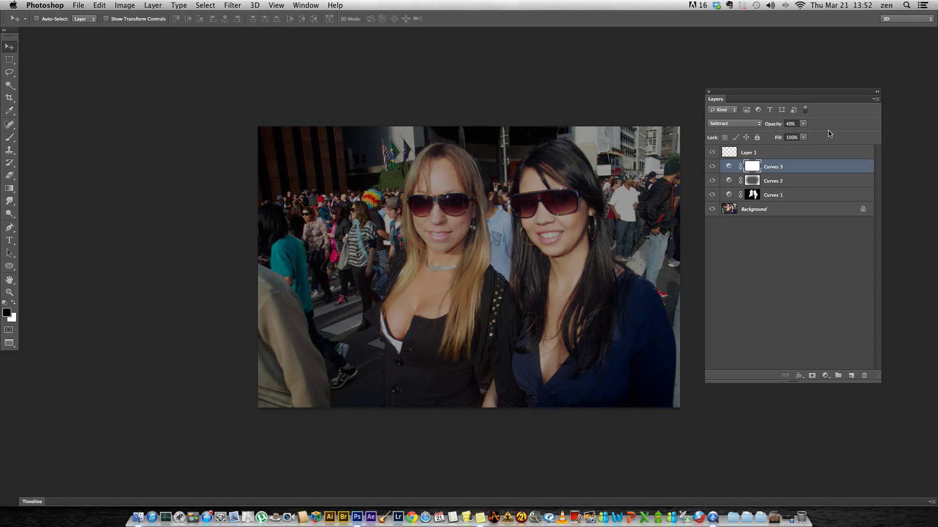
key("shift+plus")
key("shift+plus")
key("shift+plus")
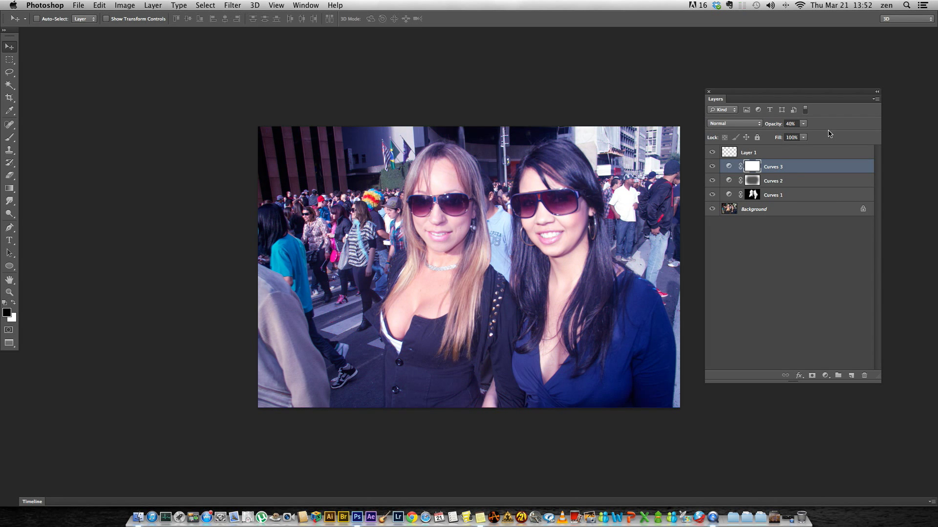
- Compare darkening and lightening blend modes on Curves 3, including Linear Burn, Multiply and Screen, and settle on Lighten
key("shift+plus")
key("shift+plus")
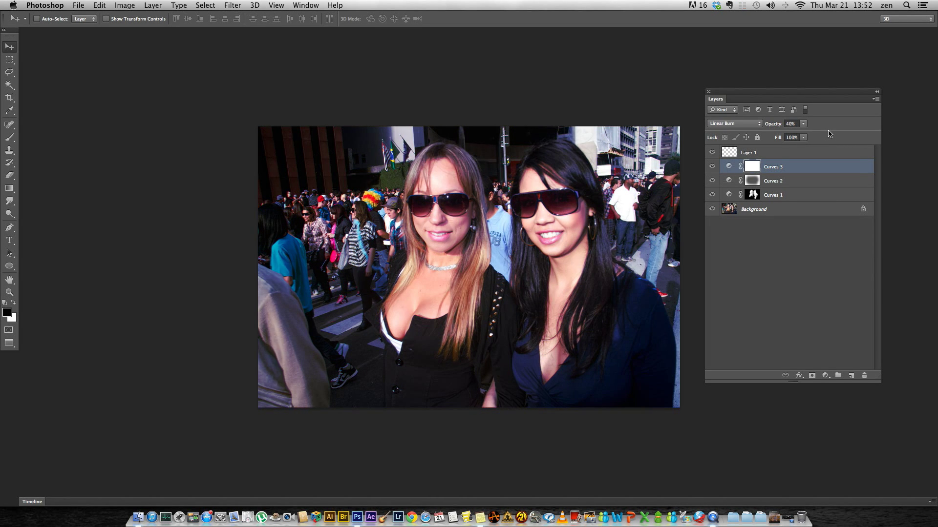
key("shift+plus")
key("shift+minus")
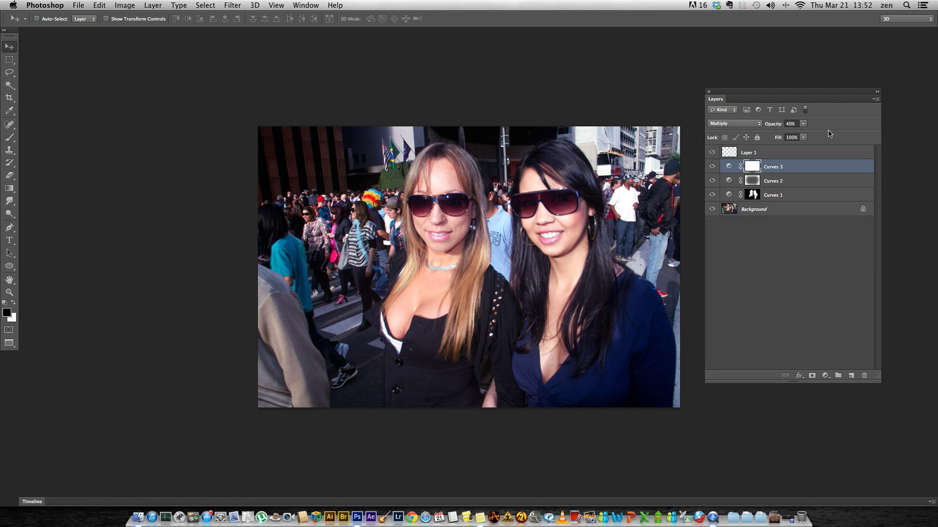
key("shift+plus")
key("shift+plus")
key("shift+plus")
key("shift+plus")
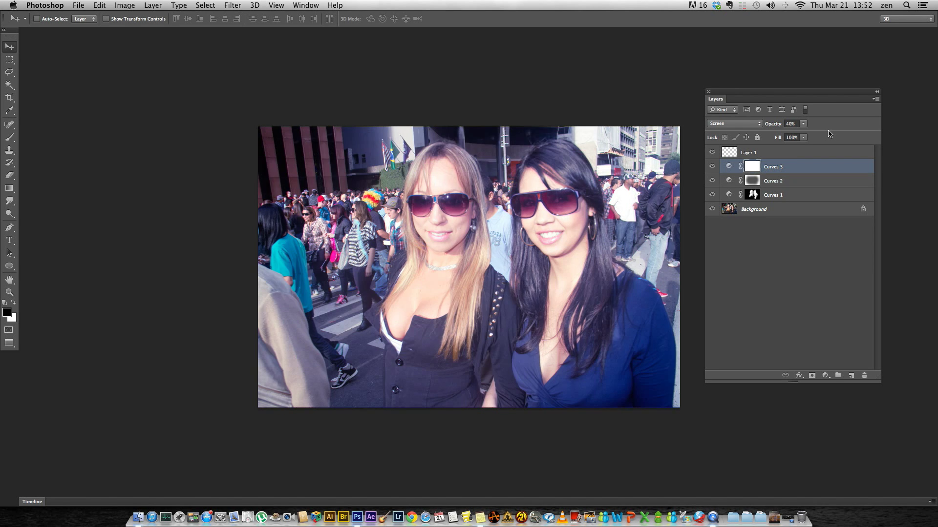
key("shift+minus")
key("shift+minus")
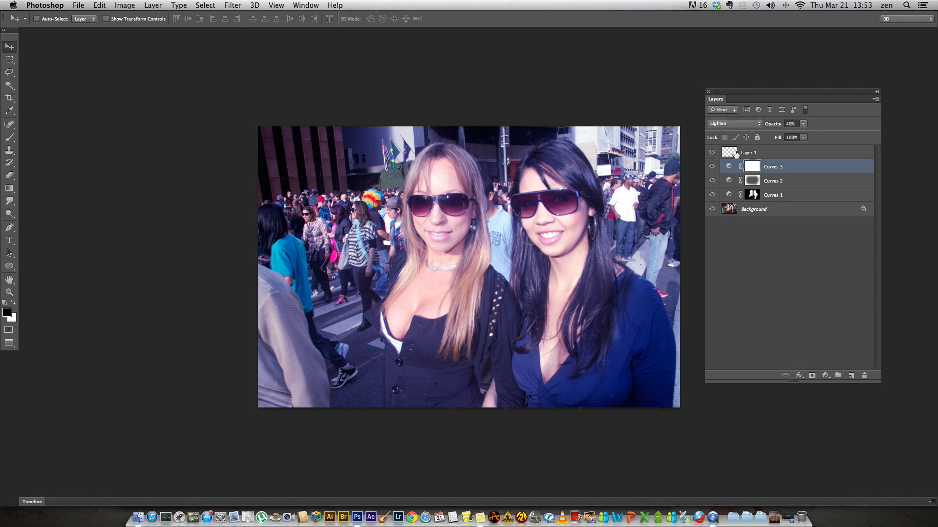
- Reopen the Curves 3 settings, test removing the Blue channel point, and add a Blue point at input 177, output 119
double_click(729, 166)
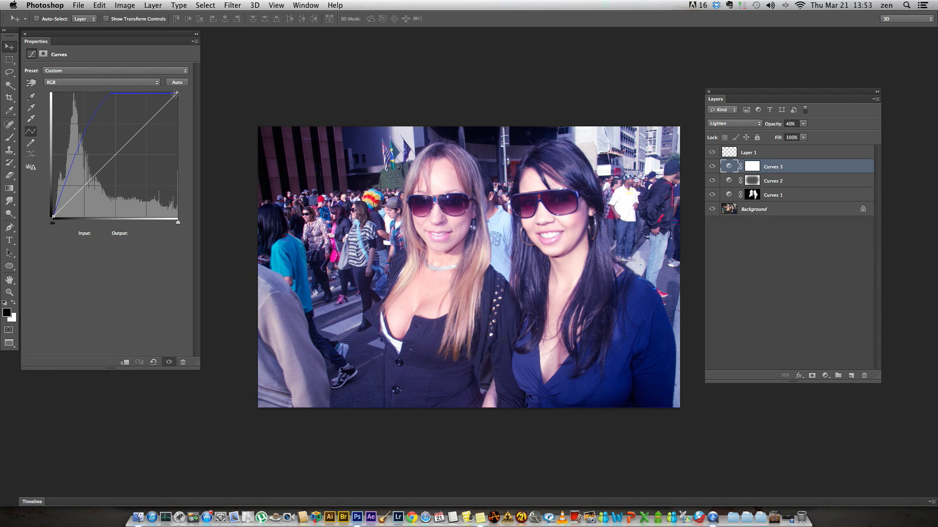
left_click(127, 83)
left_click(122, 104)
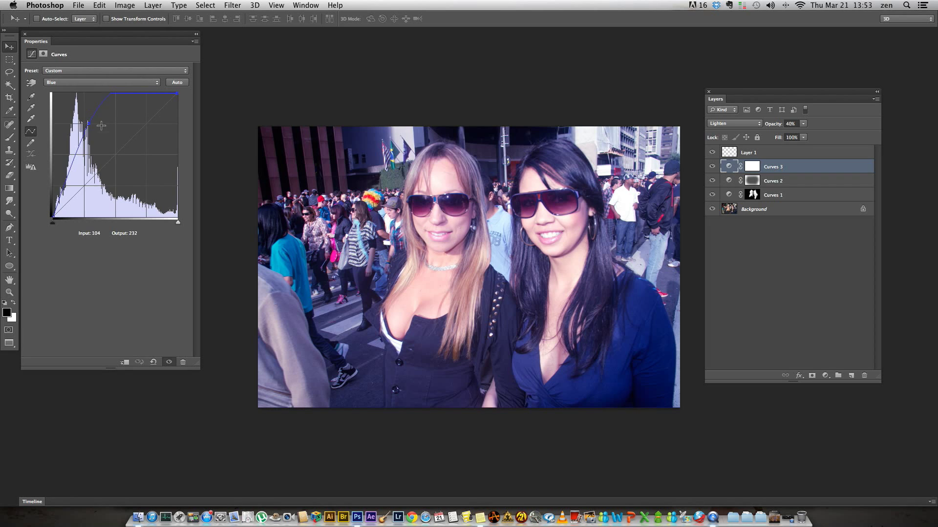
left_click_drag(88, 135, 219, 61)
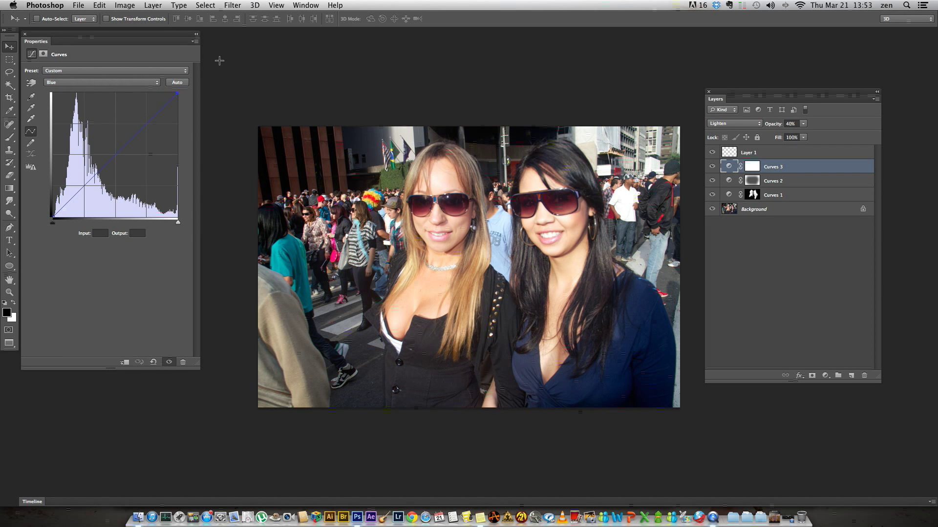
left_click(88, 124)
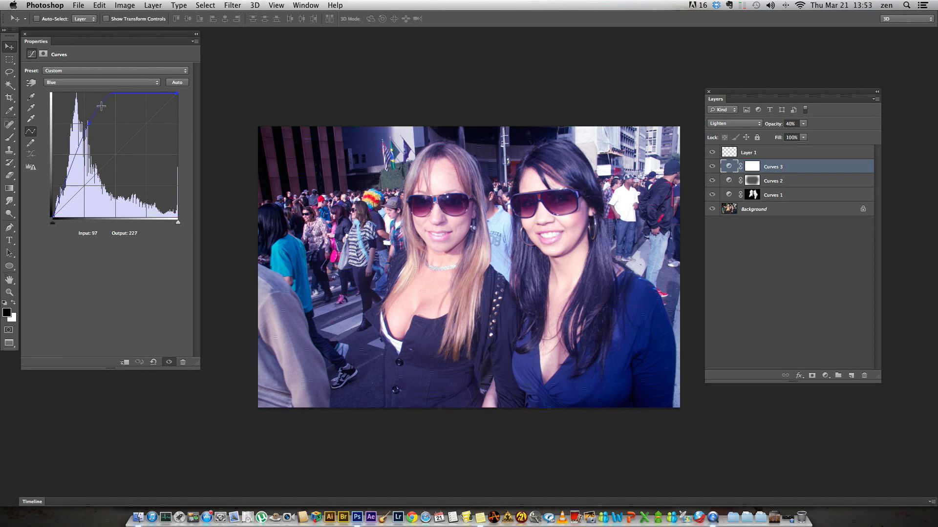
left_click_drag(101, 106, 138, 159)
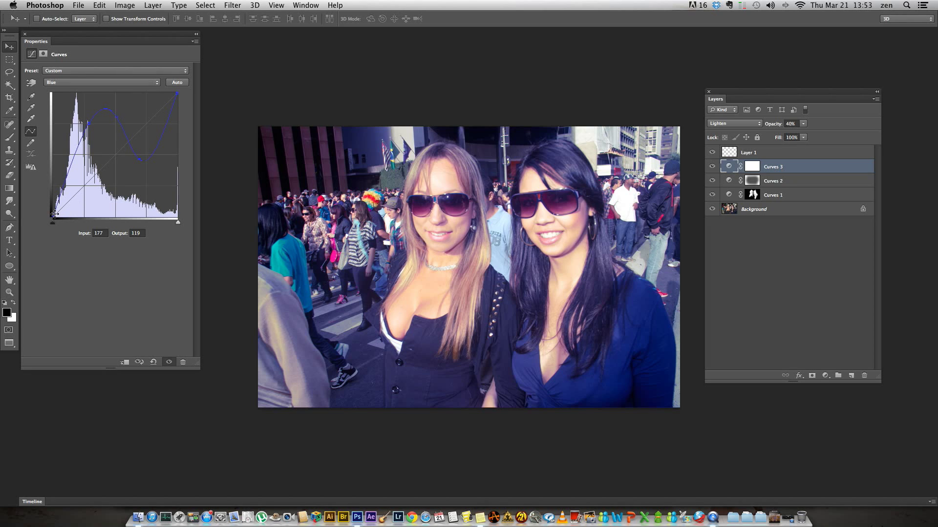
- Try removing points from the Blue channel curve of Curves 3 and set a point at input 192, output 64
key("BackSpace")
left_click_drag(53, 214, 2, 345)
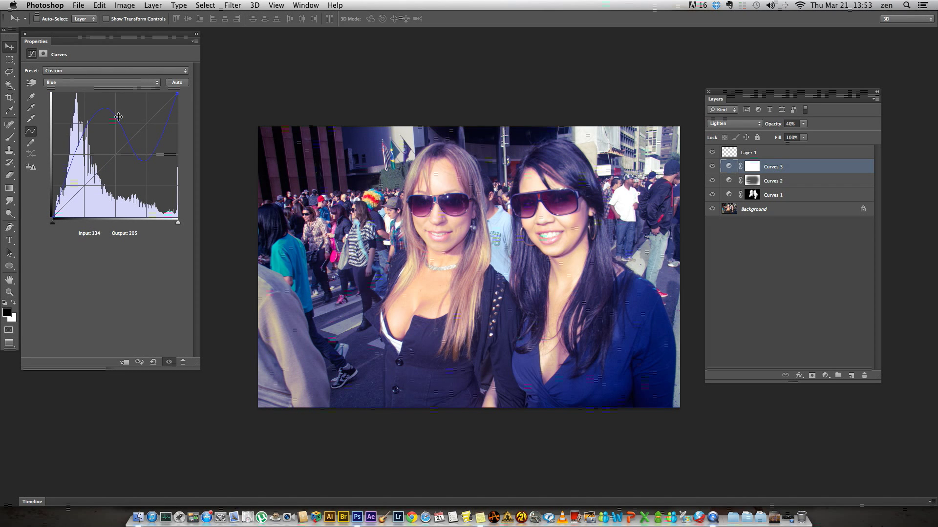
left_click_drag(118, 116, 234, 69)
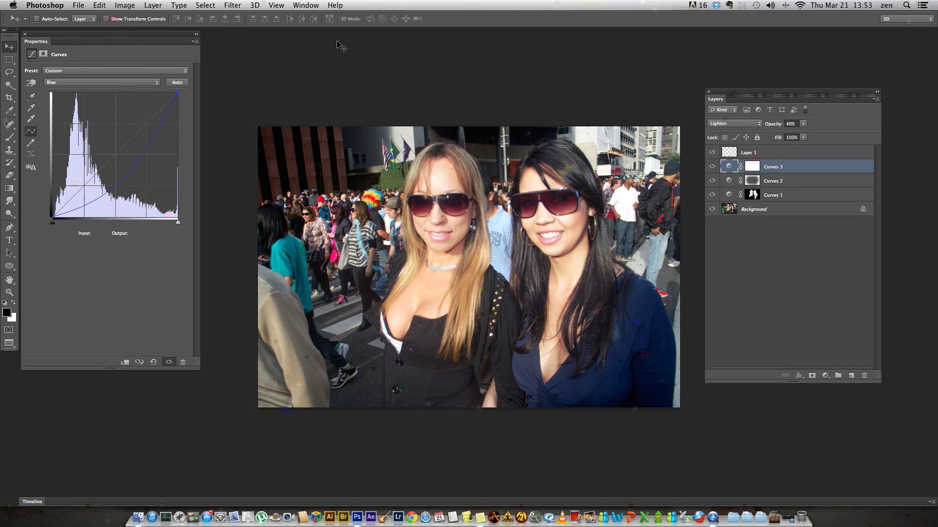
left_click(116, 121)
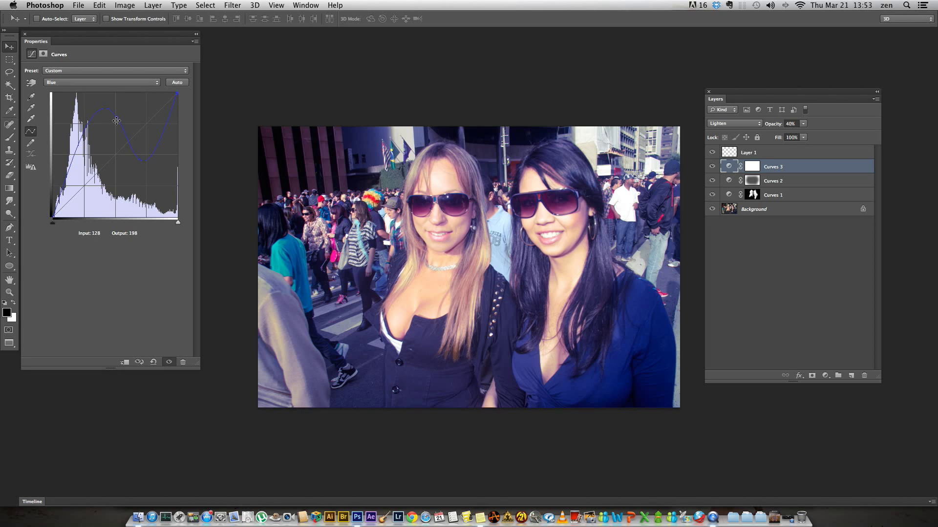
left_click_drag(116, 121, 342, 109)
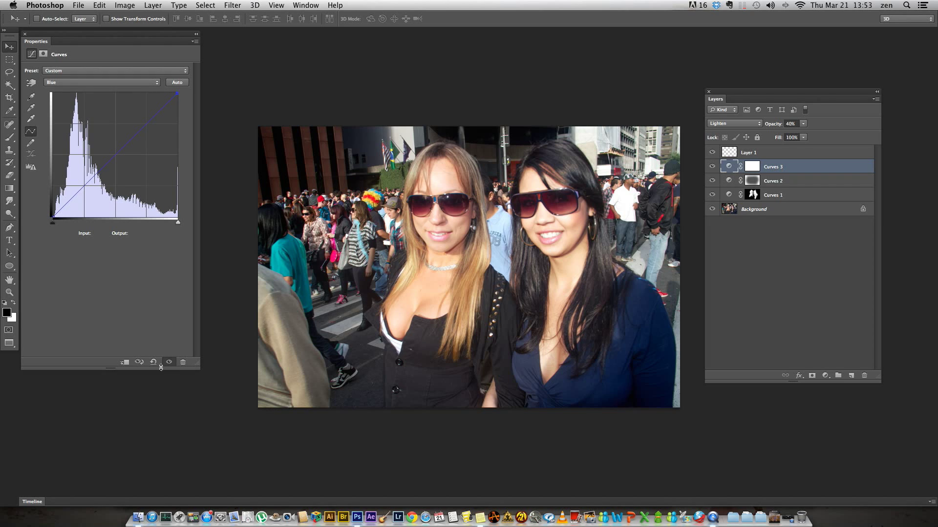
left_click(146, 186)
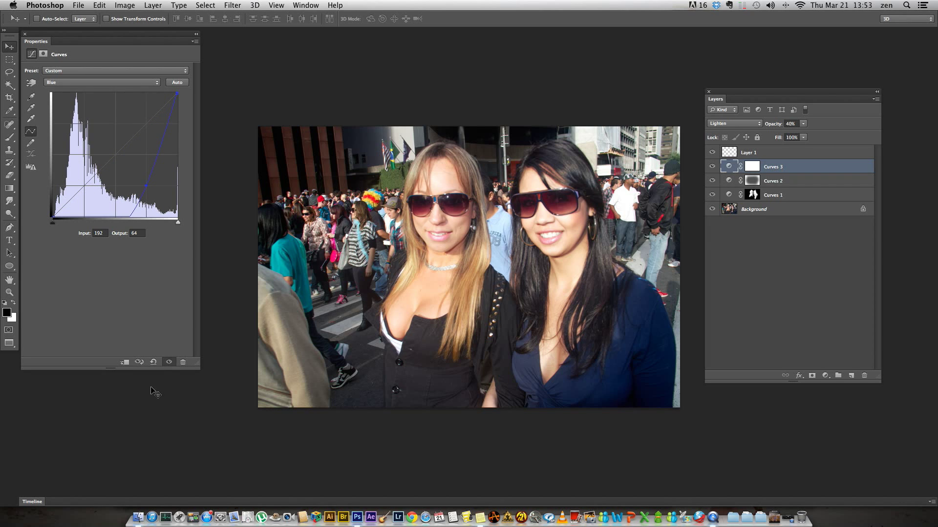
- Reset Curves 3 to its default curve, delete that layer, and close the Properties panel
left_click(153, 362)
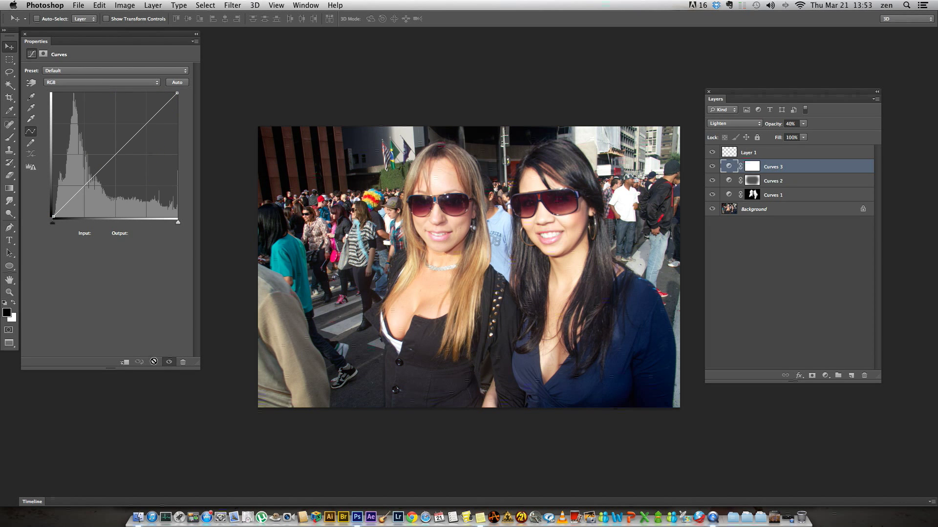
left_click(809, 239)
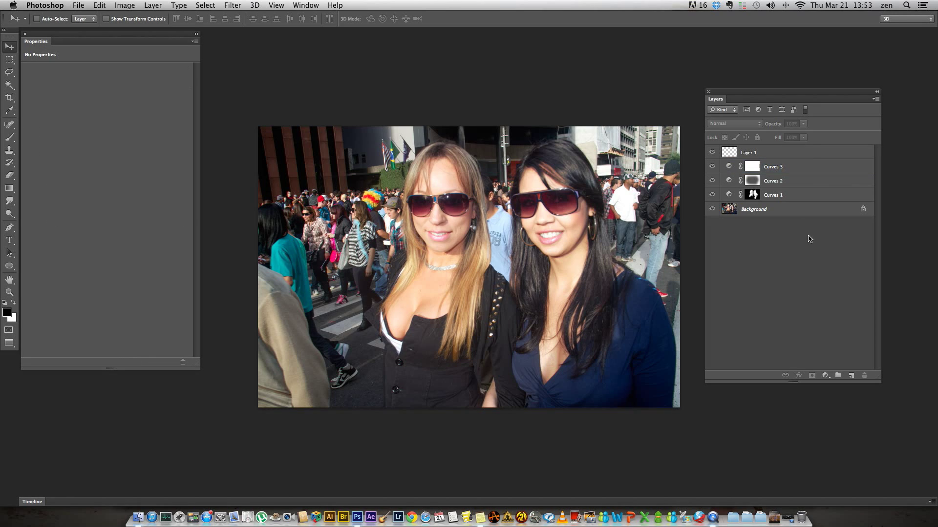
left_click(799, 167)
key("BackSpace")
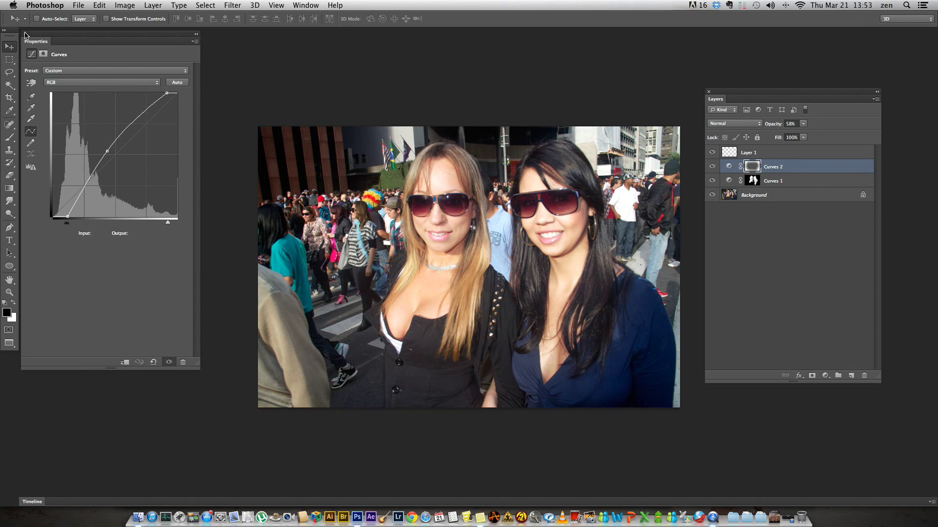
left_click(25, 34)
- Compare the photo with the Curves 2 layer hidden and shown, leaving it visible and Curves 1 selected
left_click(785, 181)
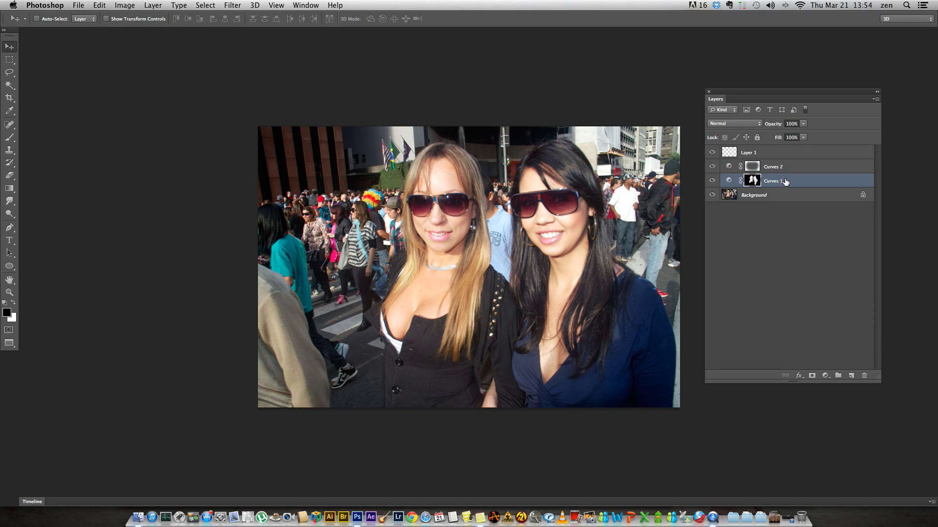
left_click(732, 167)
left_click(712, 166)
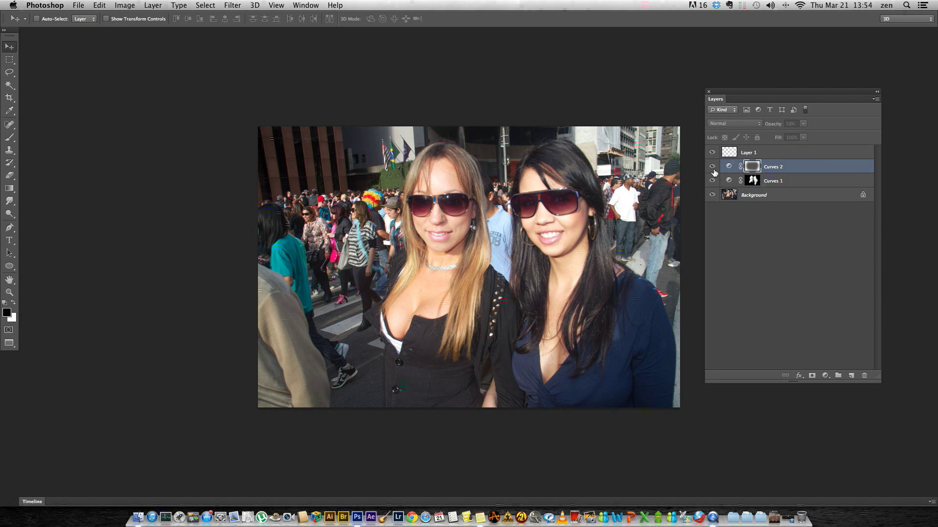
left_click(712, 167)
left_click(713, 167)
left_click(723, 181)
left_click(712, 167)
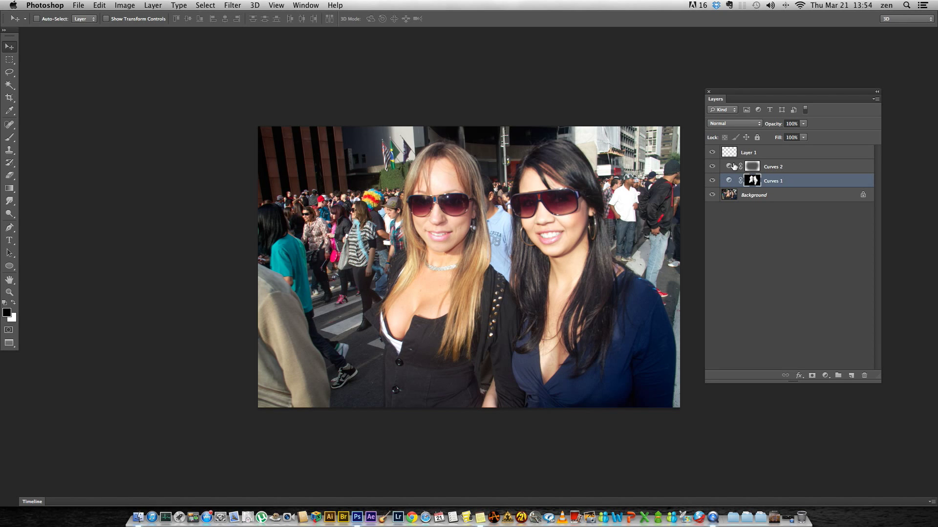
- Delete Layer 1, Curves 2 and Curves 1 together so that only the Background layer remains
left_click(736, 155)
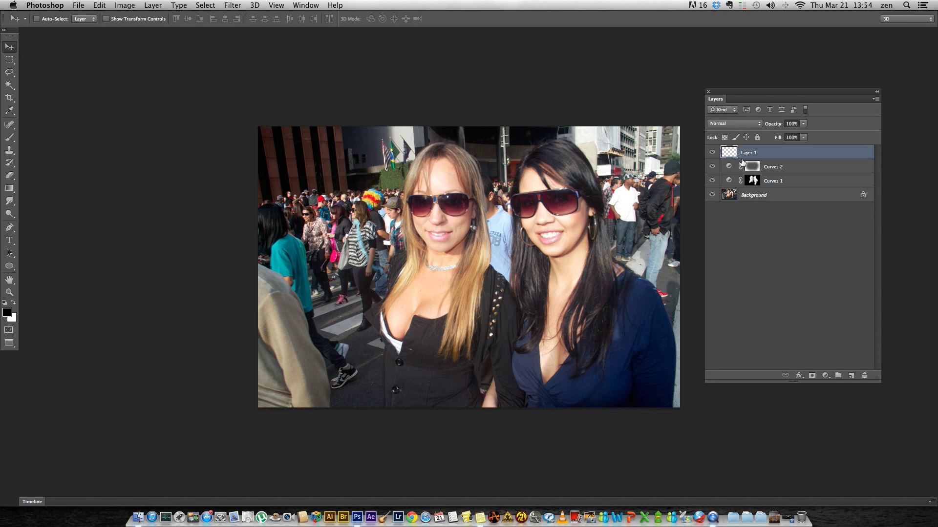
left_click(809, 181, "shift")
key("shift+super+e")
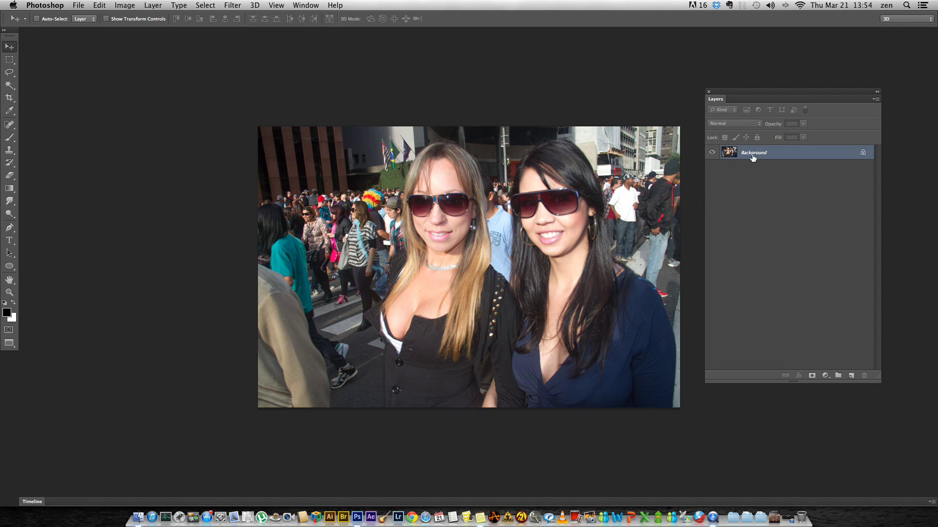
- Convert the photo's color mode from RGB to Lab Color
left_click(124, 5)
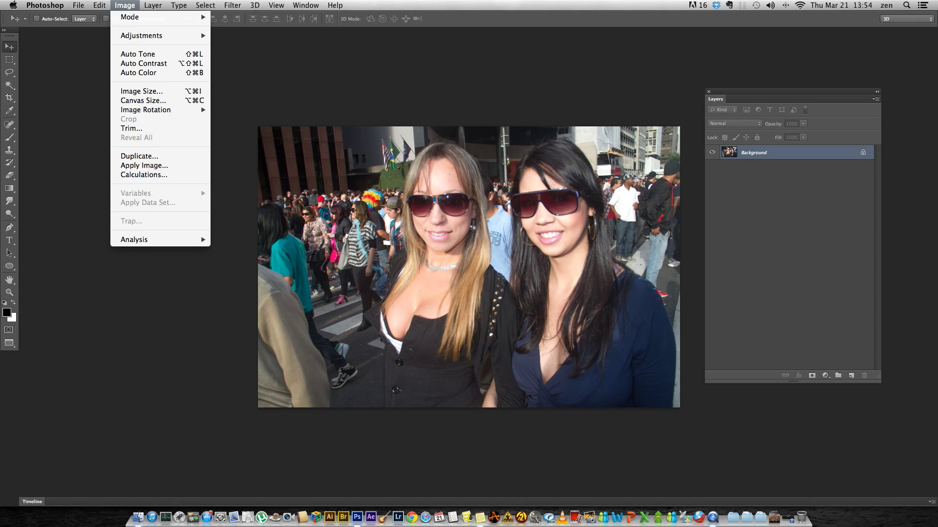
mouse_move(142, 17)
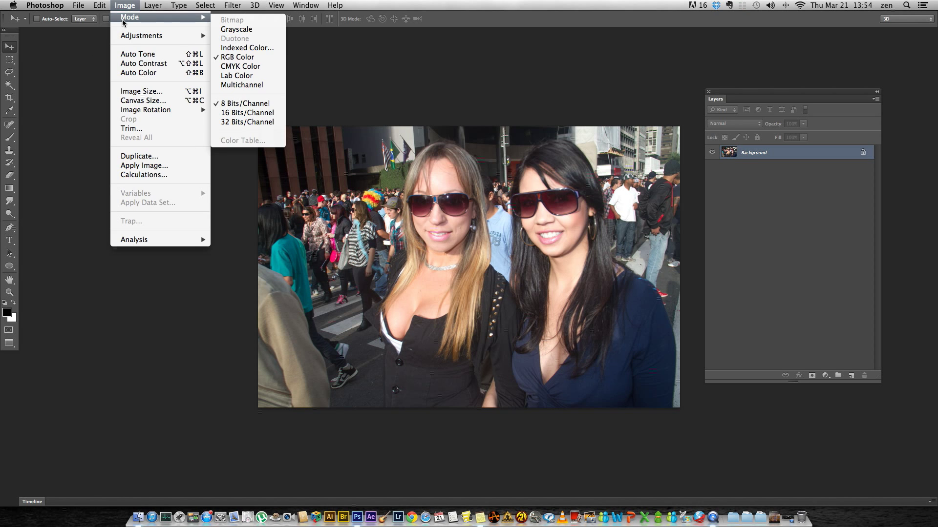
left_click(258, 75)
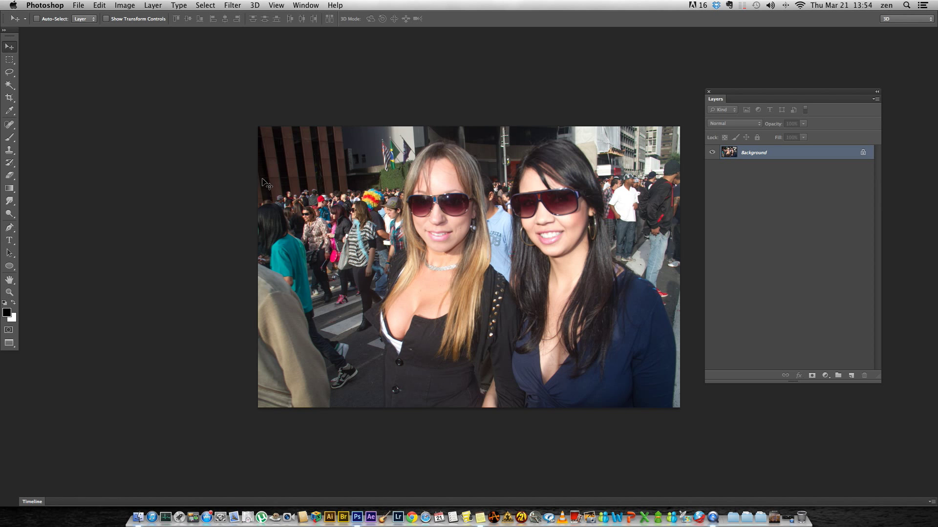
- Enlarge the two women in view and add a Curves adjustment layer above the Background for the Lab image
key("super+0")
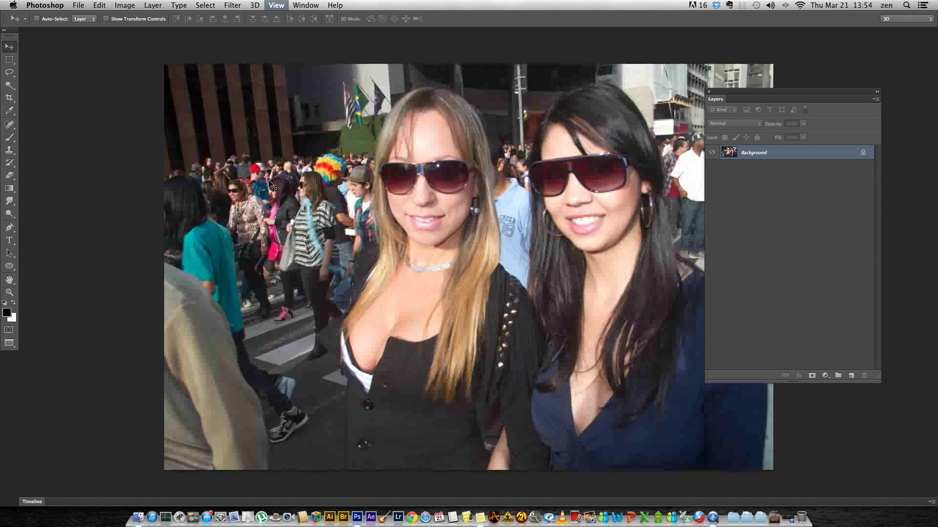
key("super+1")
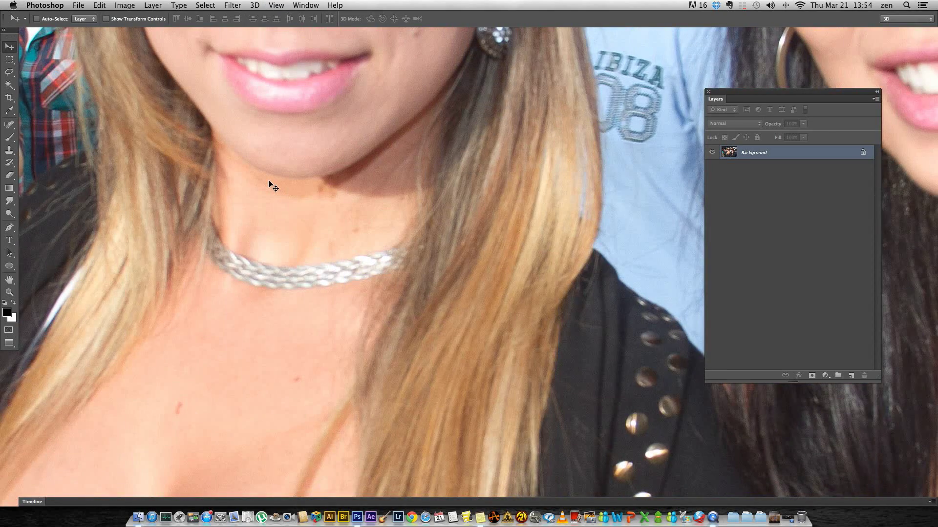
key("super+0")
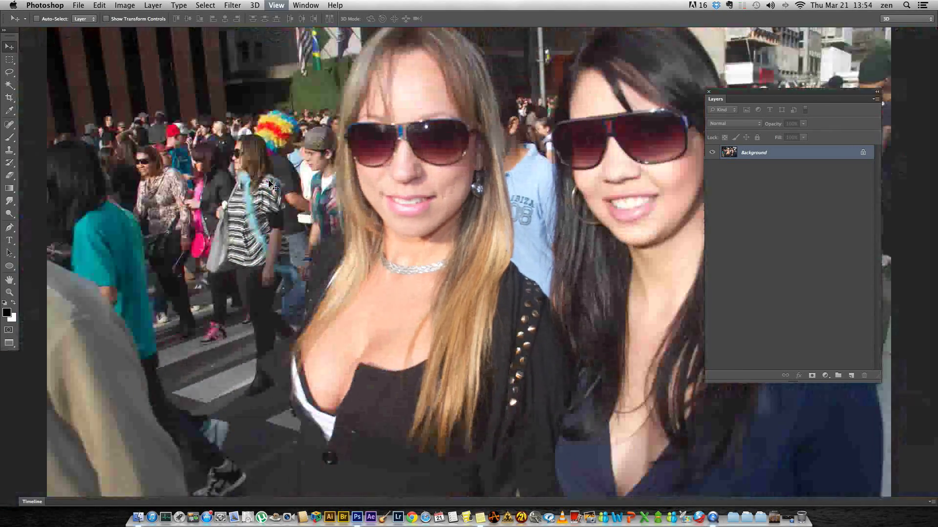
scroll(396, 164, "right", 5)
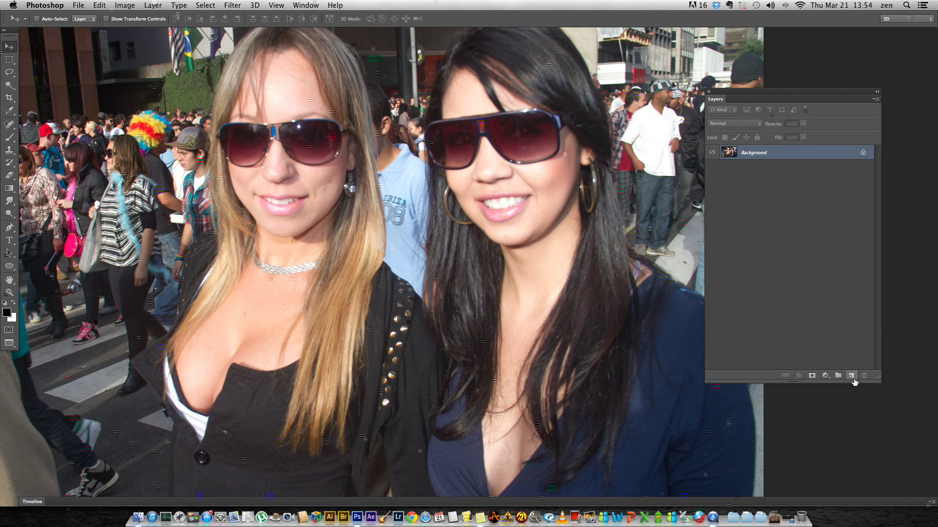
left_click(826, 375)
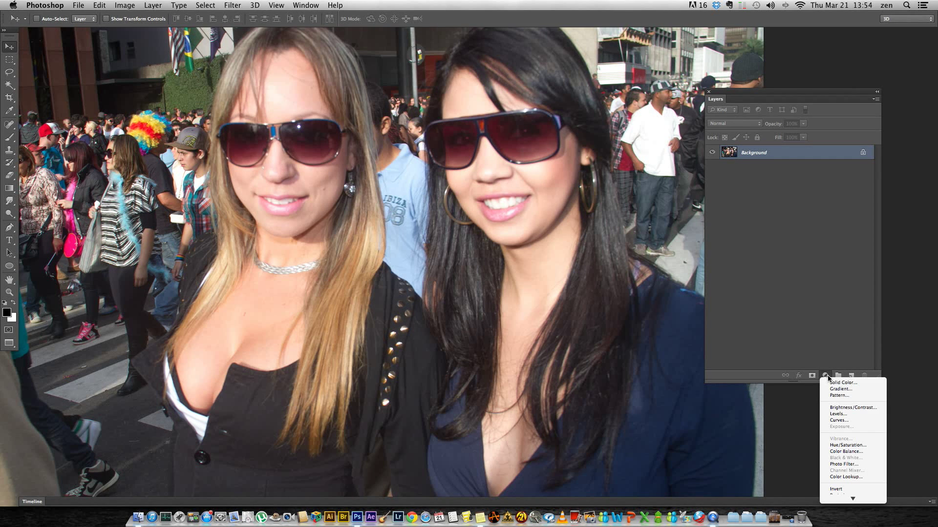
left_click(846, 421)
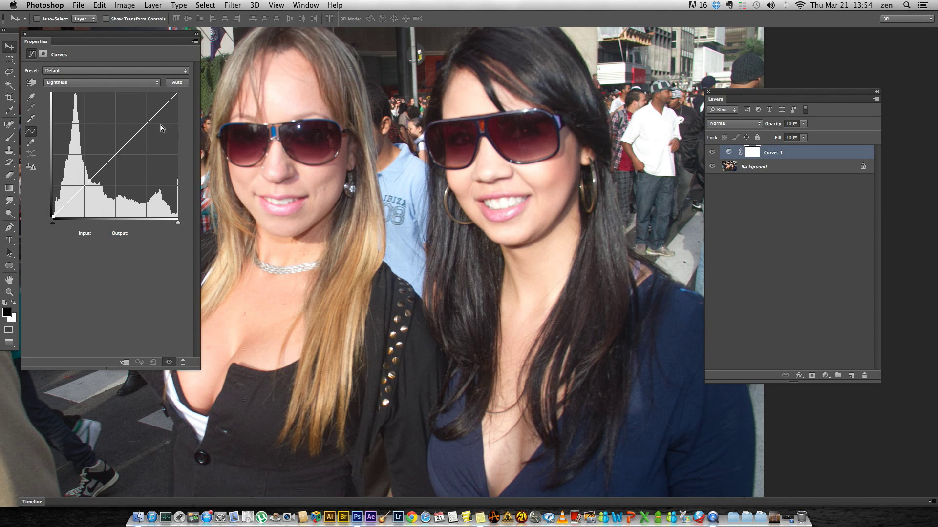
- Review the channels the Curves layer offers in Lab, keep Lightness, and bring the whole photo into view
left_click(113, 84)
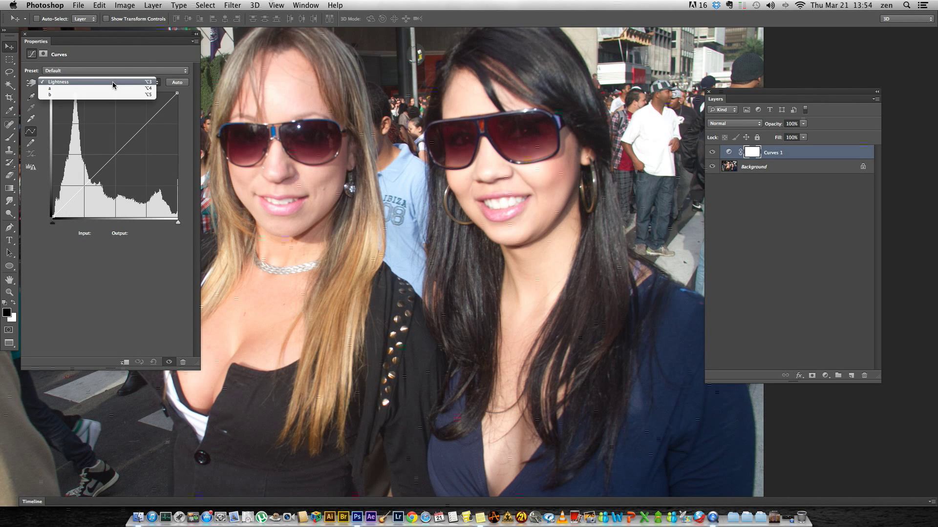
left_click(76, 80)
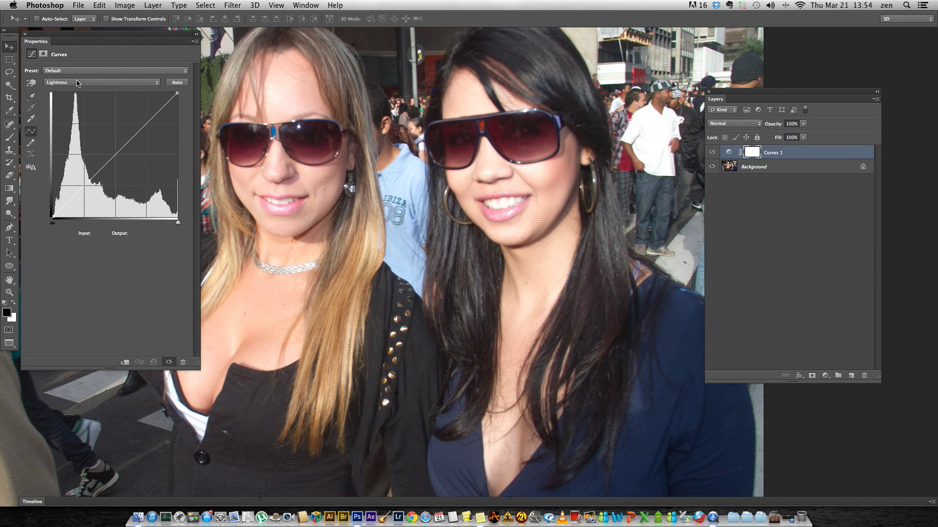
left_click(76, 80)
left_click(76, 82)
key("super+minus")
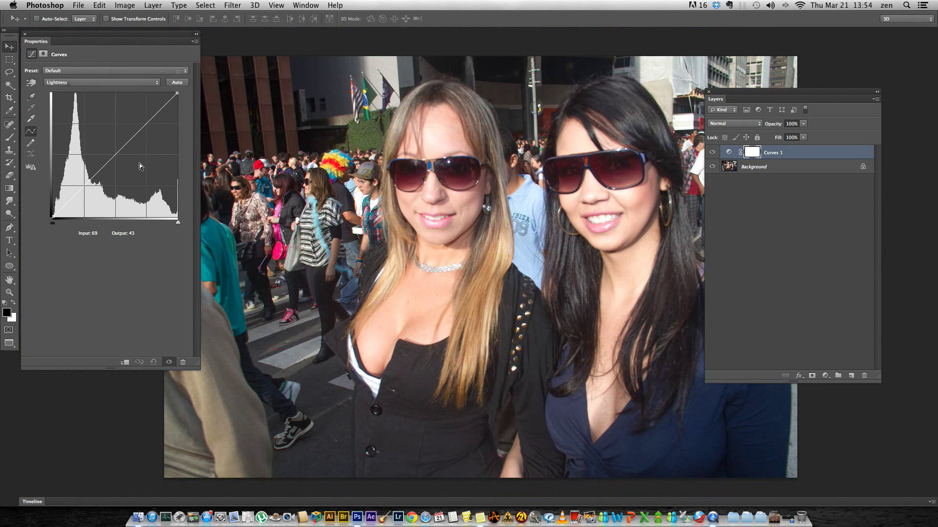
- Try bending the a channel curve from its midpoint in different directions, removing the test point each time
left_click(94, 86)
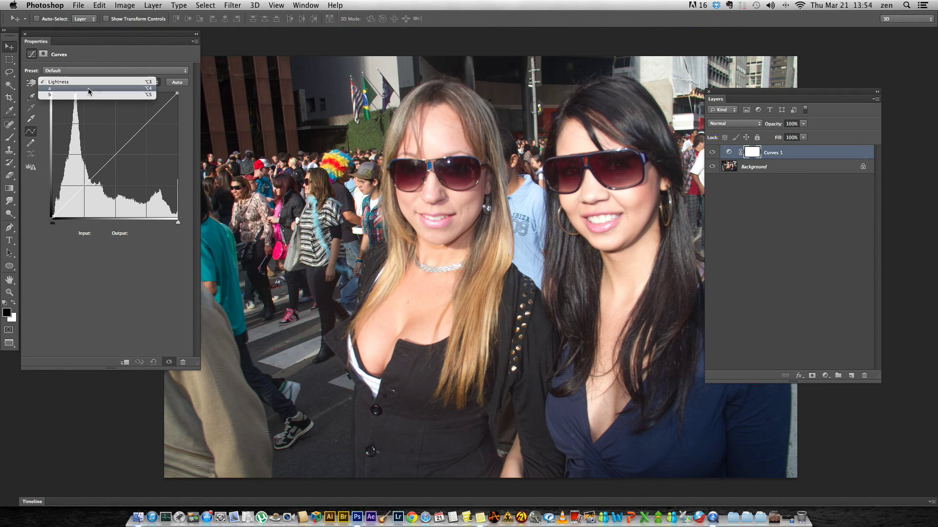
left_click(88, 89)
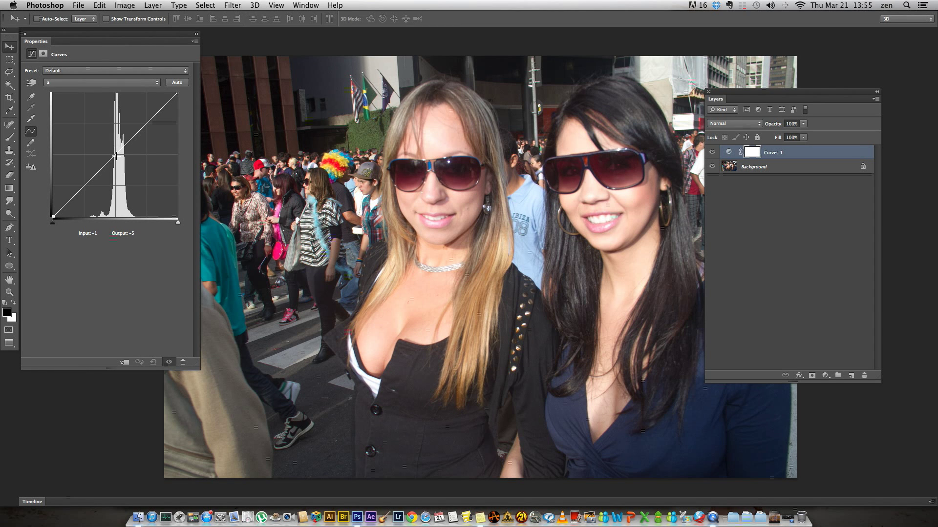
left_click_drag(116, 157, 126, 90)
left_click(53, 87)
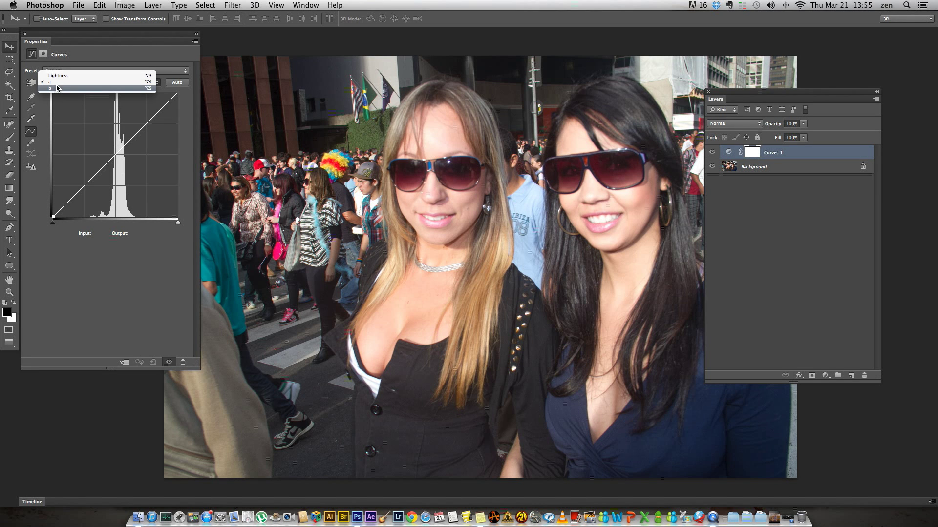
left_click(59, 81)
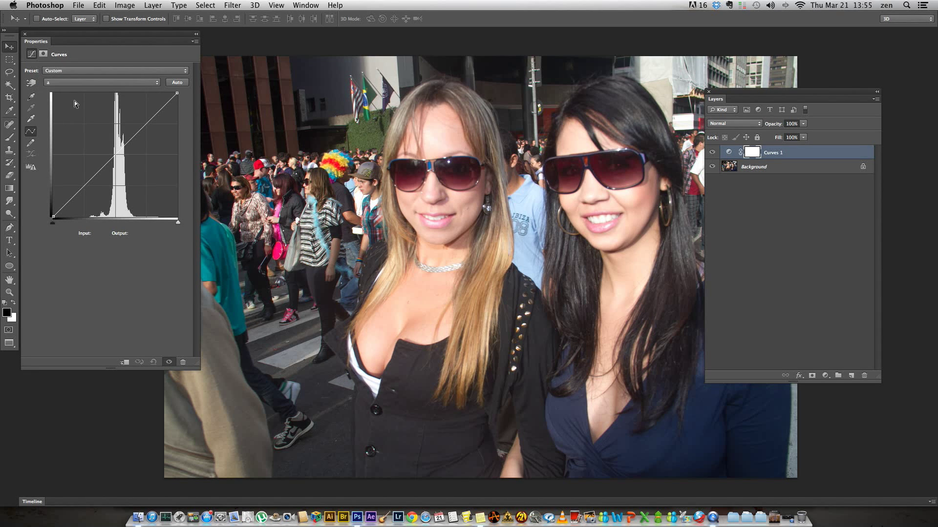
left_click_drag(113, 157, 39, 112)
- Try bending the b channel curve from its midpoint and remove the test point from the graph
left_click(93, 82)
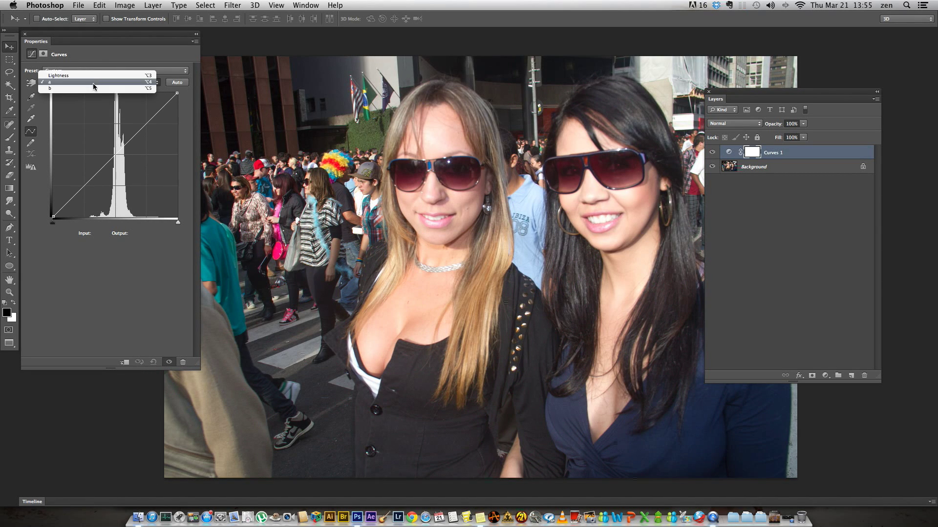
left_click(93, 89)
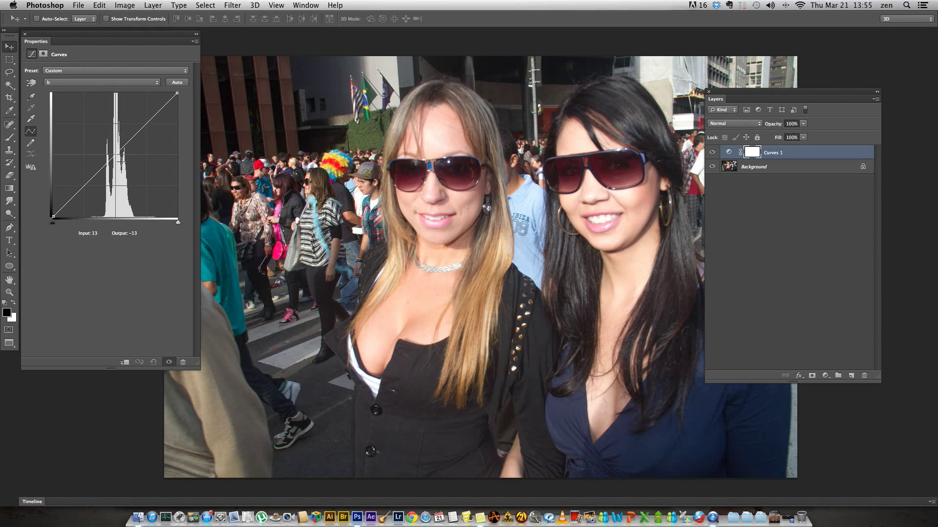
left_click_drag(116, 155, 34, 122)
- Try raising the Lightness curve from a point near its middle, discard that point, and stay on the Lightness channel
left_click(75, 82)
left_click(76, 69)
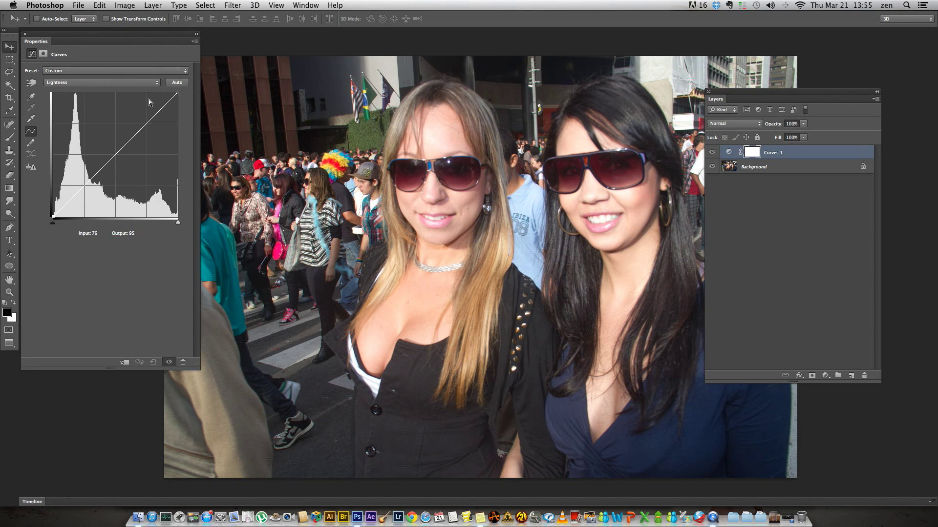
left_click_drag(124, 145, 223, 84)
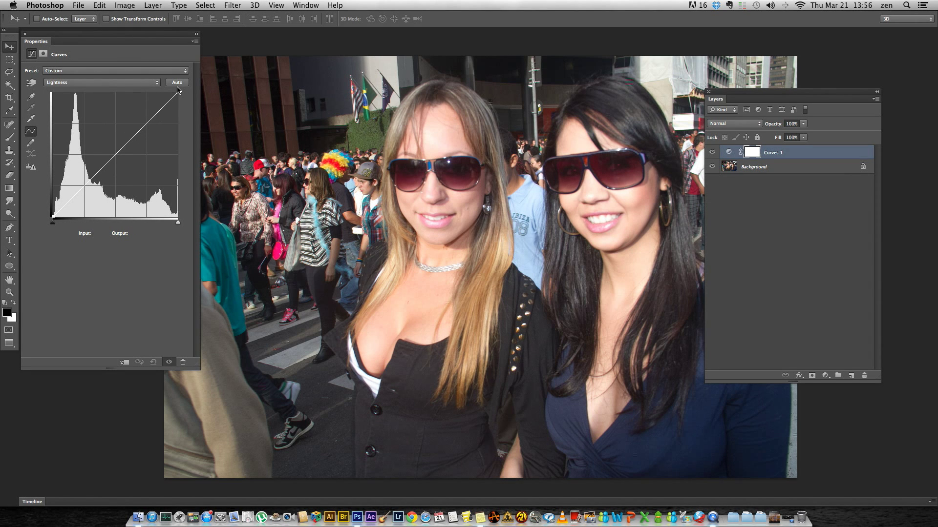
left_click(131, 83)
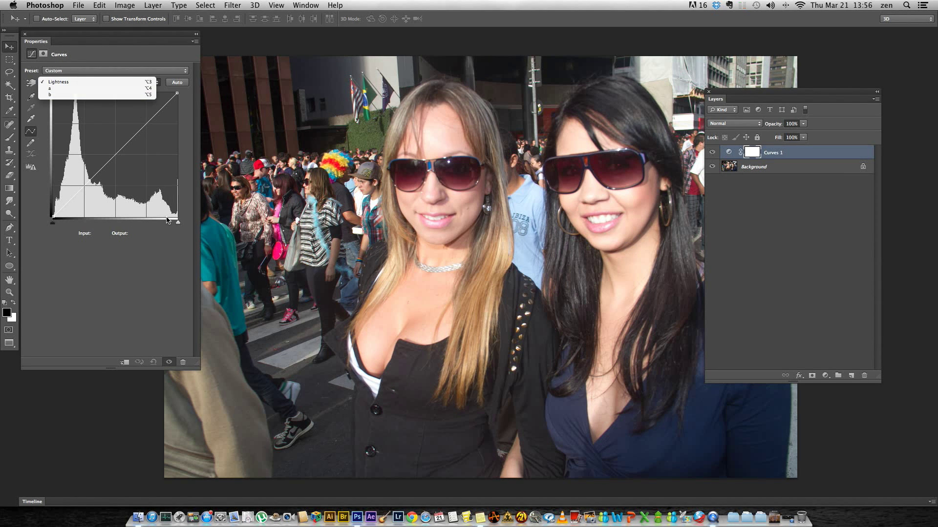
left_click(159, 245)
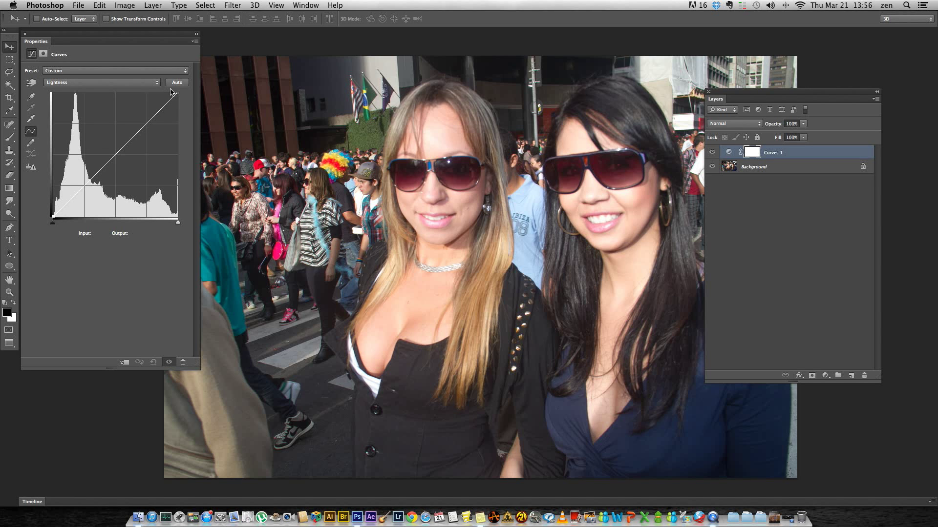
- Steepen the a channel curve by moving its endpoints inward to input -67, output -128 and about input 63, output 127
left_click(144, 82)
left_click(144, 93)
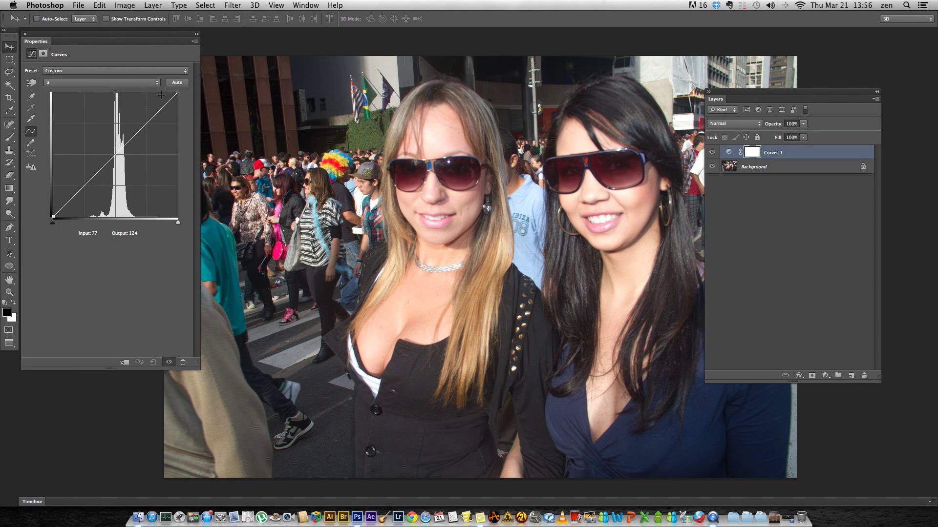
left_click_drag(176, 94, 154, 93)
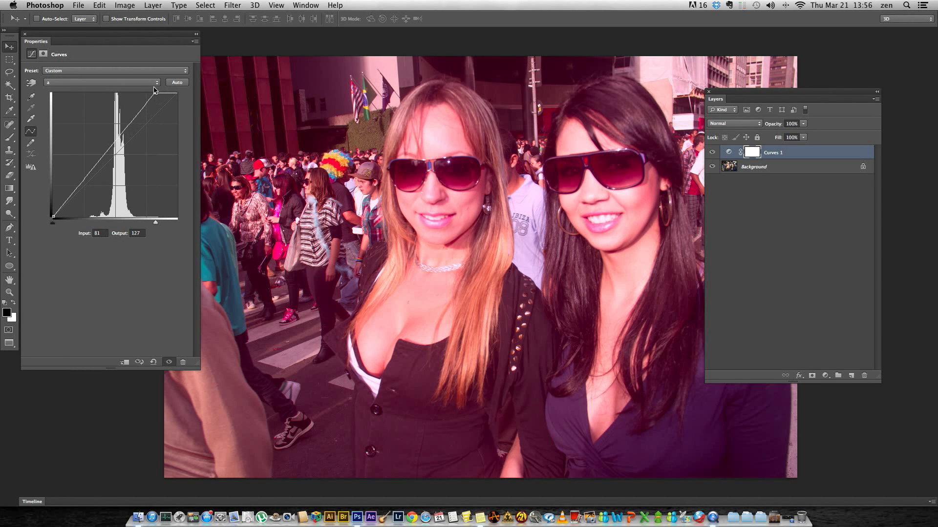
left_click_drag(54, 219, 83, 237)
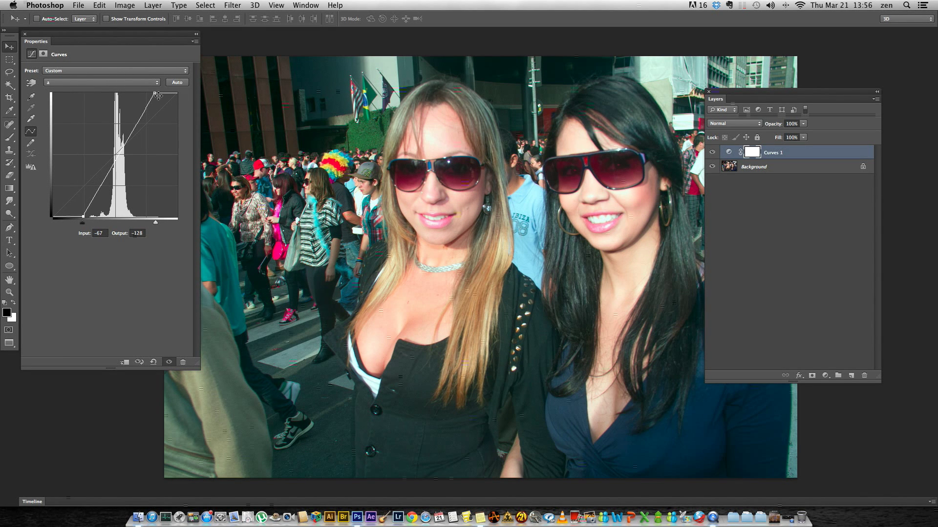
left_click_drag(158, 95, 146, 80)
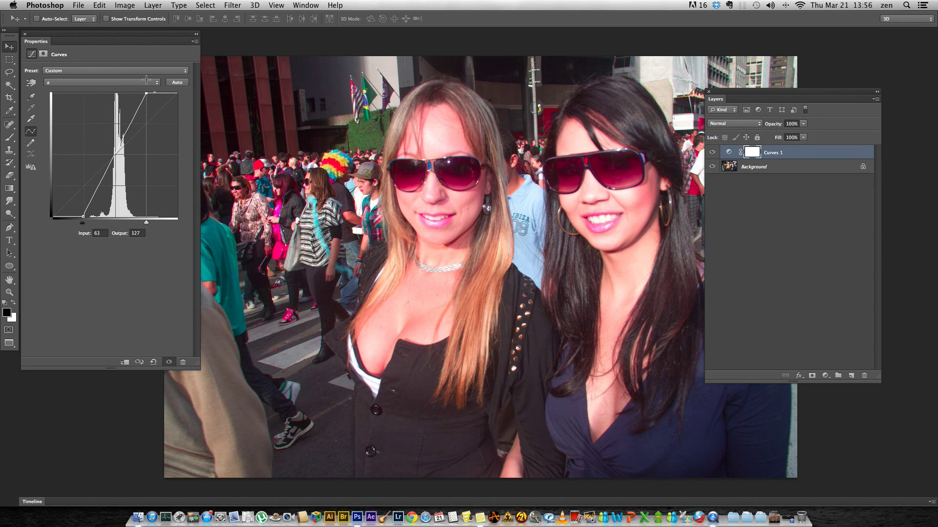
left_click(61, 82)
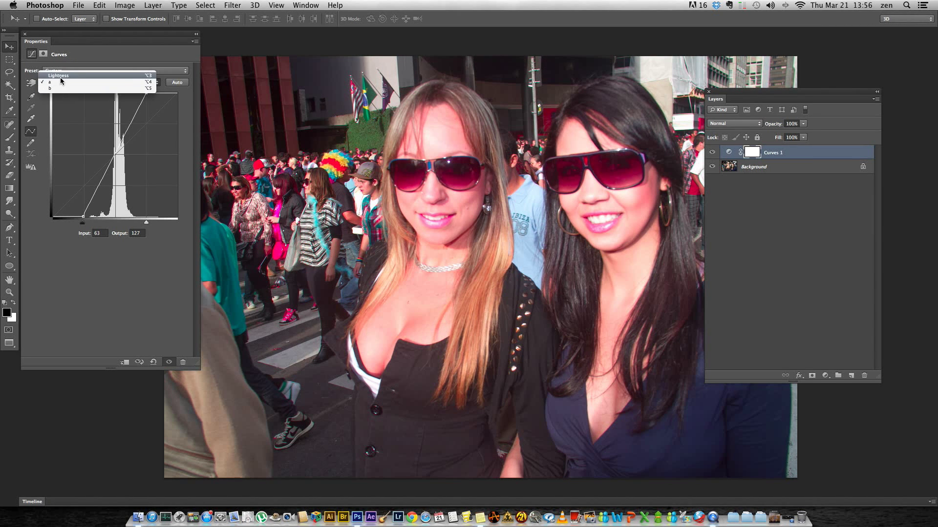
left_click(99, 277)
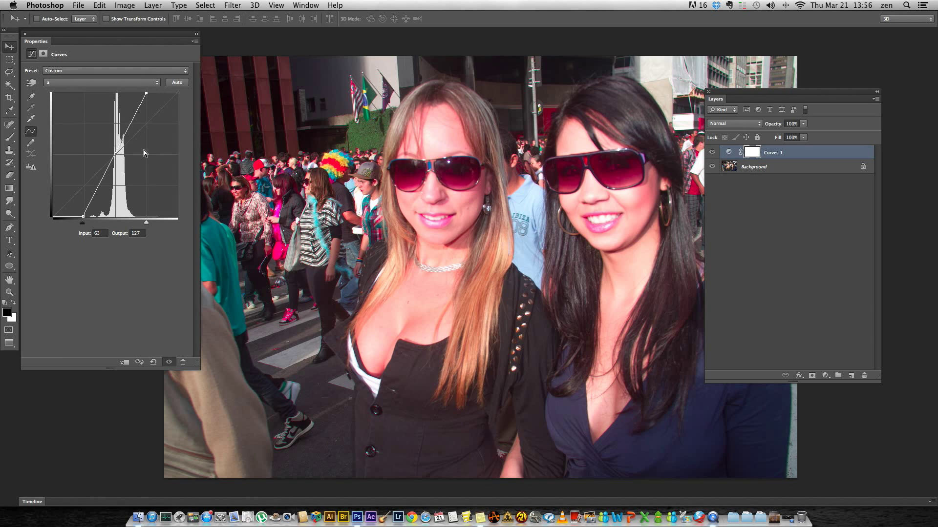
left_click_drag(149, 98, 147, 76)
- Steepen the b channel curve by moving its upper endpoint inward and its lower endpoint to input -68, output -128
left_click(86, 83)
left_click(84, 92)
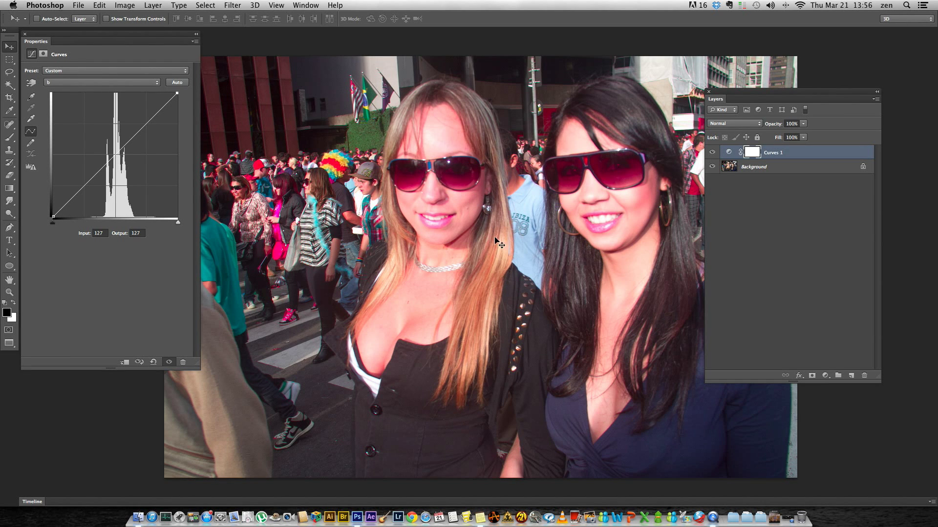
left_click_drag(178, 94, 146, 86)
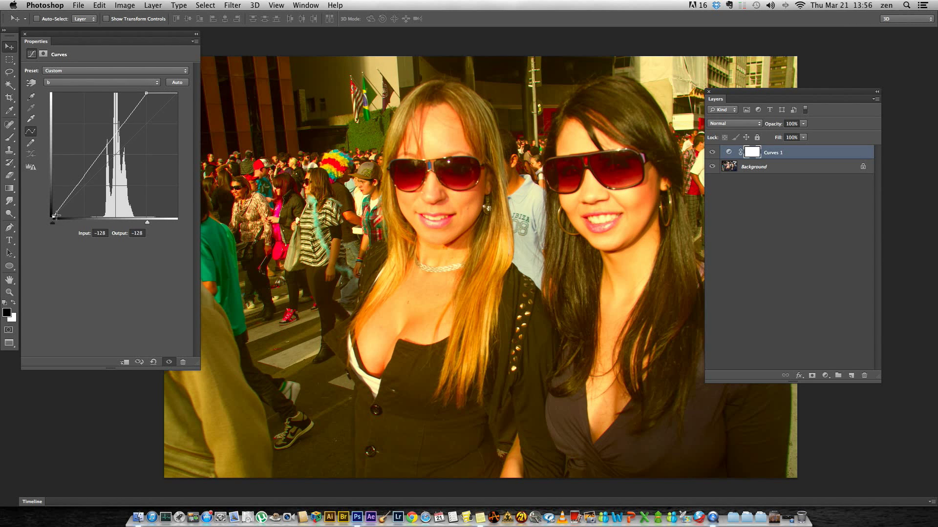
left_click_drag(56, 215, 85, 244)
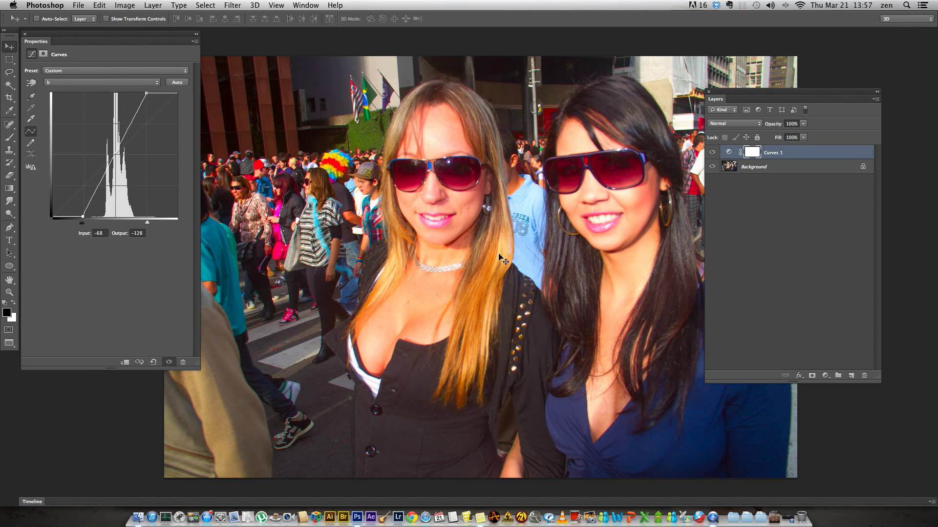
- Select the Background layer and duplicate the whole document as IMG_9290 copy with its layers unmerged
left_click(771, 211)
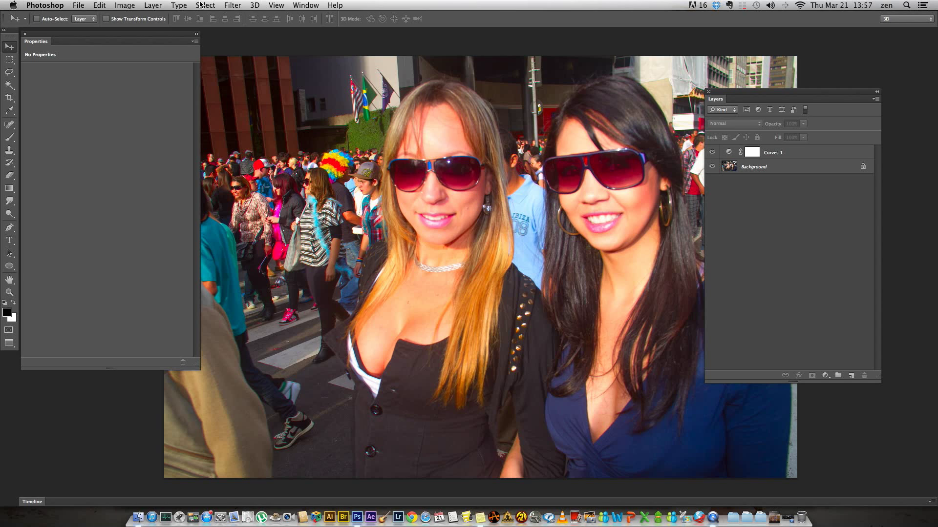
left_click(125, 4)
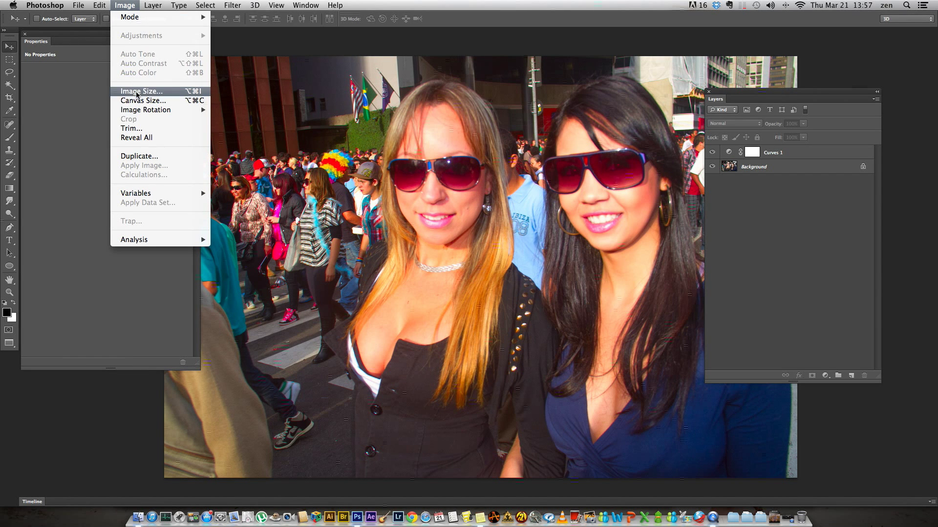
left_click(757, 187)
left_click(758, 175)
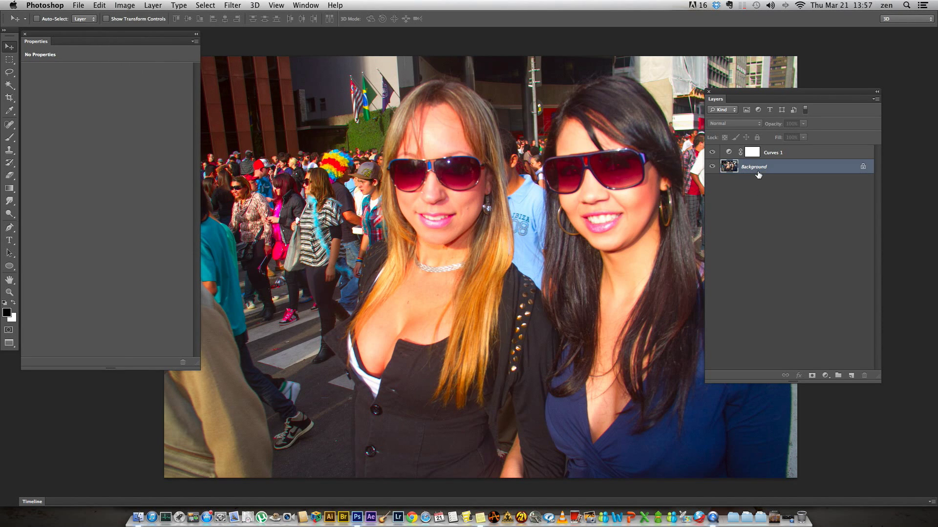
left_click(125, 5)
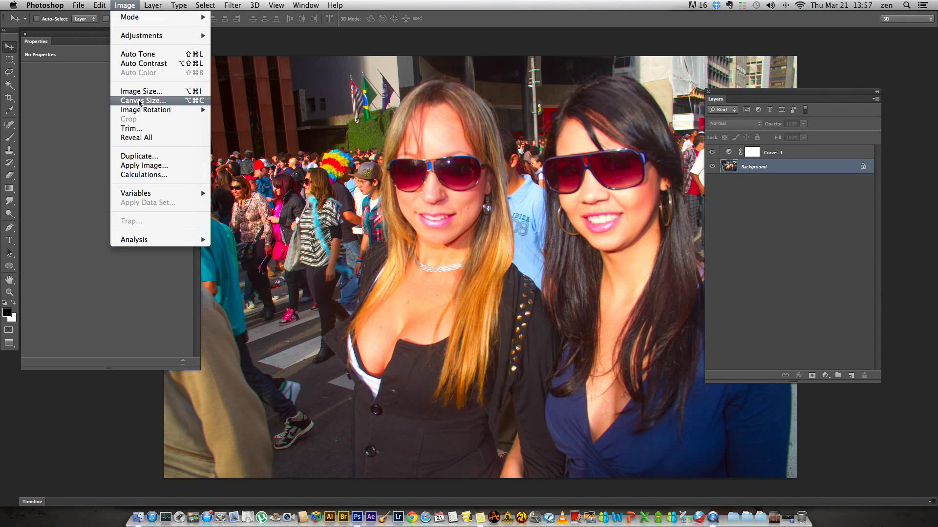
mouse_move(149, 114)
left_click(139, 156)
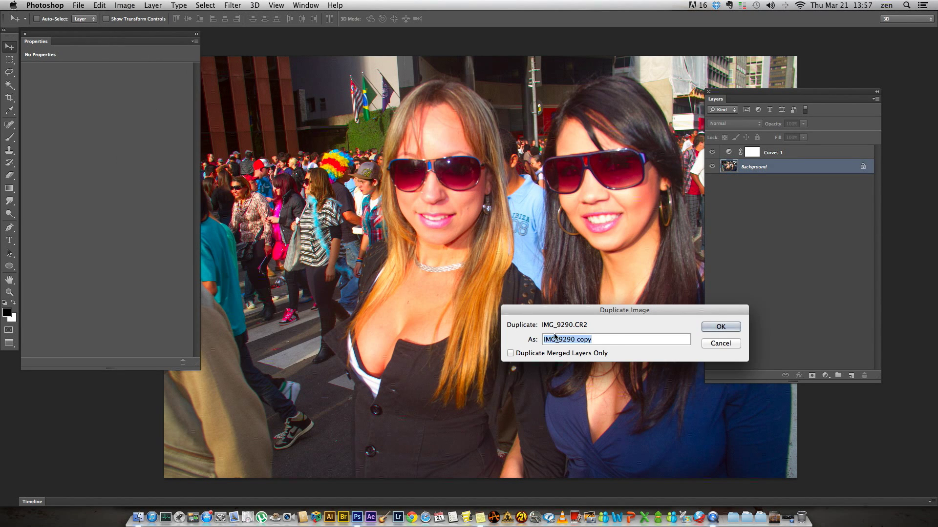
left_click(732, 326)
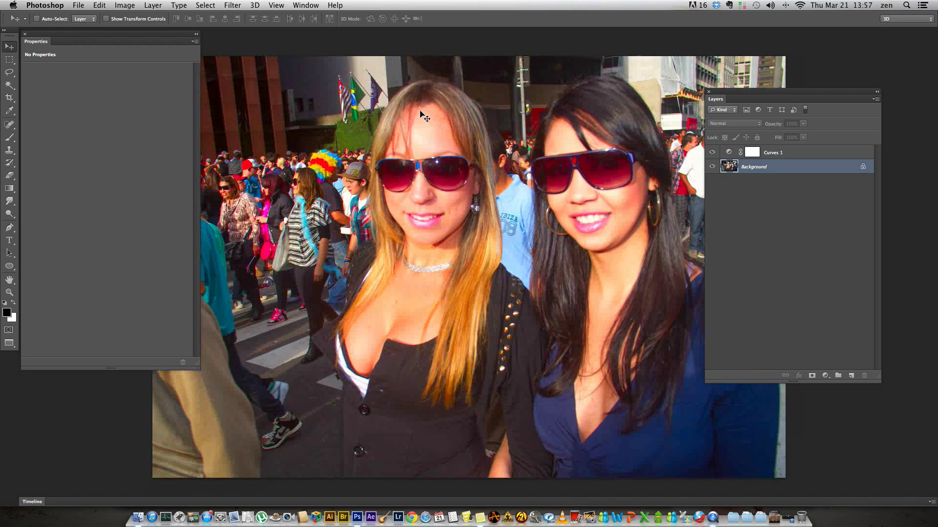
- Delete the Curves 1 layer from the duplicate and convert it from Lab Color to RGB Color
left_click(727, 155)
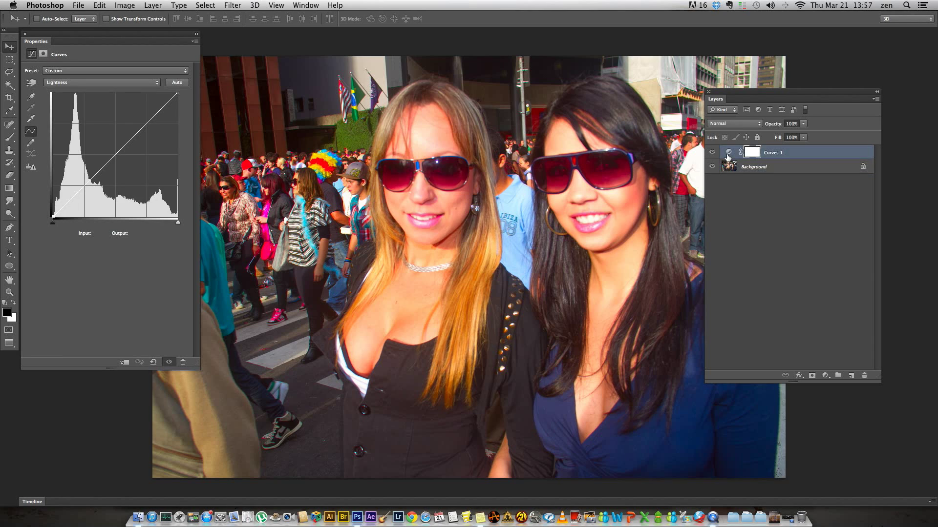
key("BackSpace")
left_click(124, 5)
mouse_move(129, 19)
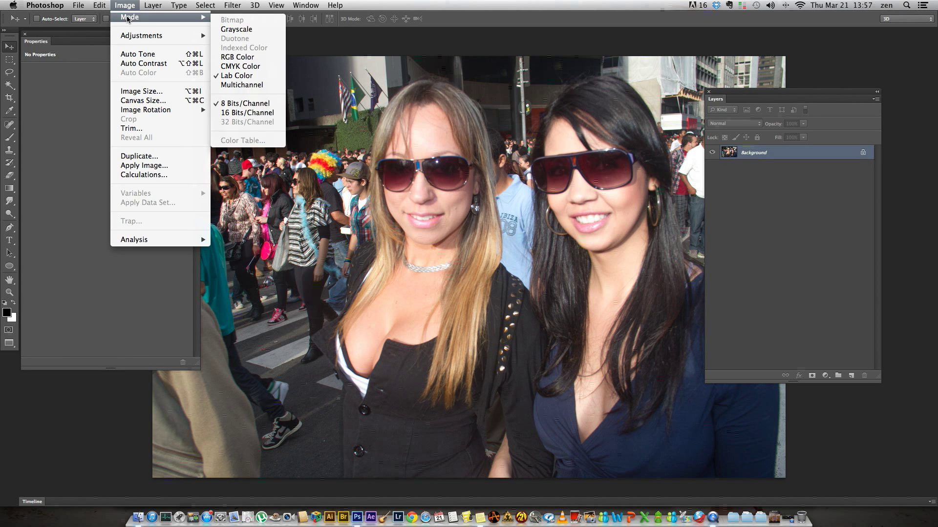
left_click(219, 59)
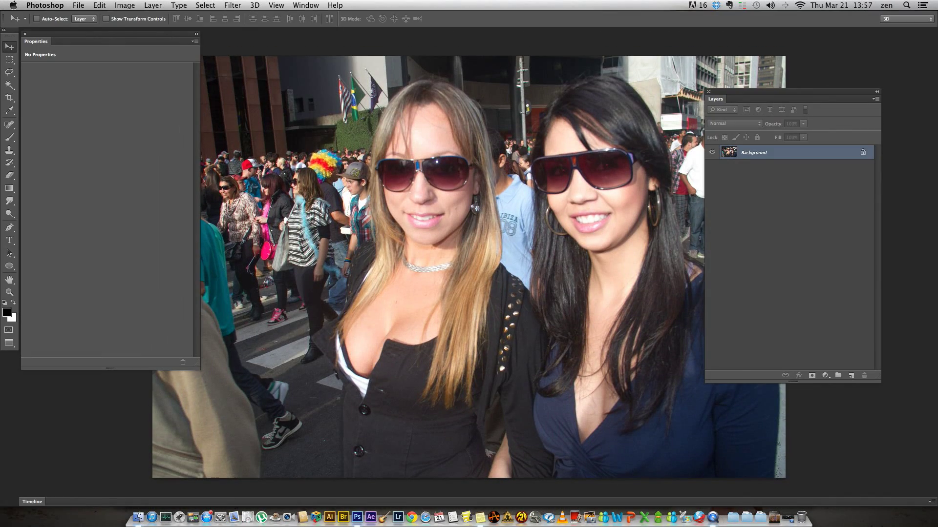
- Keep IMG_9290 copy active, close the Properties panel, and cycle through full screen to the standard windowed view
left_click(306, 5)
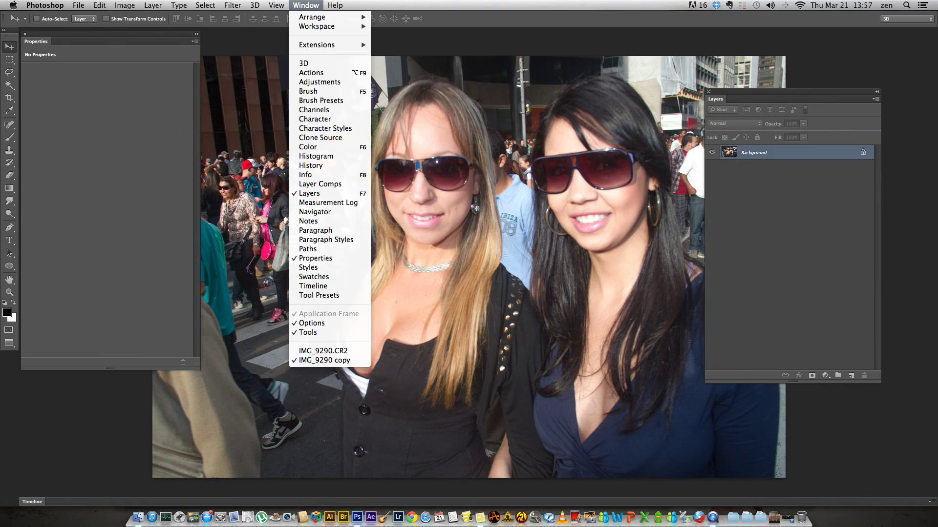
left_click(350, 360)
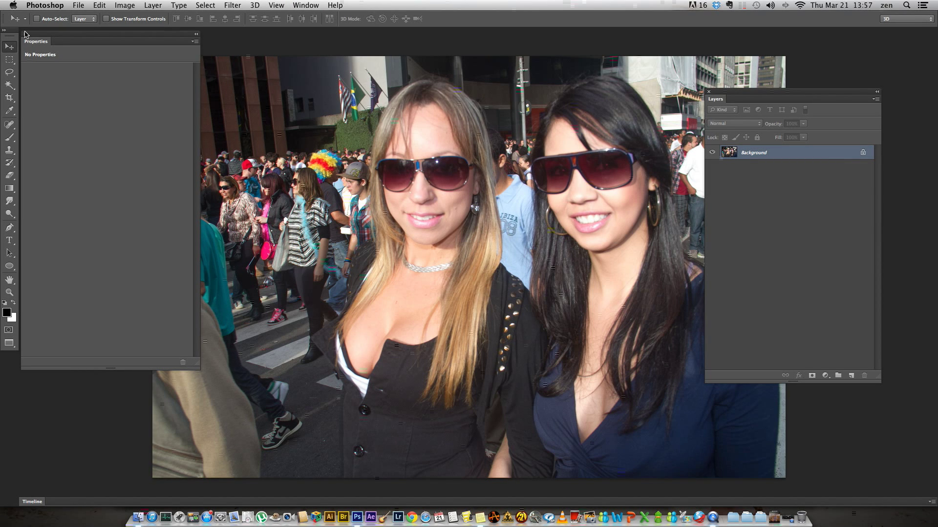
left_click(26, 34)
key("f")
key("f")
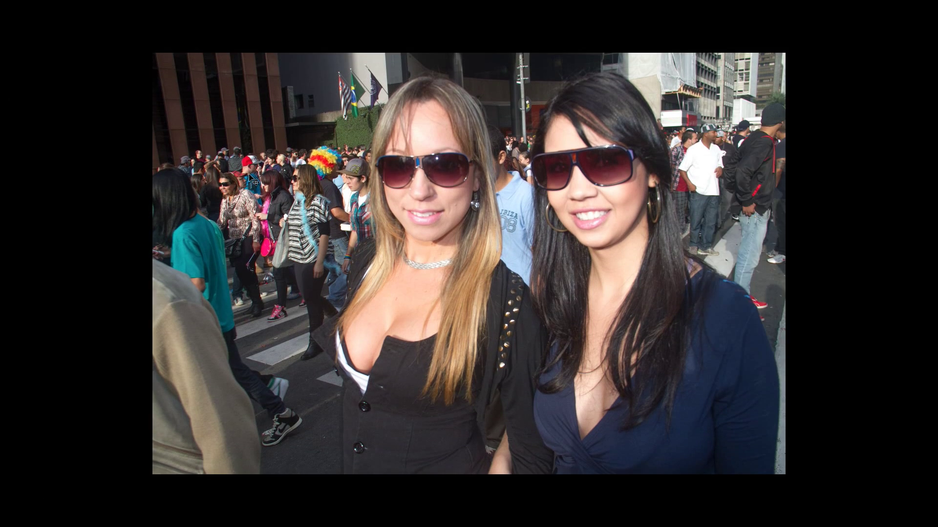
key("f")
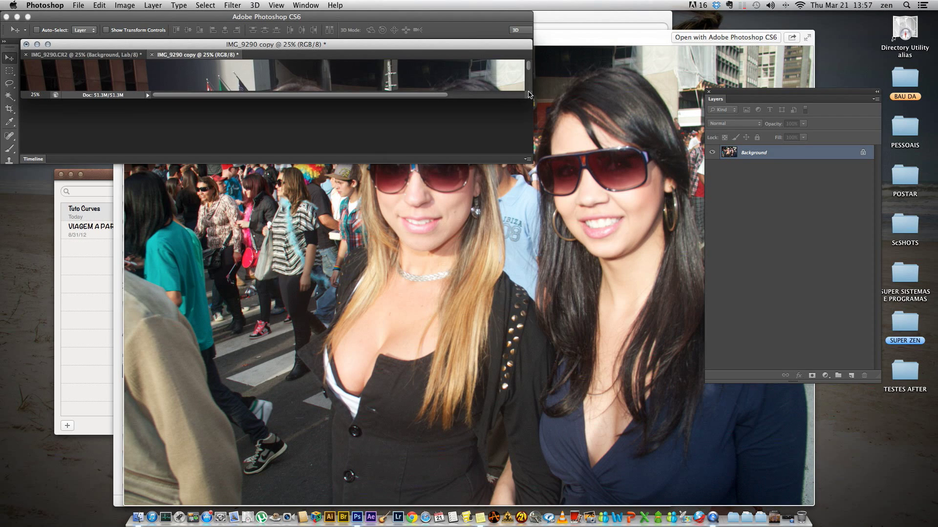
- Float IMG_9290 copy in its own window, separate from IMG_9290.CR2, and narrow it to frame both women's faces
left_click_drag(529, 94, 626, 468)
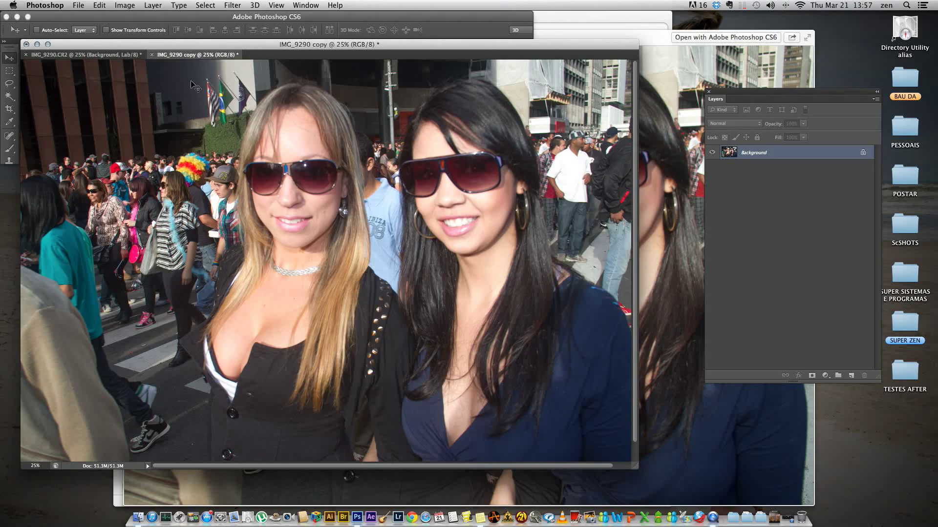
left_click_drag(188, 59, 439, 40)
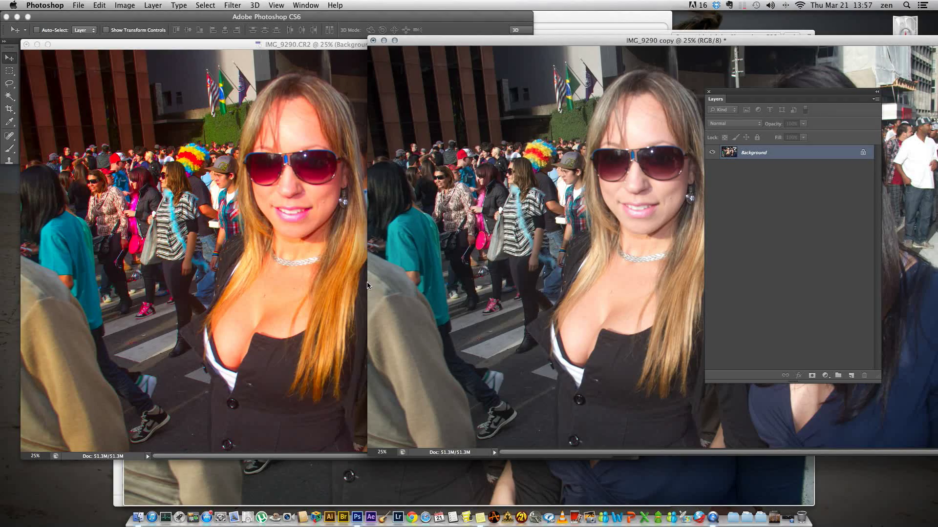
double_click(506, 43)
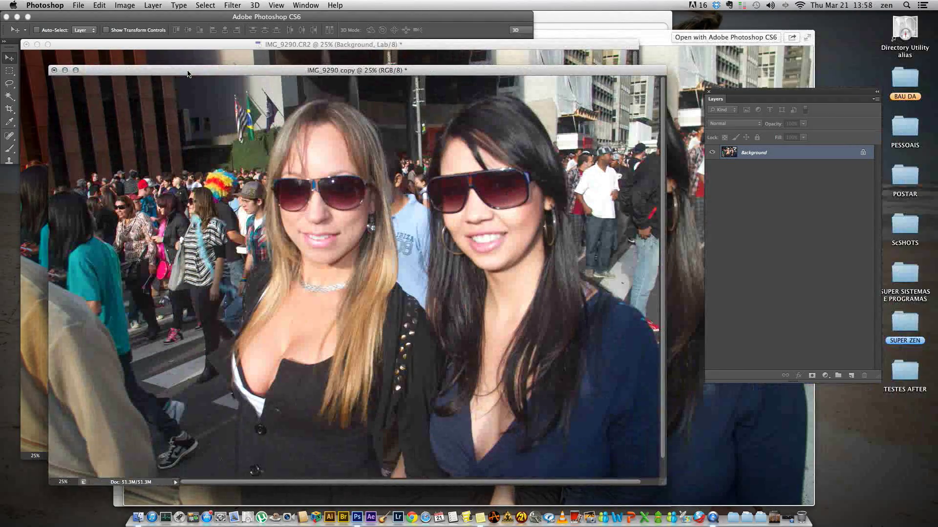
left_click_drag(667, 487, 353, 470)
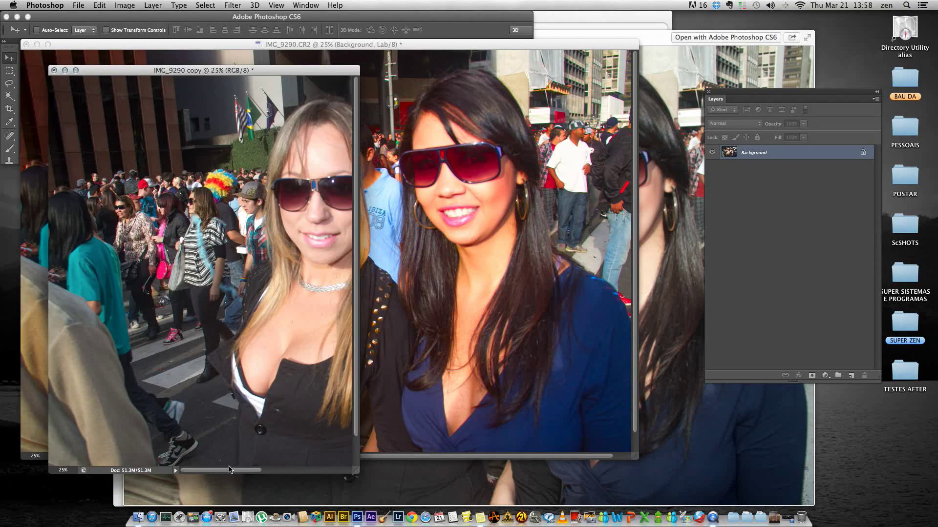
left_click_drag(228, 472, 284, 474)
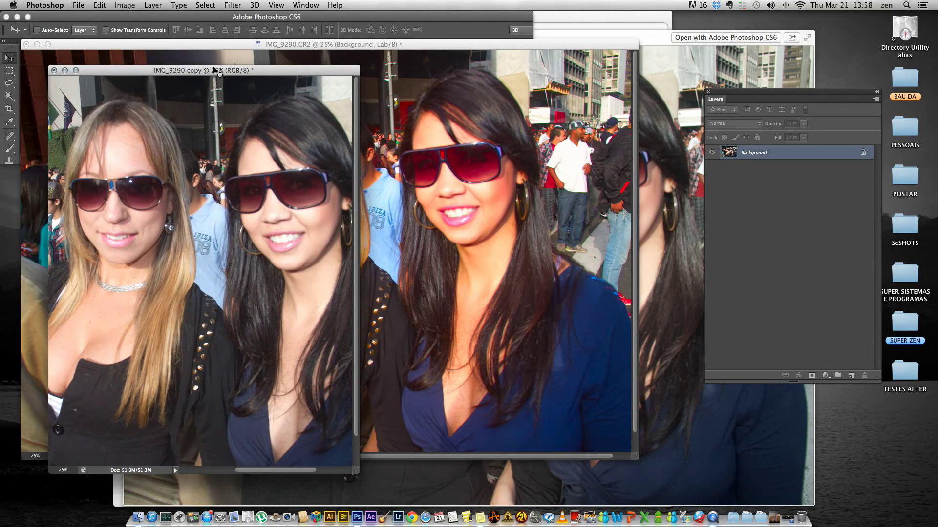
- Arrange the IMG_9290.CR2 and IMG_9290 copy windows side by side and move the Layers panel clear of the images
left_click_drag(191, 73, 609, 45)
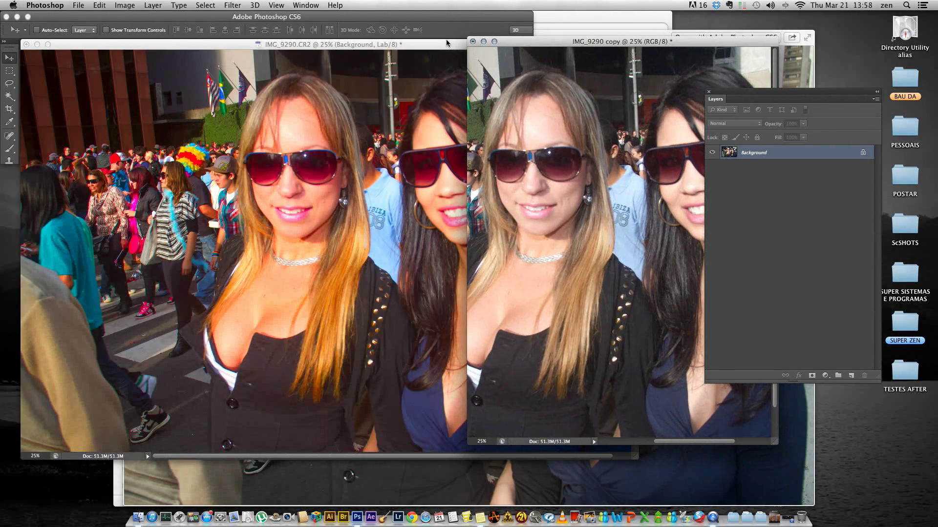
left_click_drag(447, 44, 374, 44)
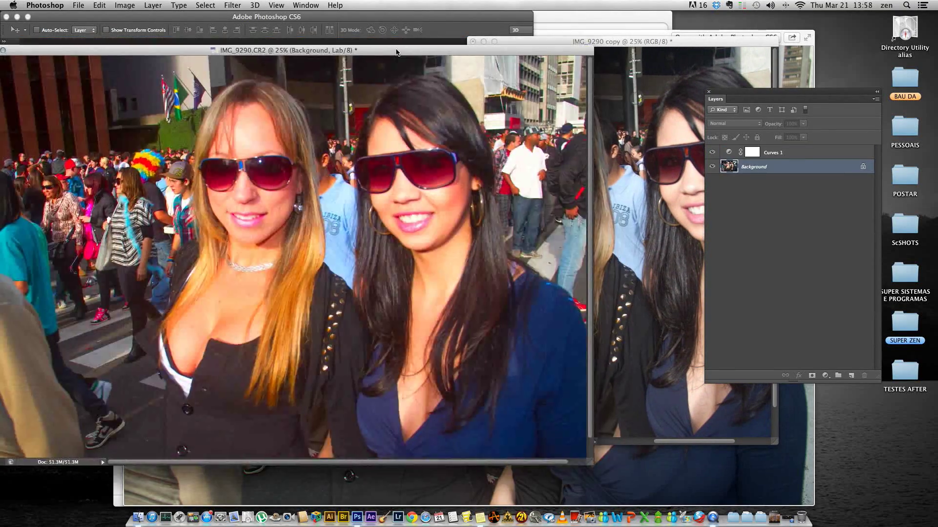
left_click_drag(396, 52, 382, 52)
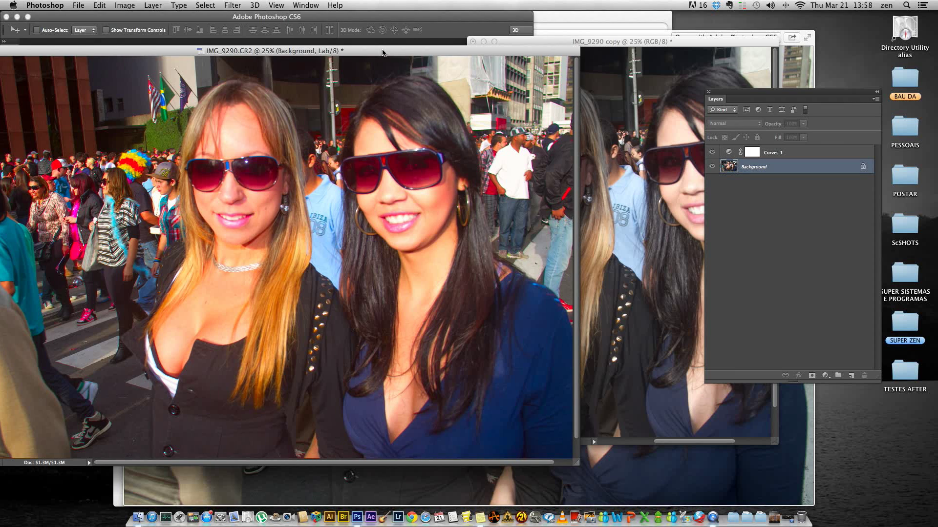
left_click(633, 46)
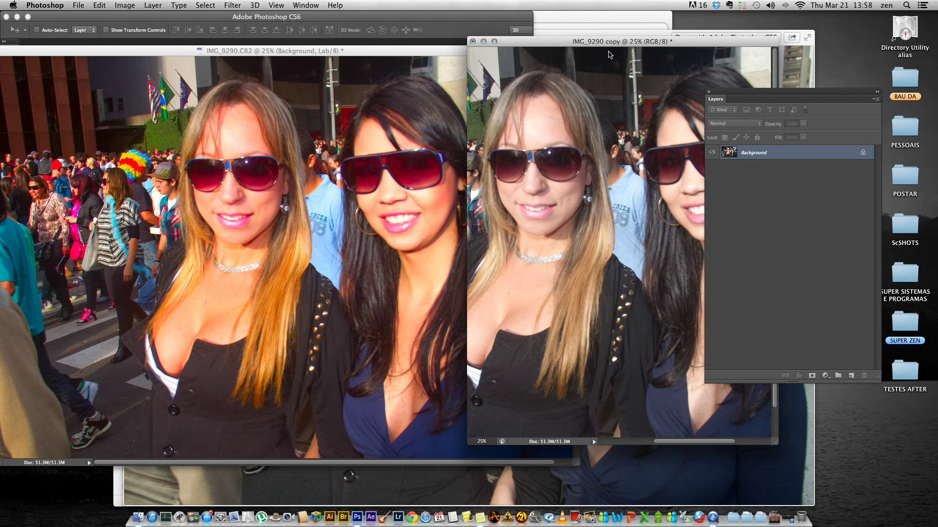
left_click_drag(745, 95, 815, 89)
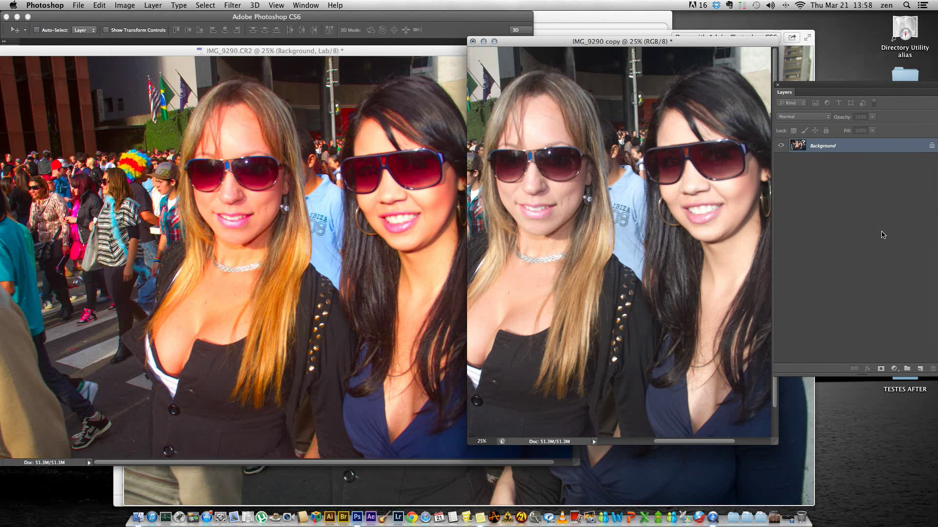
- Add a Hue/Saturation adjustment layer to IMG_9290 copy and raise the master saturation to +73
left_click(894, 369)
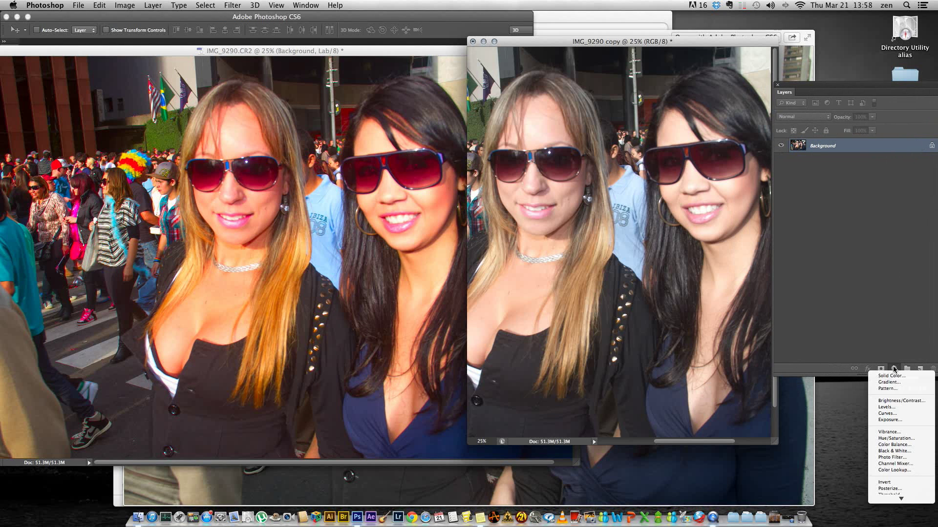
left_click(907, 440)
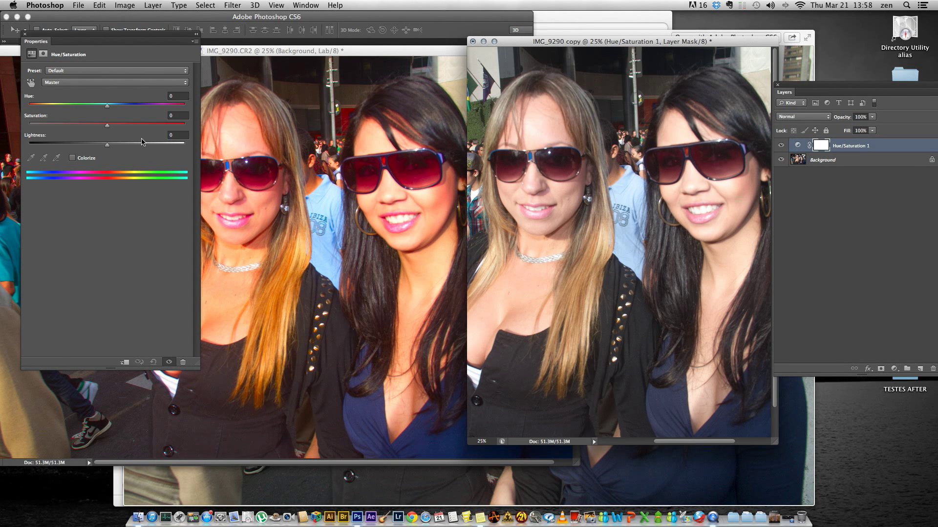
left_click(134, 124)
left_click_drag(144, 128, 158, 127)
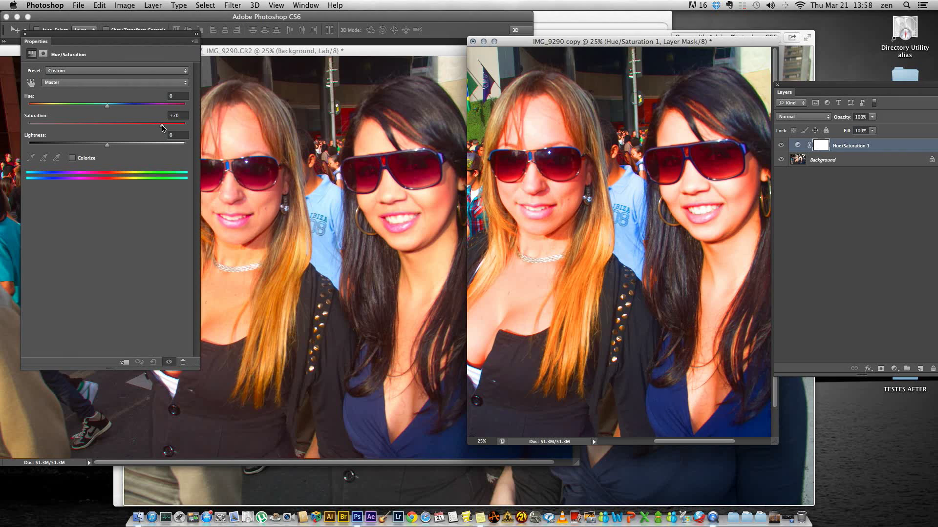
left_click_drag(161, 128, 166, 127)
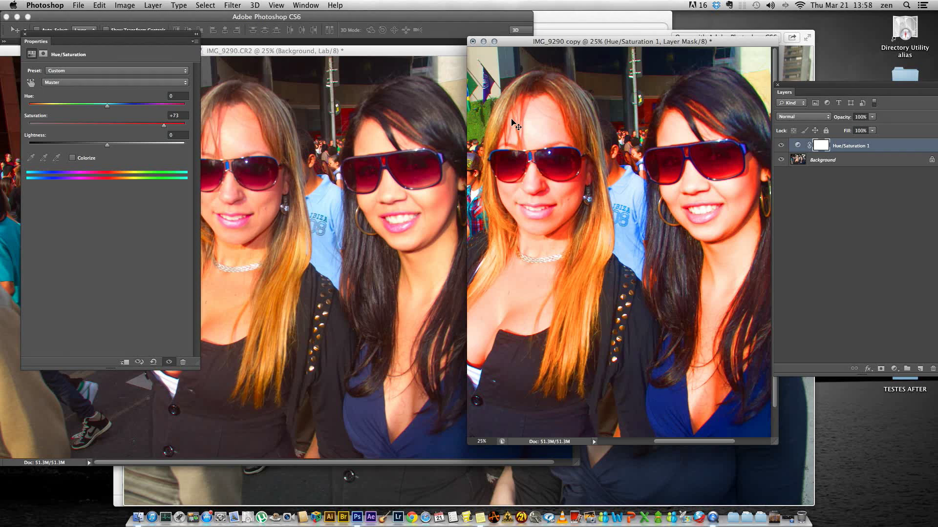
- Steepen the a channel of Curves 1 in IMG_9290.CR2, moving its endpoints to input 47, output 127 and input -48, output -128
left_click(386, 61)
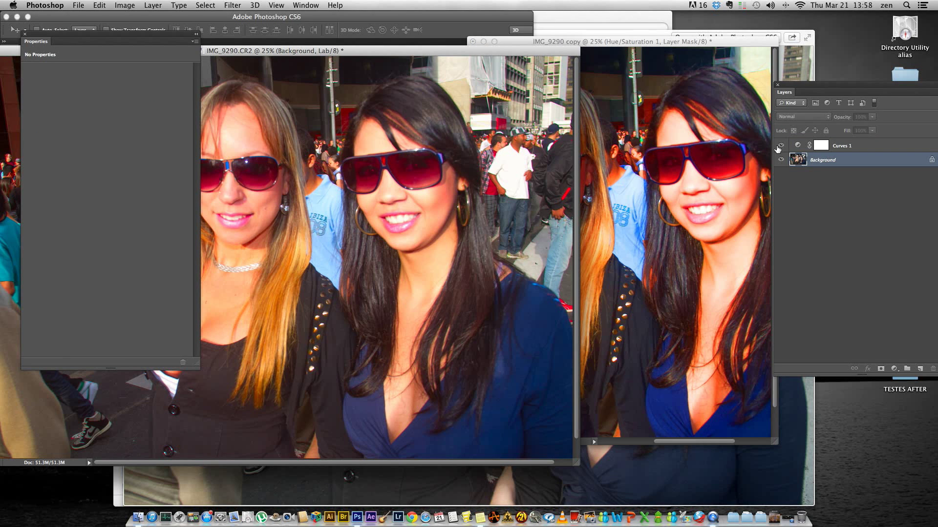
left_click(796, 146)
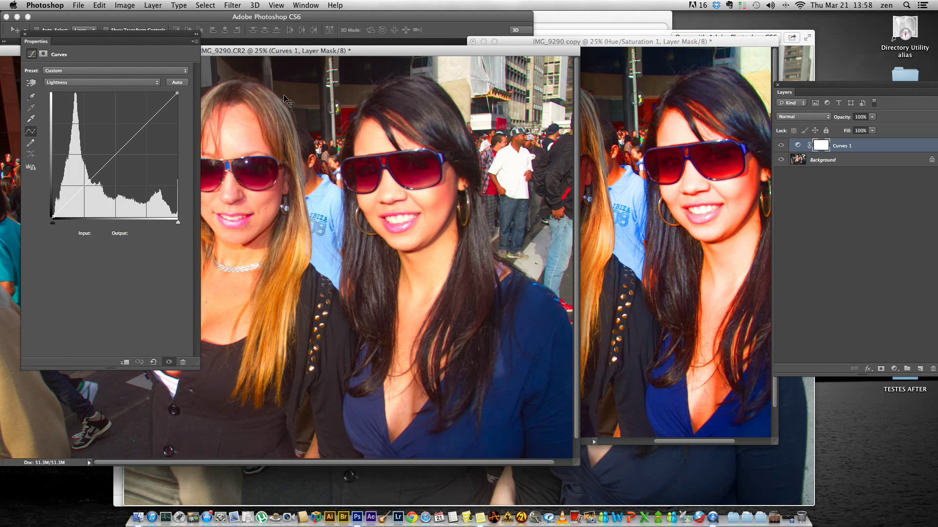
left_click(123, 83)
left_click(136, 89)
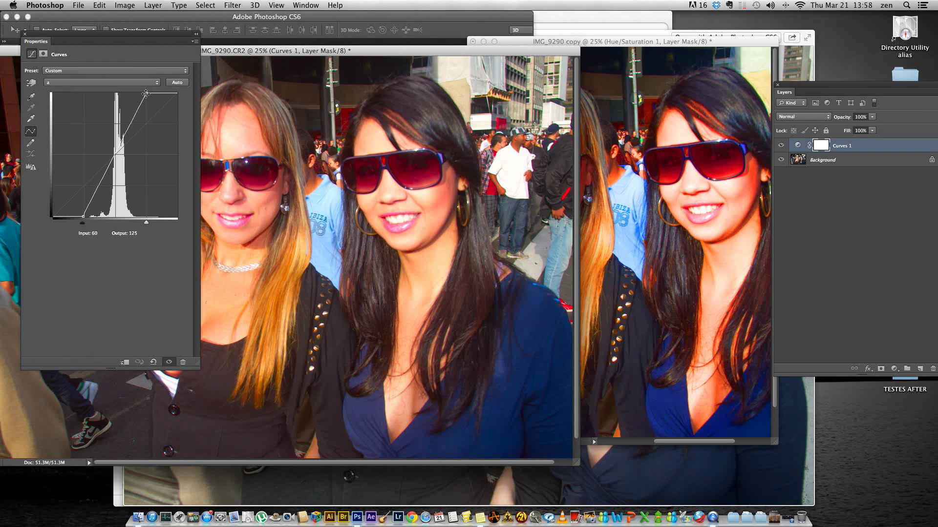
left_click_drag(146, 94, 138, 92)
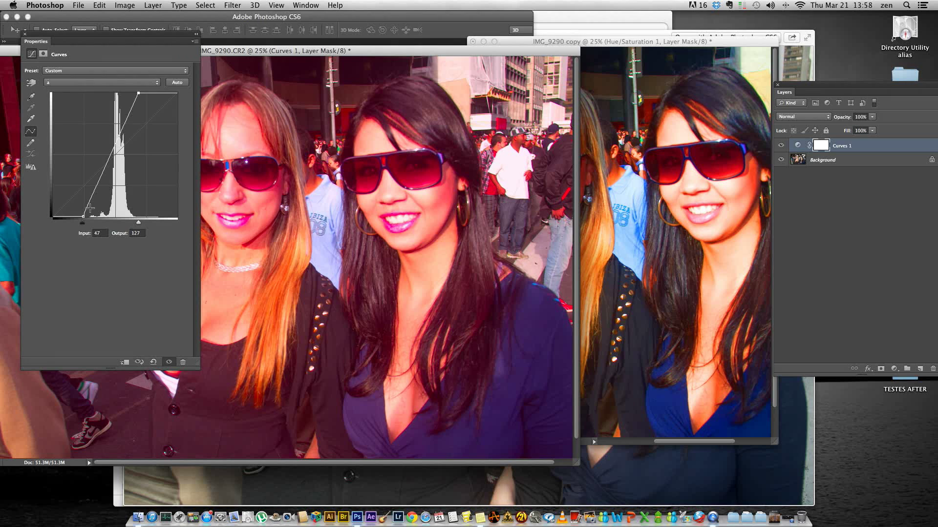
left_click_drag(84, 215, 92, 218)
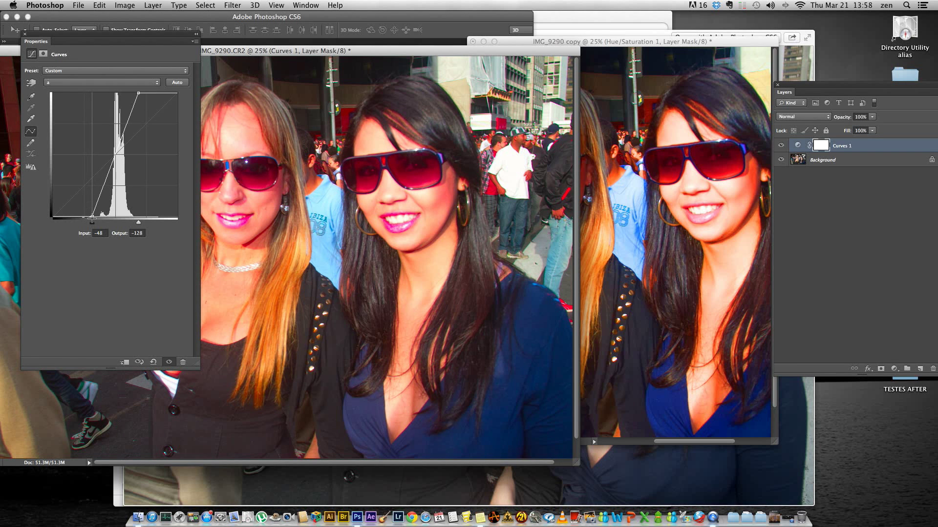
- Steepen the b channel of Curves 1, moving its endpoints to input 52, output 127 and input -59, output -128
key("super+alt+z")
key("super+alt+z")
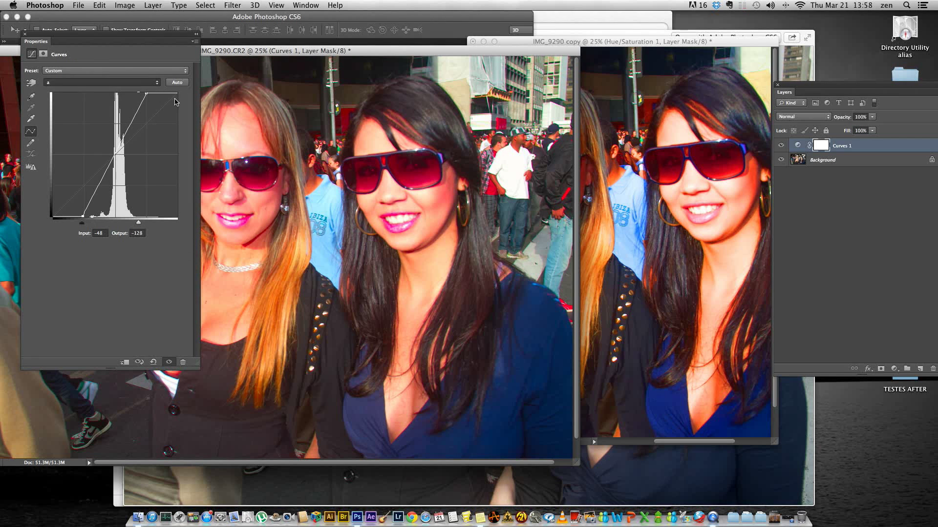
key("alt+5")
left_click_drag(146, 93, 138, 91)
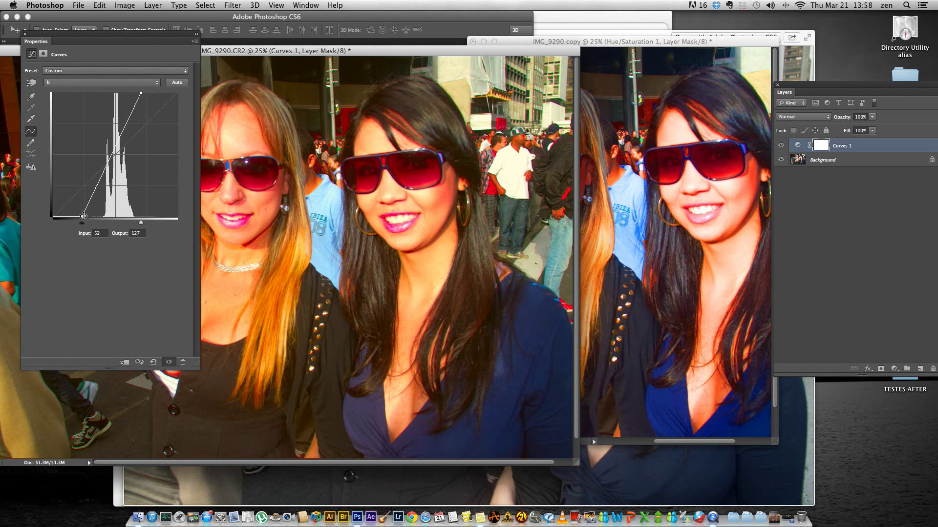
left_click_drag(83, 215, 88, 222)
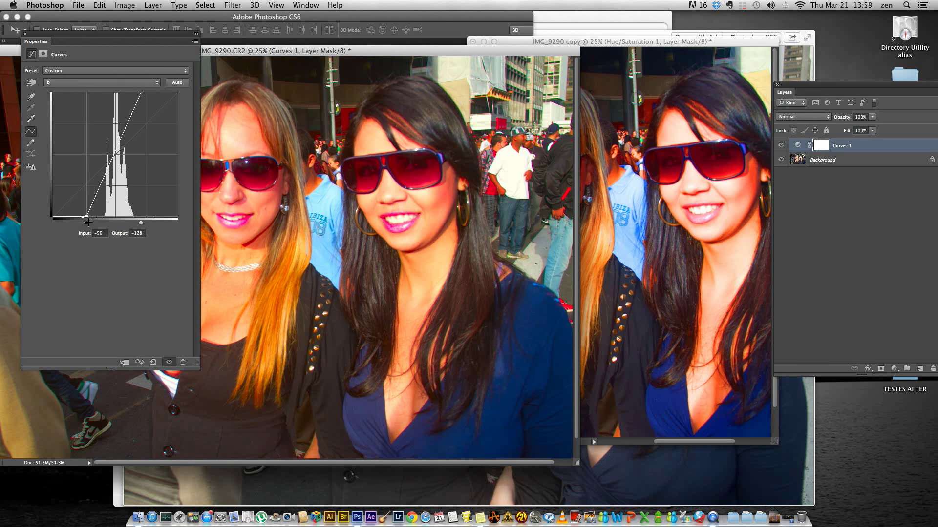
- Close the Properties panel and reposition both document windows to compare the Lab curves result with the saturated RGB copy
left_click(629, 44)
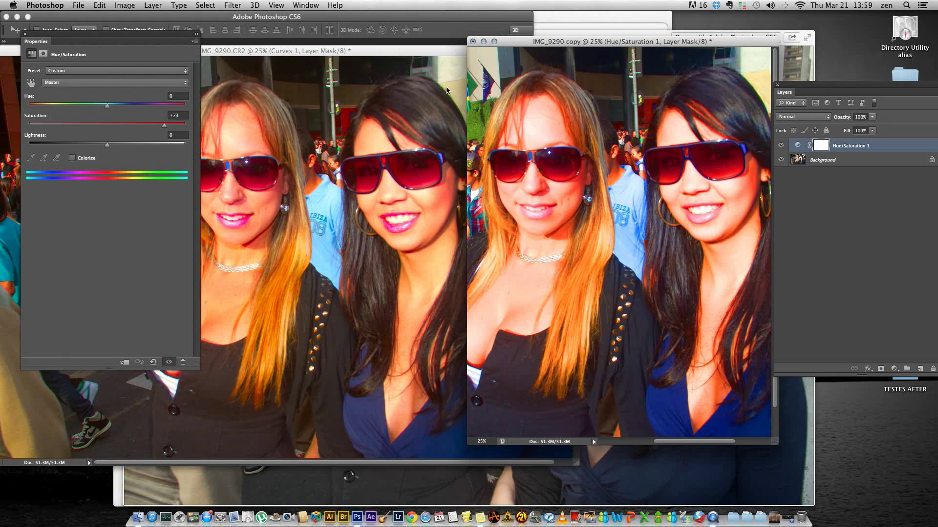
left_click(398, 59)
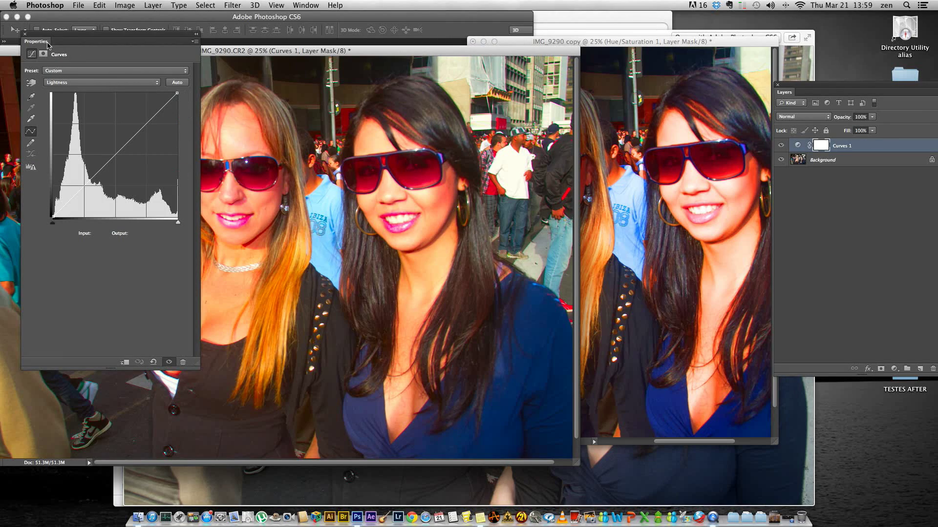
left_click(25, 34)
left_click_drag(435, 53, 370, 61)
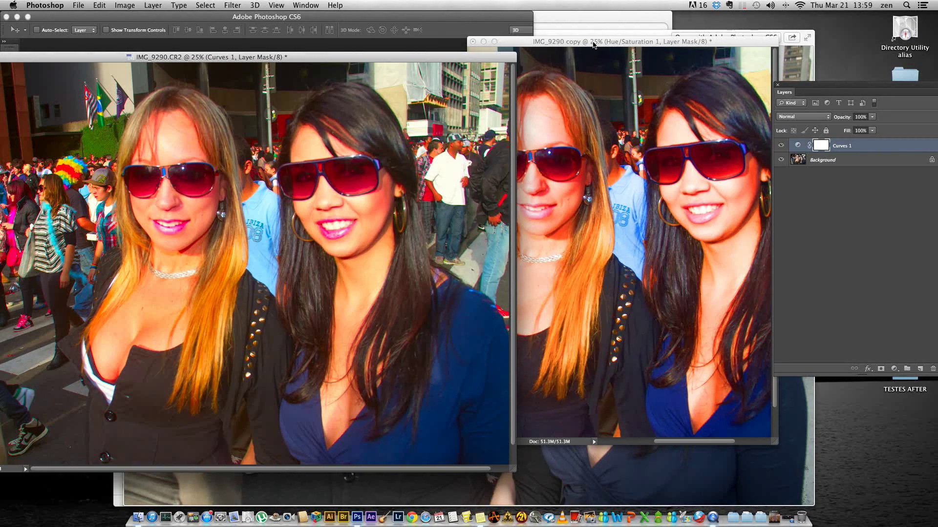
left_click_drag(594, 45, 428, 76)
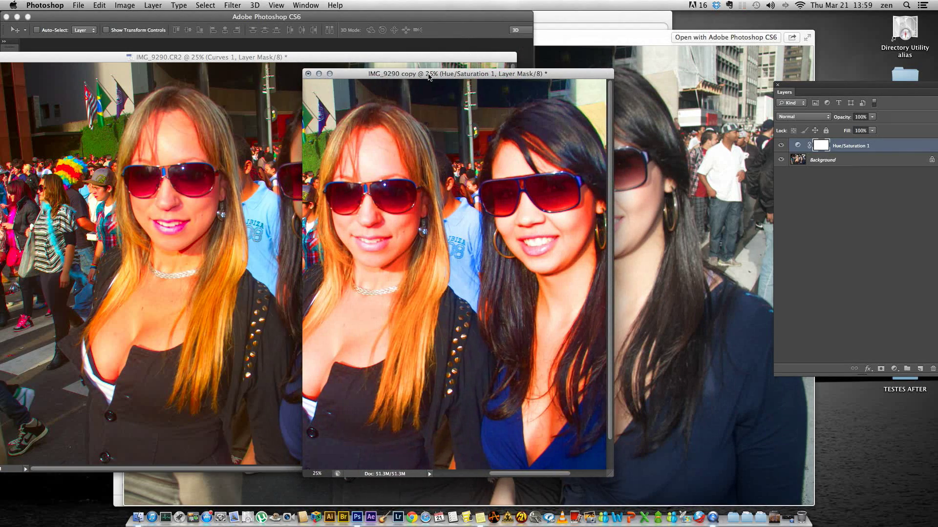